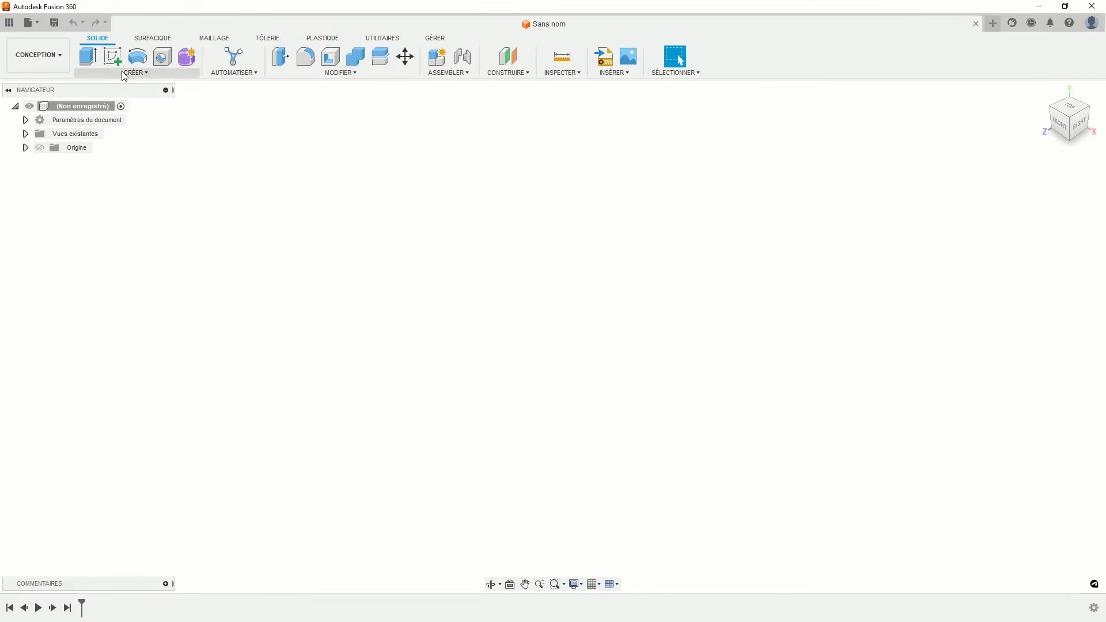
Sketch a centre rectangle 120 mm by 70 mm on the horizontal origin plane, centred on the origin, and finish the sketch.
click(113, 56)
click(536, 368)
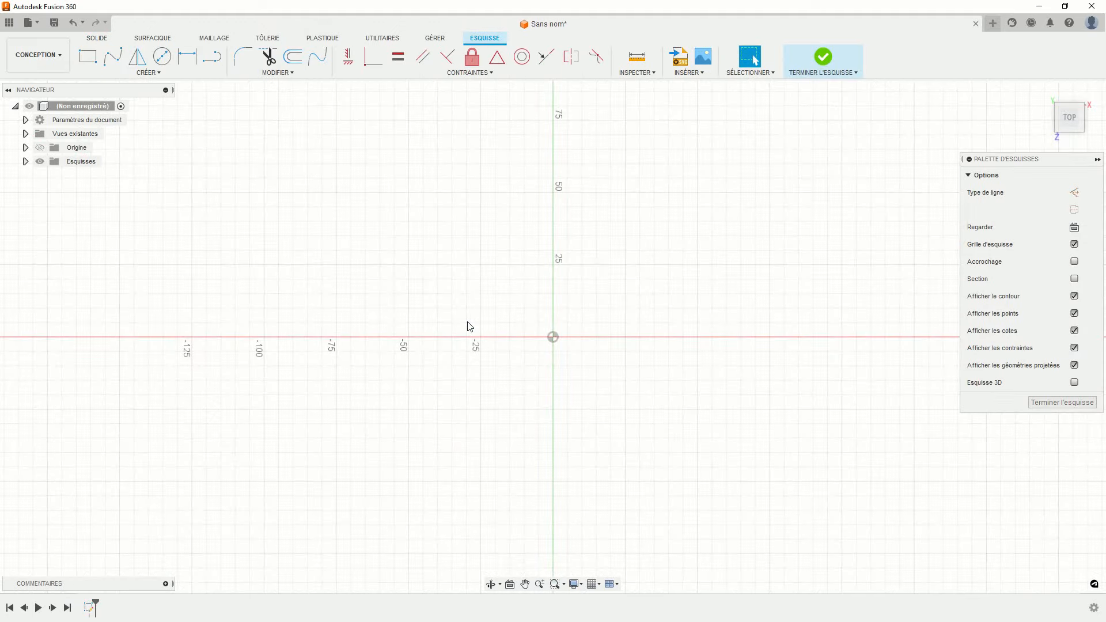
click(149, 73)
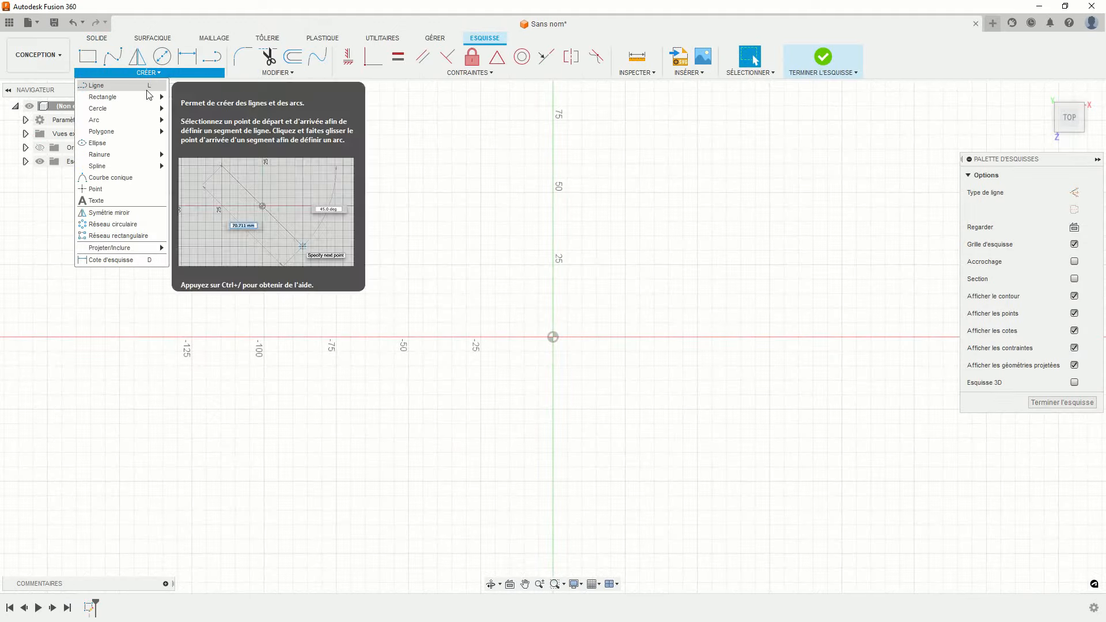
mouse_move(143, 101)
click(208, 120)
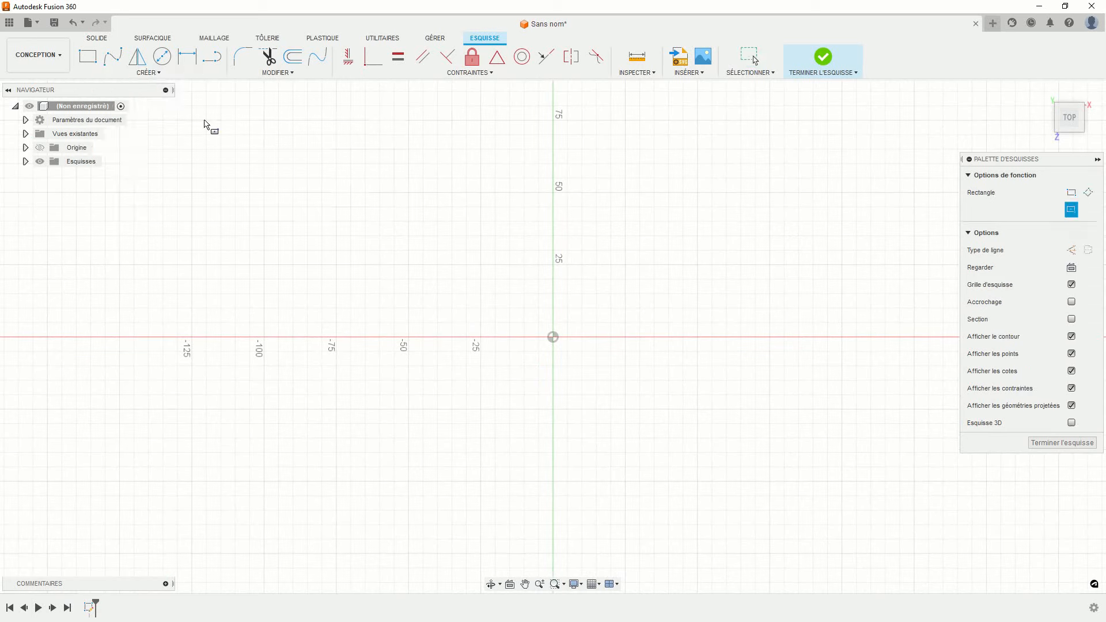
click(553, 337)
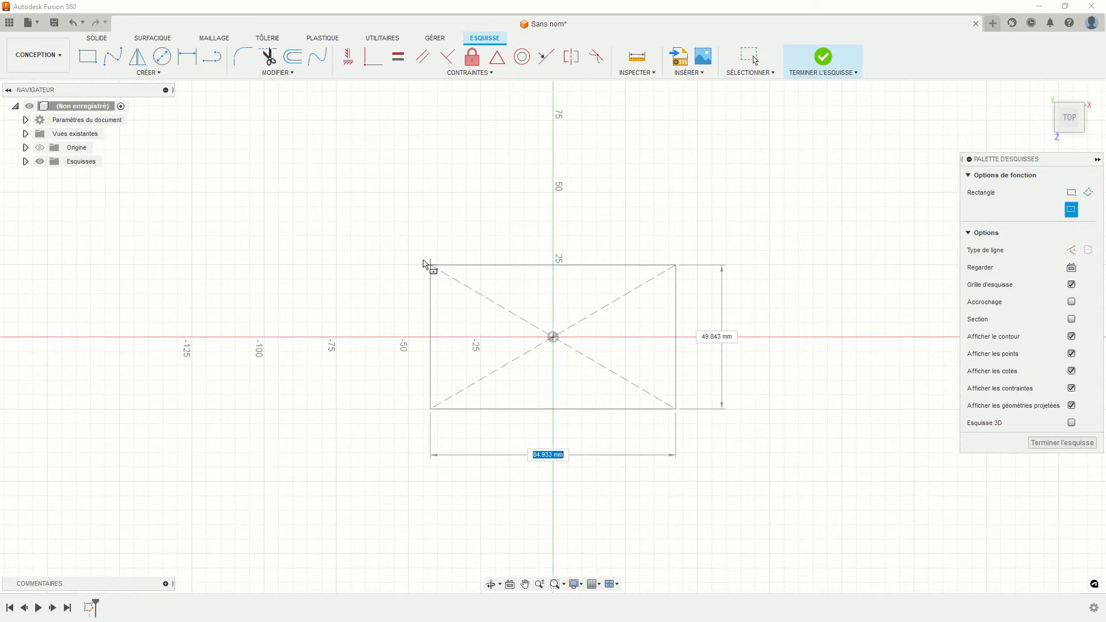
text(120)
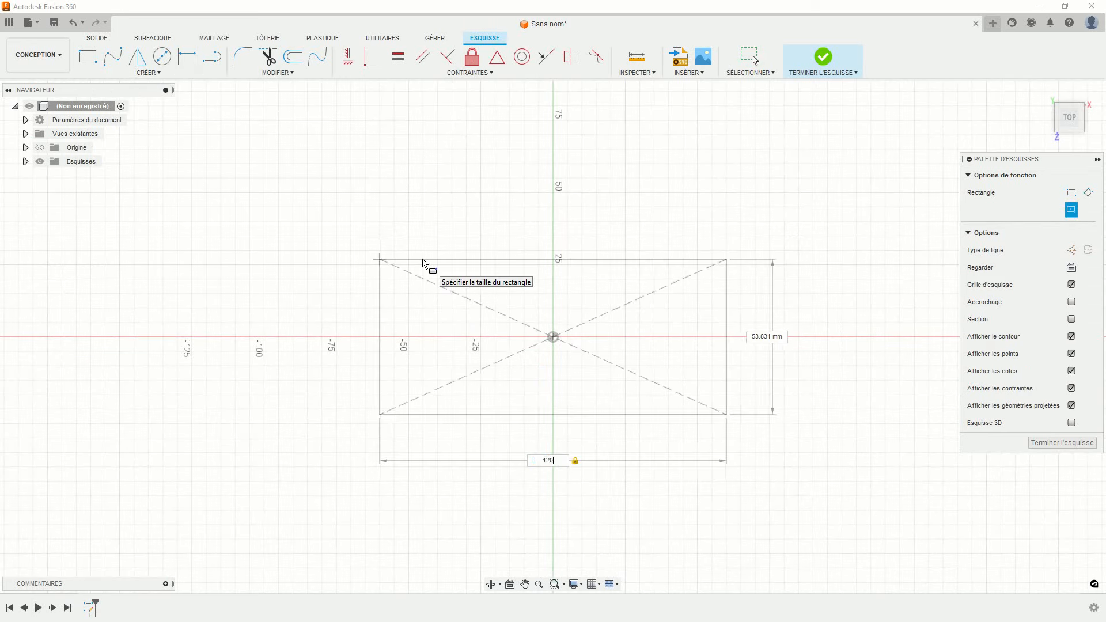
key(Tab)
text(70)
key(Return)
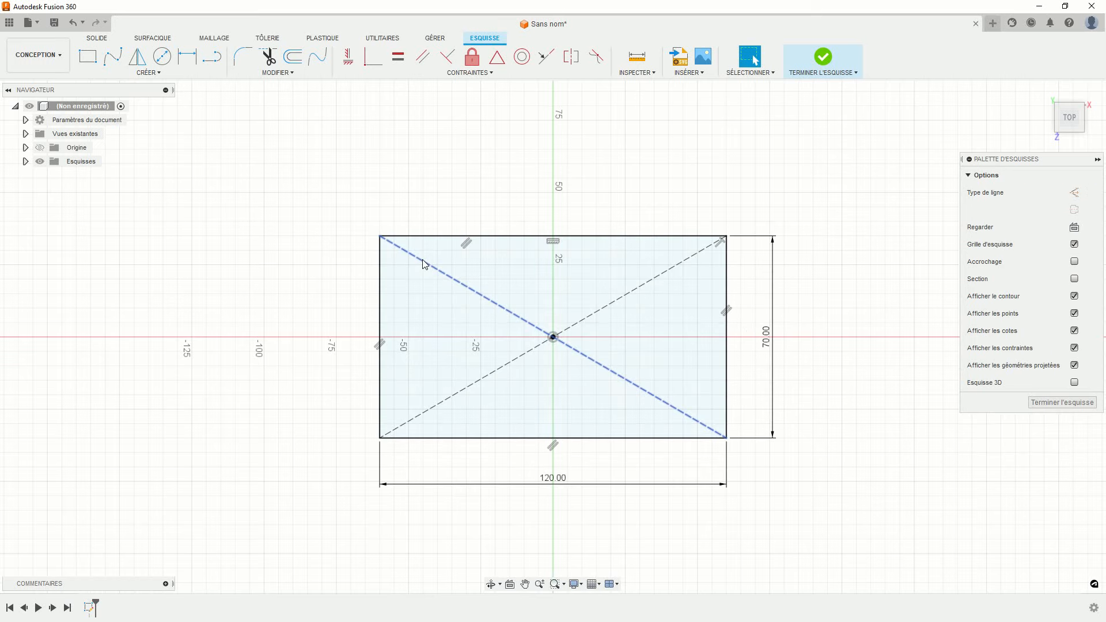
click(821, 56)
Extrude the rectangle profile 9 mm upward as a new body.
middle_drag(664, 256, 634, 261)
scroll(649, 260, down, 1)
click(88, 55)
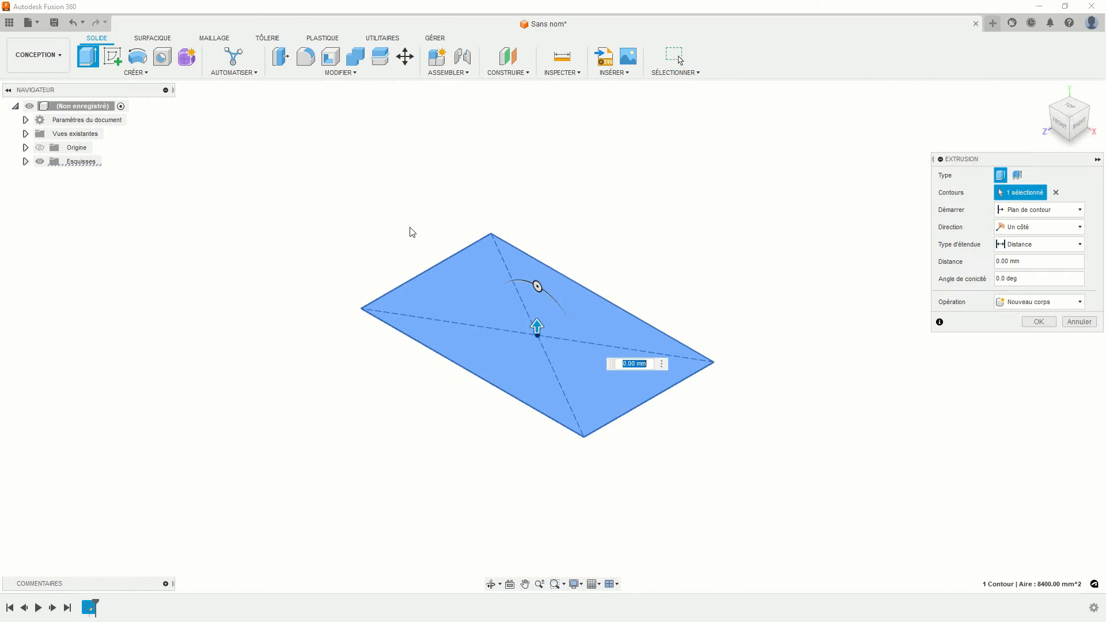
drag(537, 286, 537, 308)
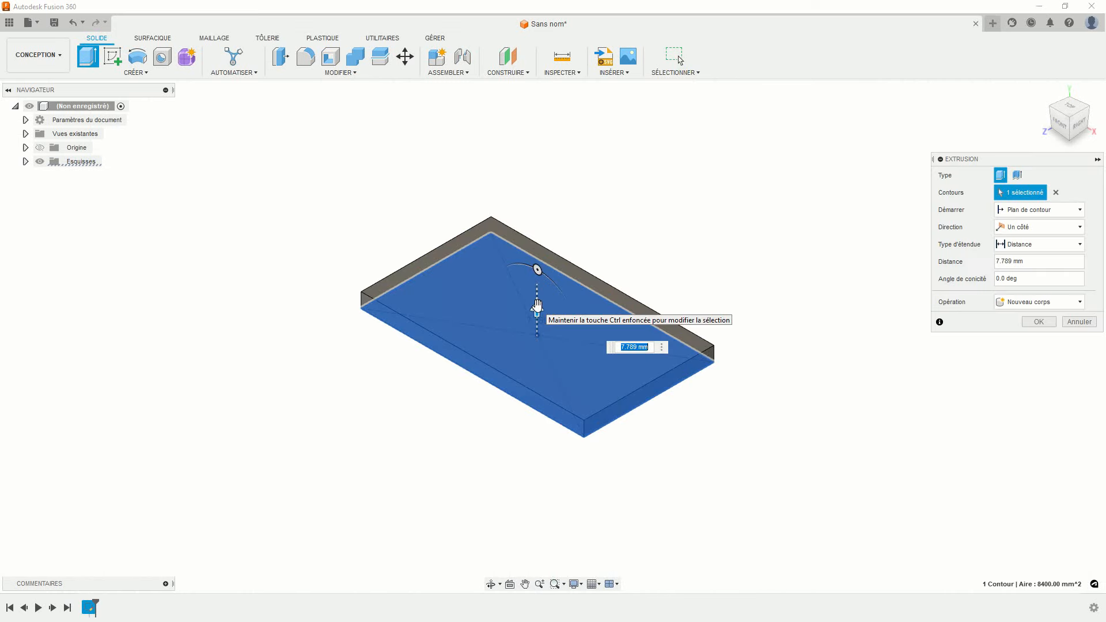
text(9)
key(Return)
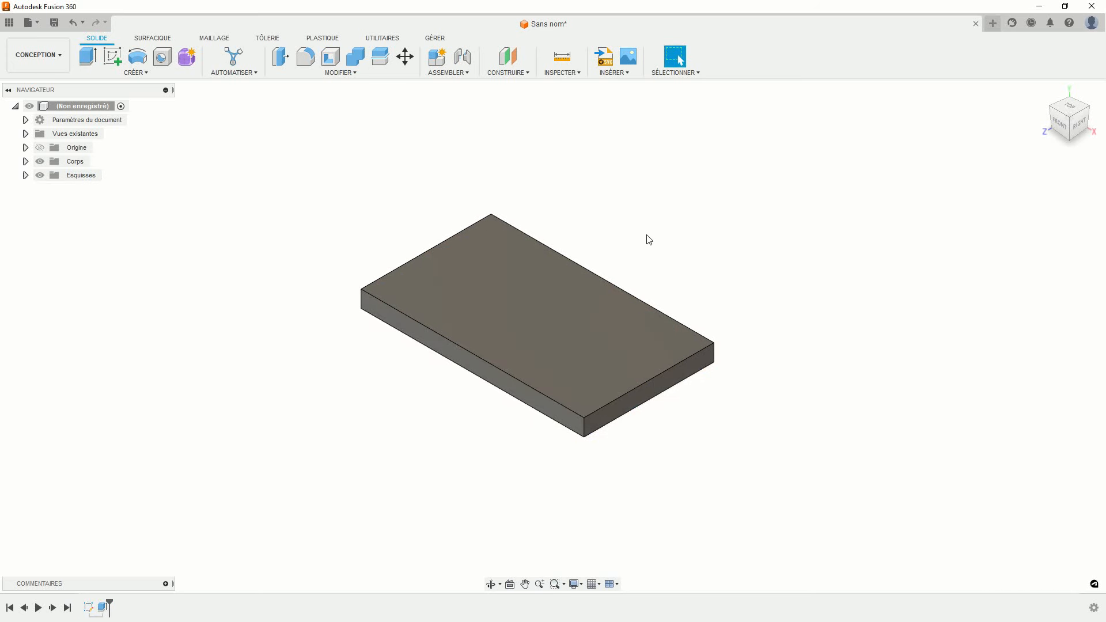
Show the origin geometry and create a construction plane at an angle of -45° about the Z axis.
click(40, 147)
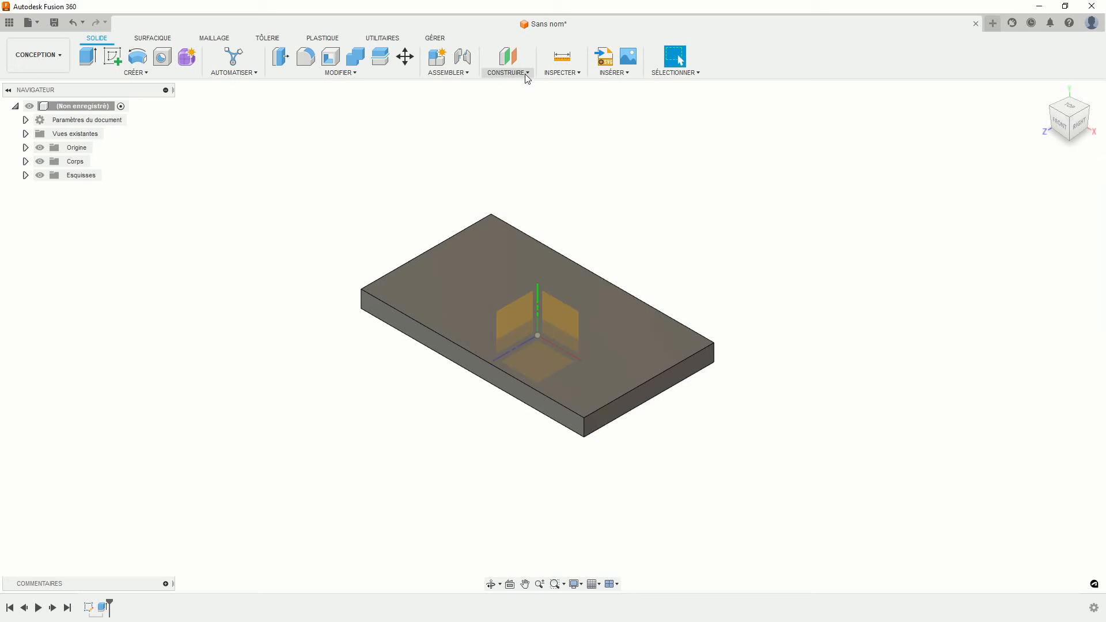
click(508, 72)
click(522, 99)
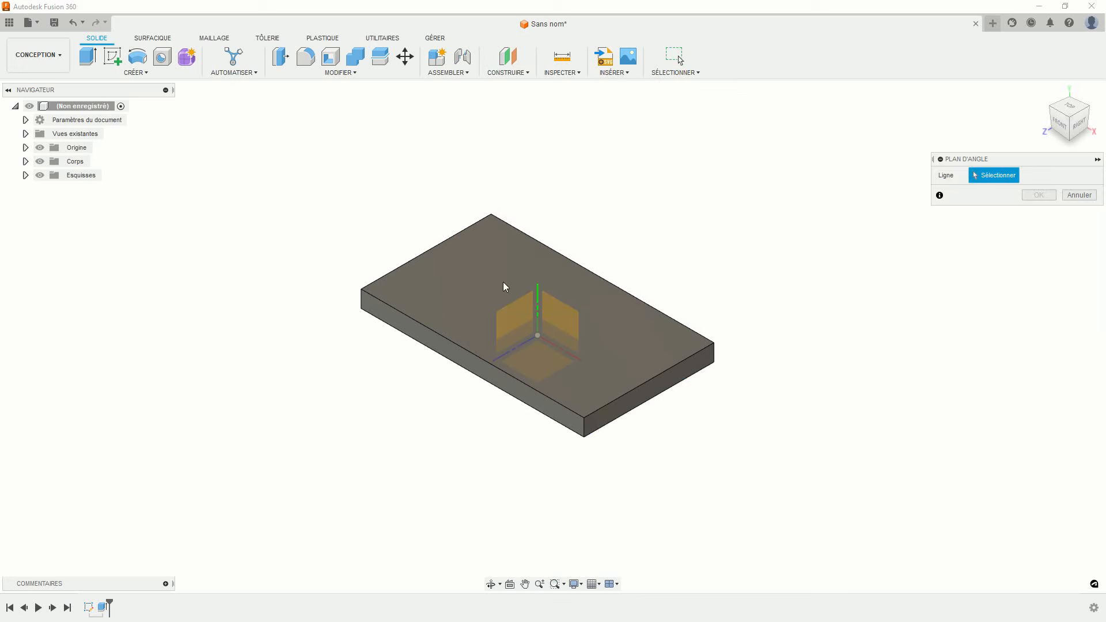
click(510, 351)
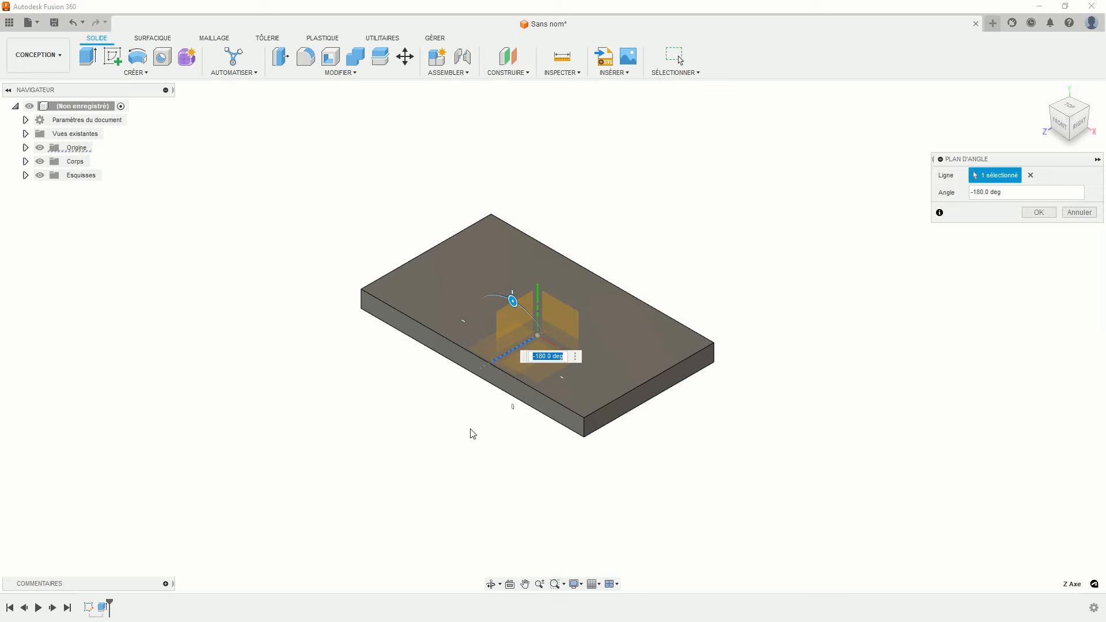
shift+middle_drag(460, 441, 498, 420)
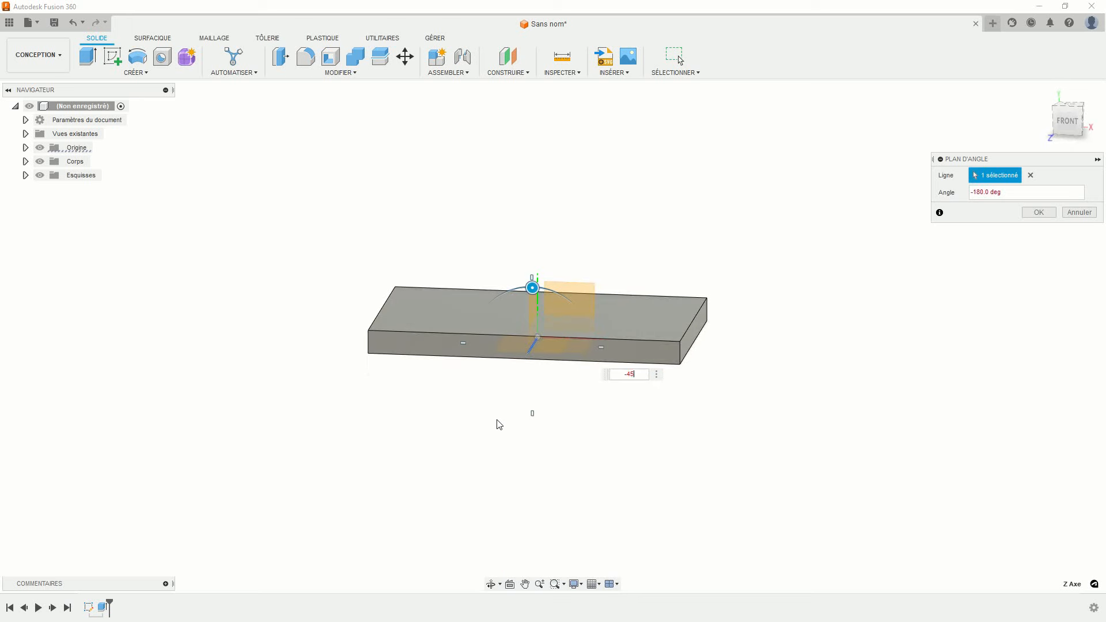
text(-45)
key(Return)
key(Return)
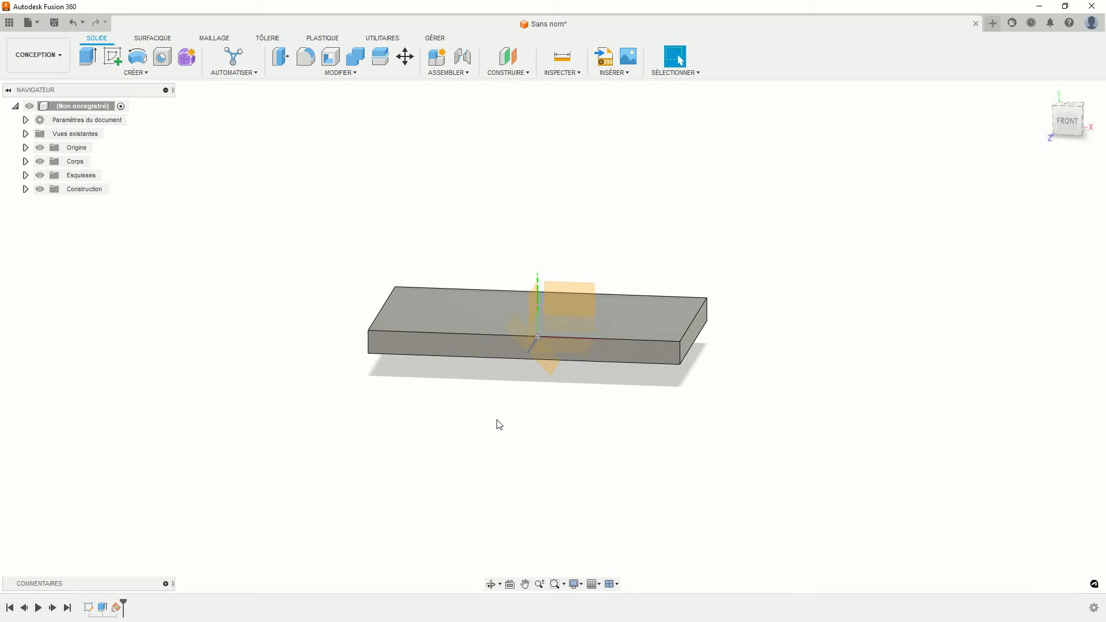
Create a construction plane offset 48.79 mm from the angled plane, toward the upper side of the plate.
click(514, 60)
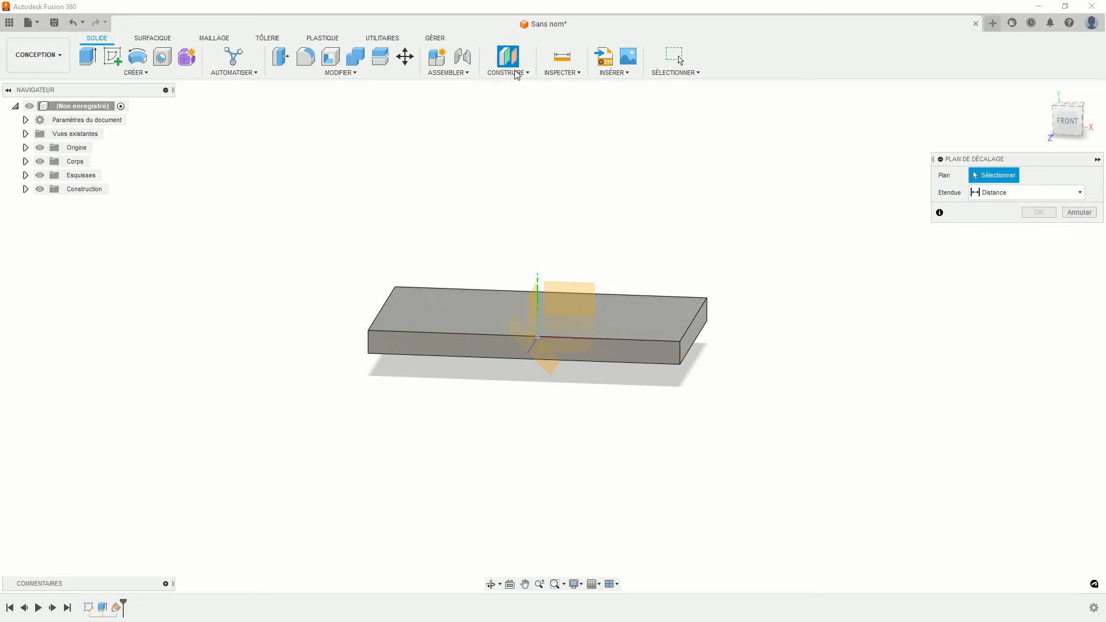
click(543, 372)
drag(548, 353, 607, 306)
middle_drag(646, 401, 595, 339)
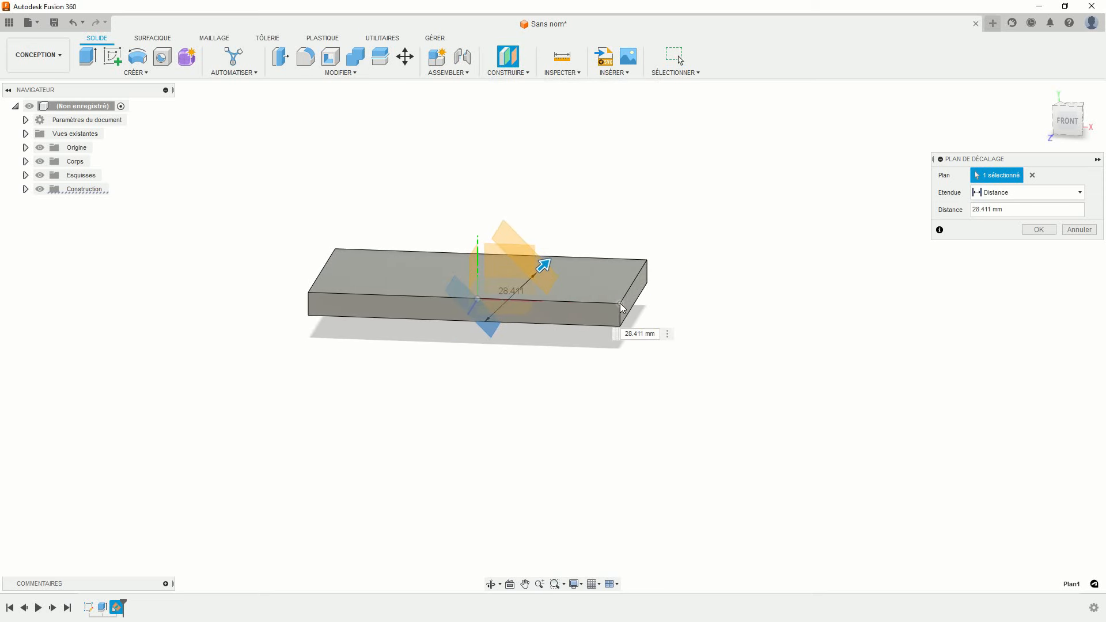
text(48.79)
key(Return)
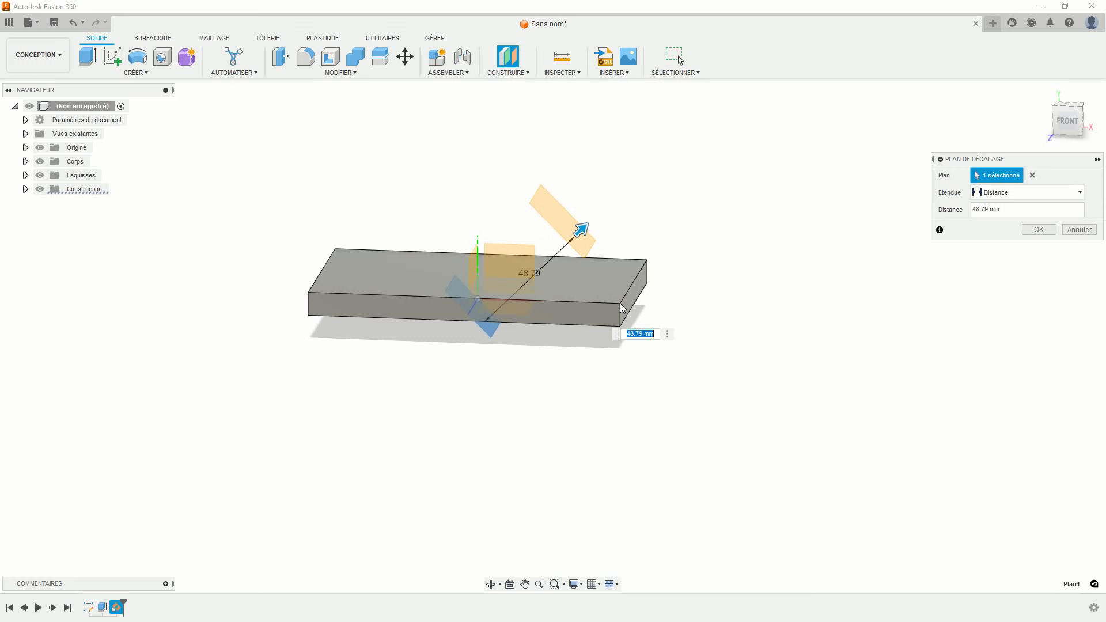
click(1030, 231)
Start a sketch on the offset angled plane and draw a 45 mm diameter circle over the plate.
middle_drag(762, 265, 728, 275)
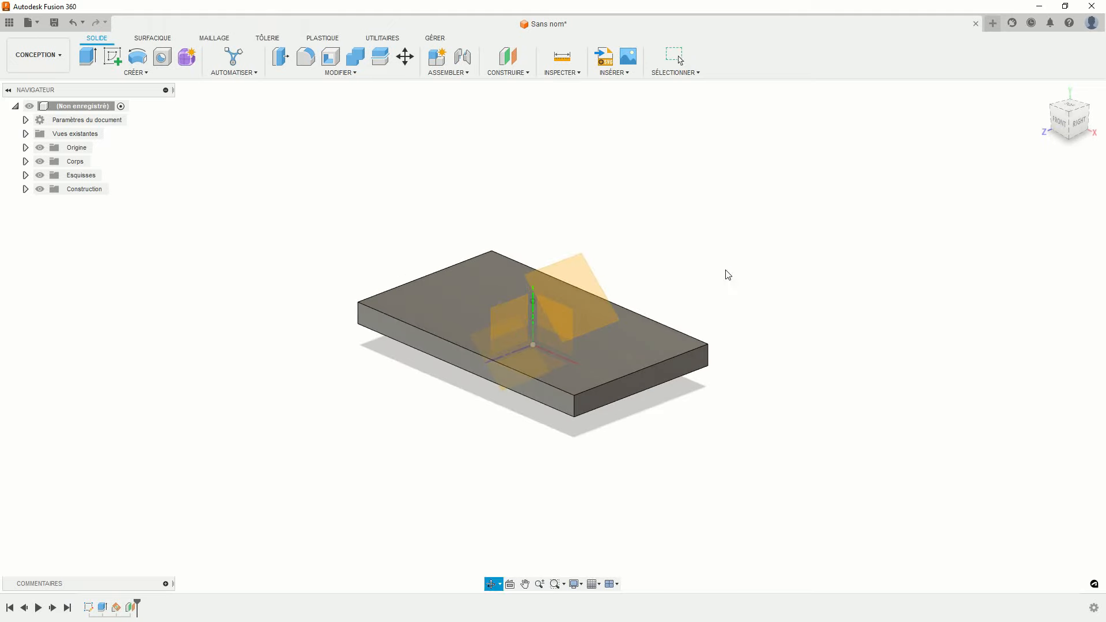
click(113, 57)
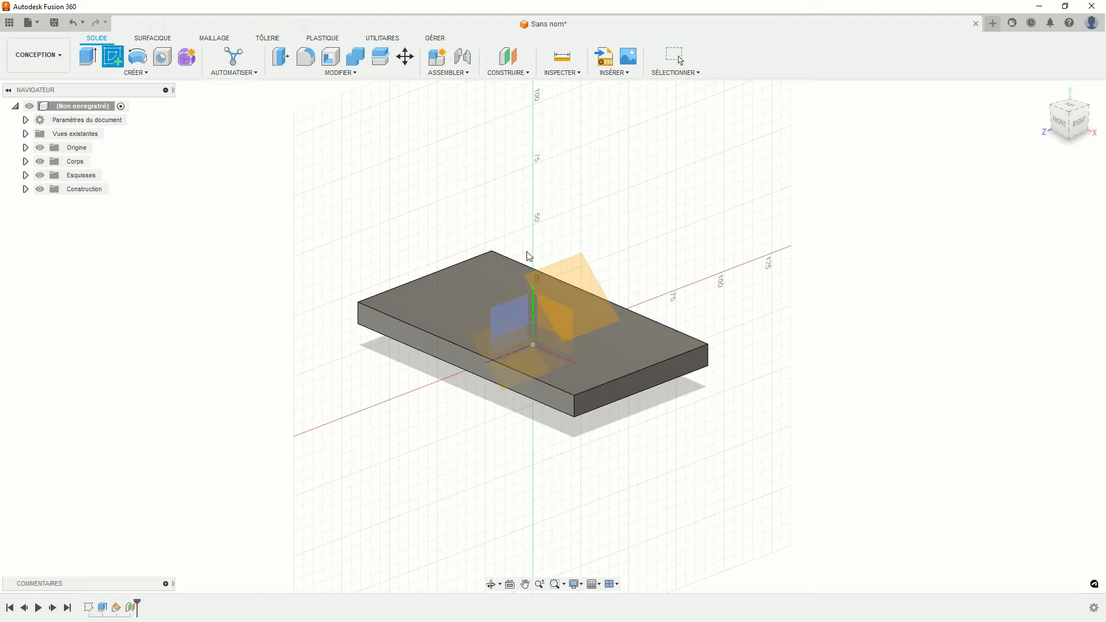
click(576, 271)
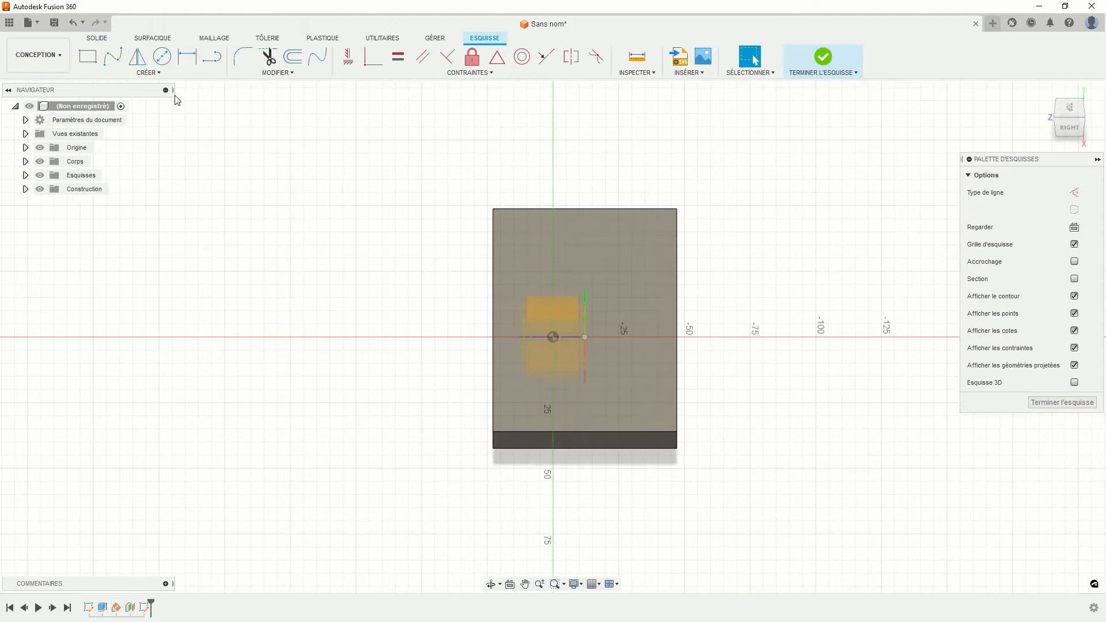
click(162, 56)
click(608, 278)
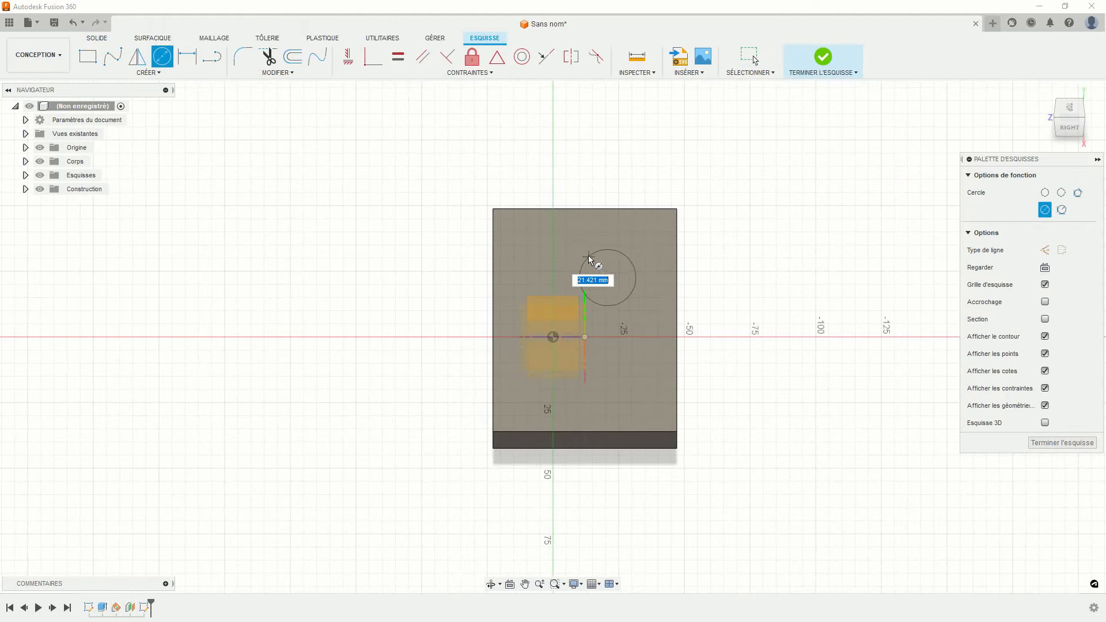
text(45)
key(Return)
key(Escape)
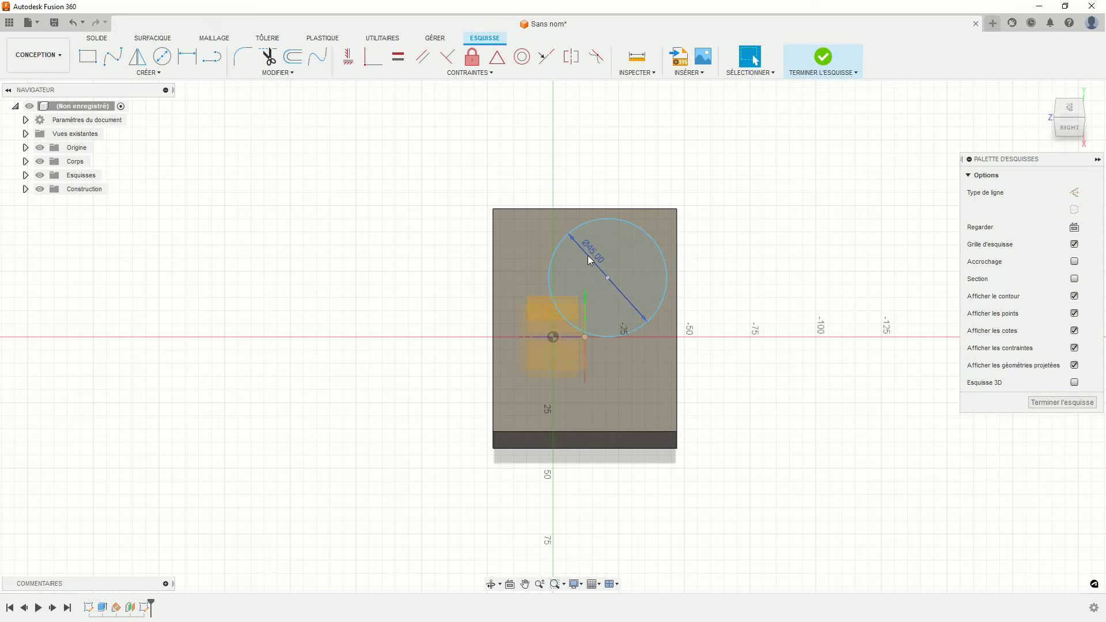
Constrain the circle's centre to align vertically with the end of the origin's X axis.
click(373, 56)
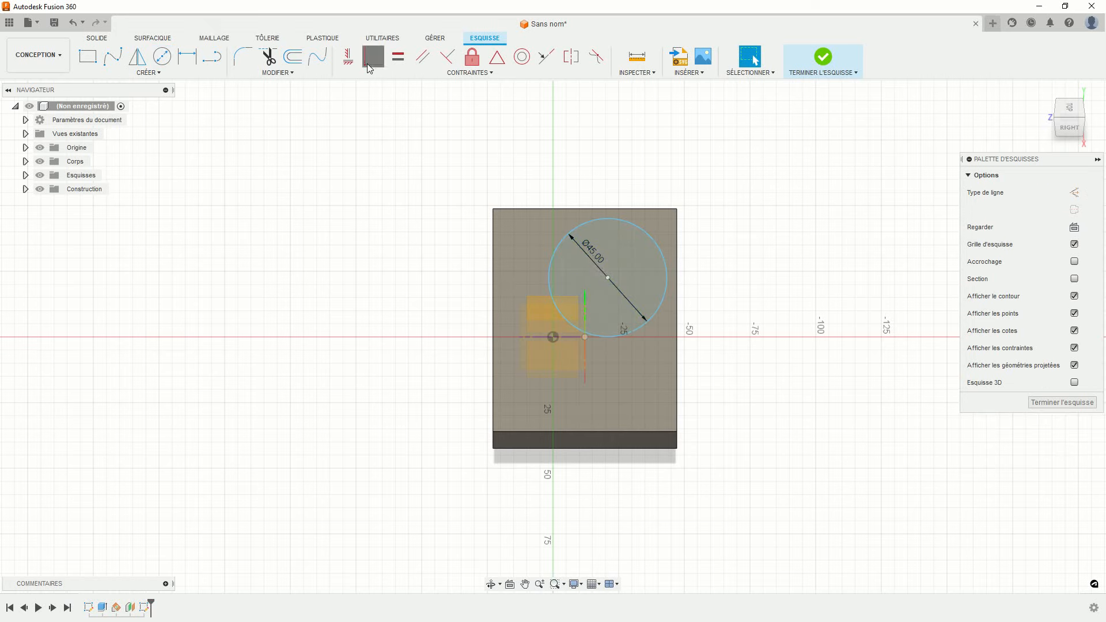
click(608, 279)
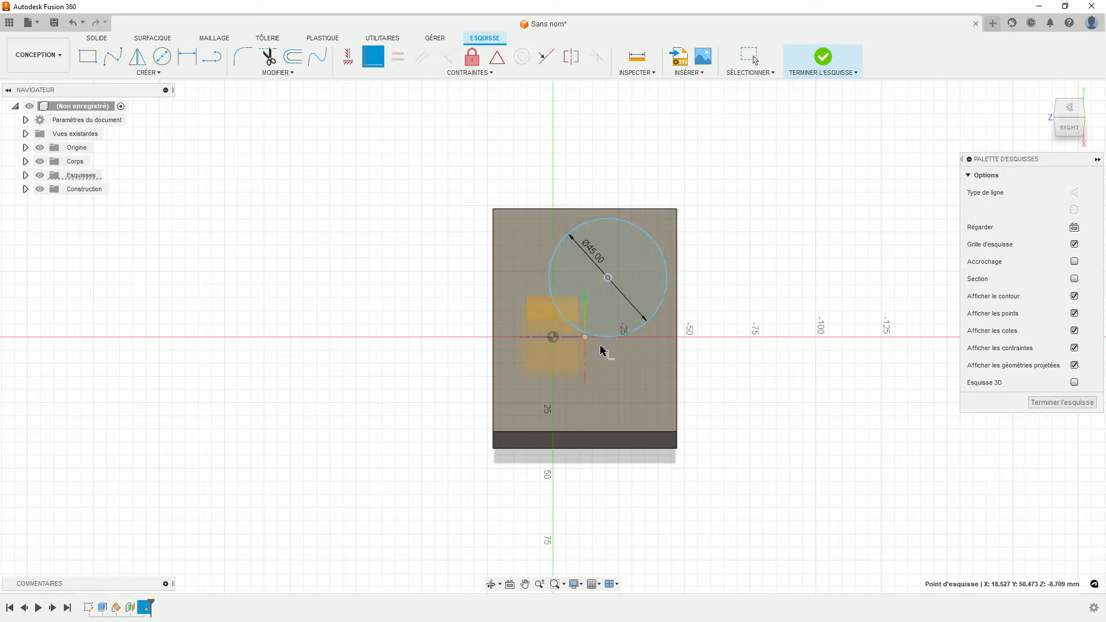
click(586, 377)
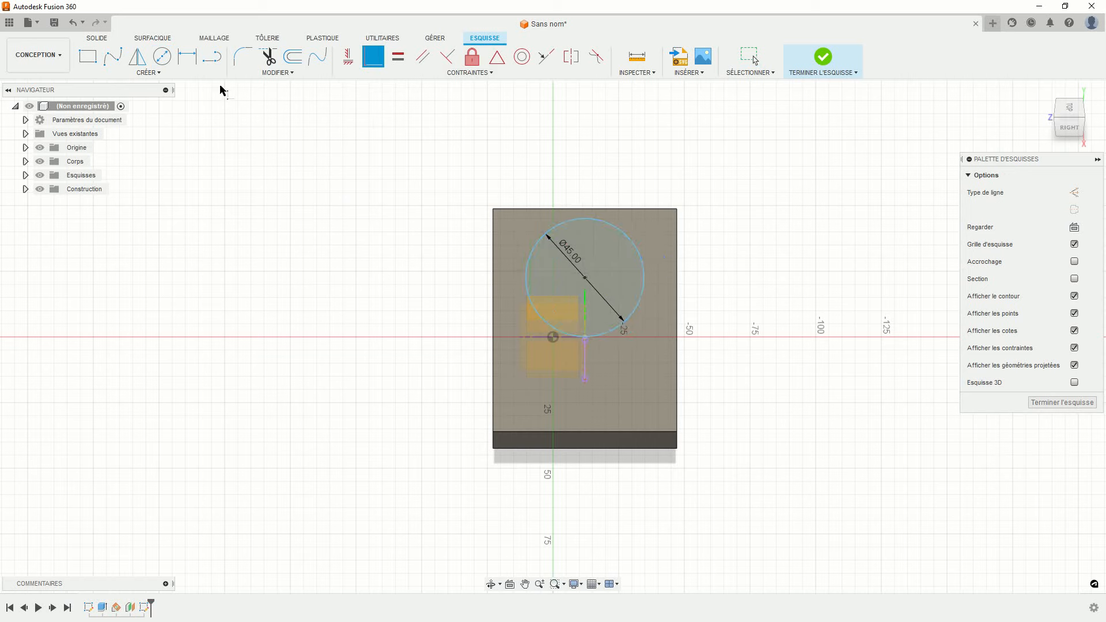
Dimension the distance from the circle's centre to the upper edge of the plate's end face as 45 mm.
click(187, 55)
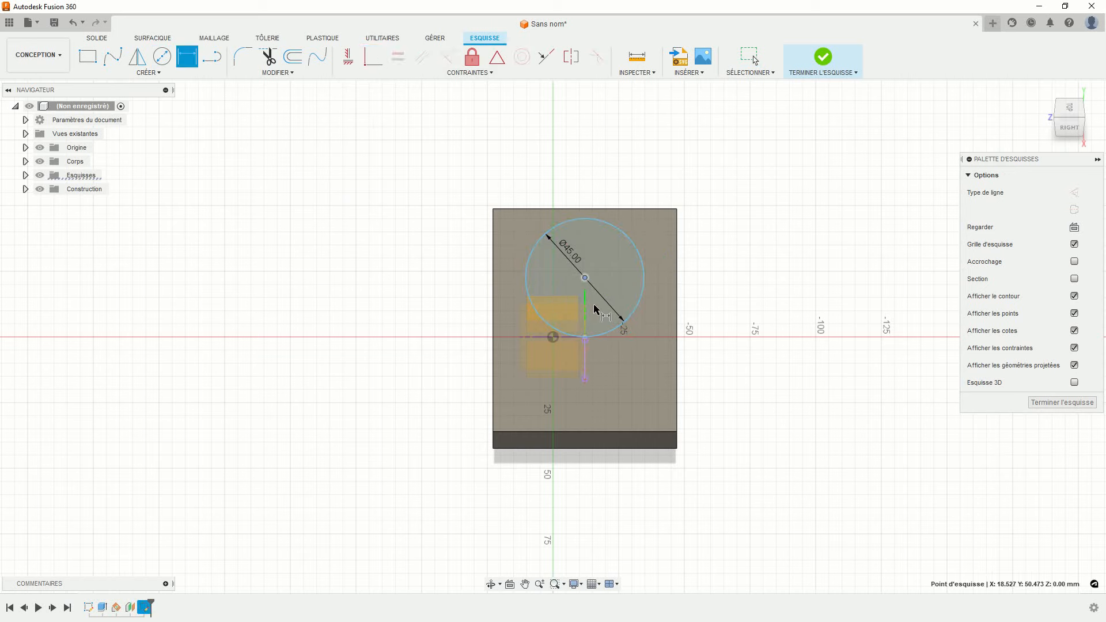
click(611, 432)
click(459, 352)
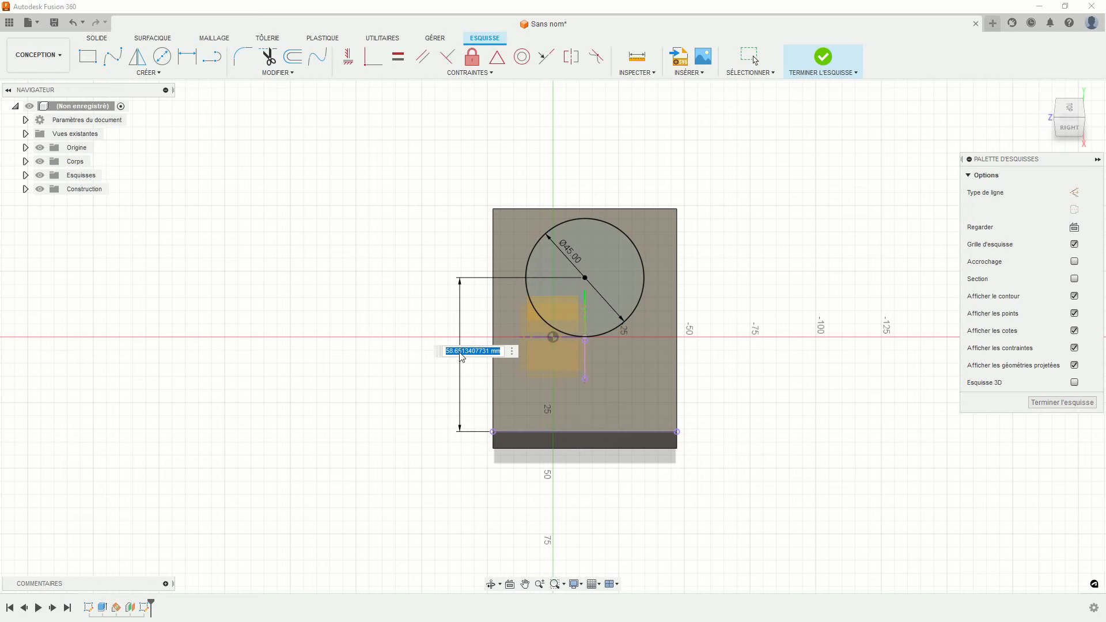
text(45)
key(Return)
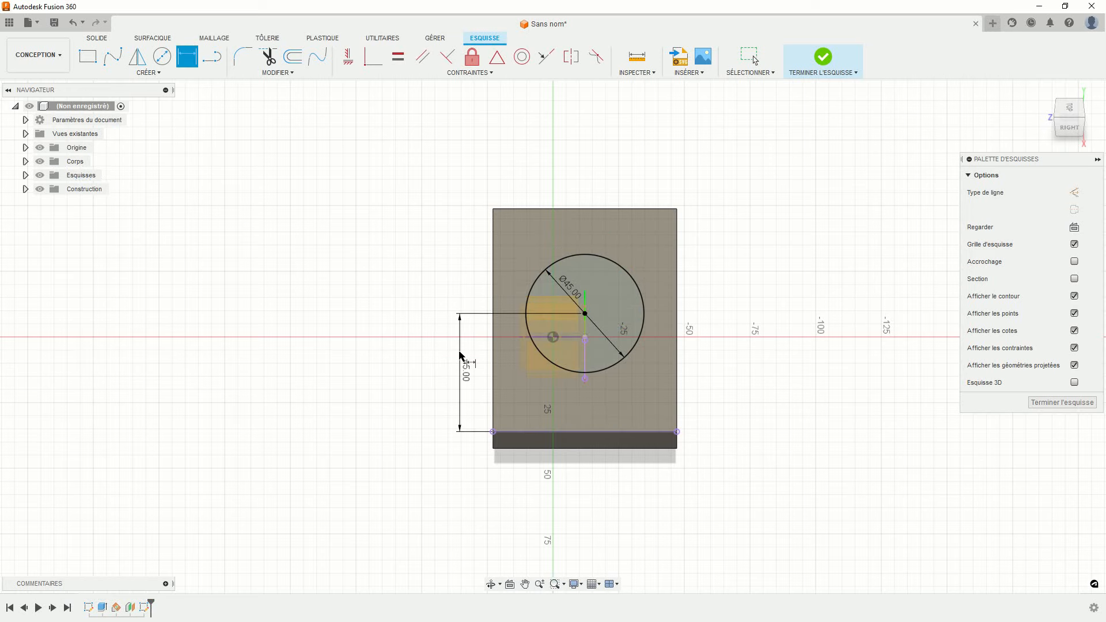
Draw a two-point rectangle about 15 mm wide from the level of the circle's centre down to the plate's edge.
middle_drag(412, 309, 374, 284)
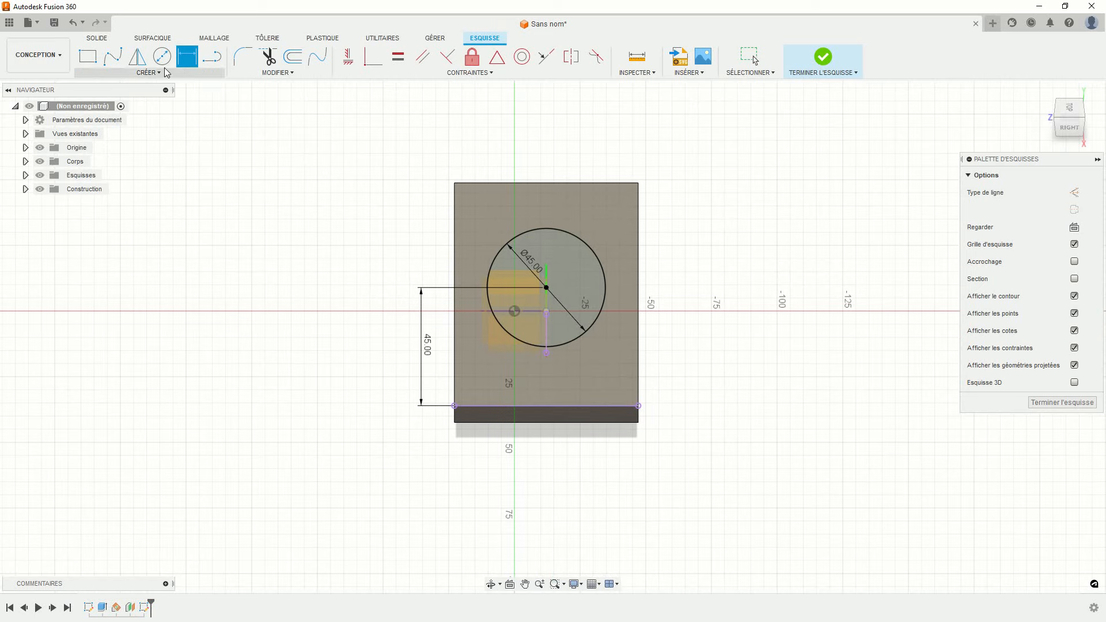
click(85, 59)
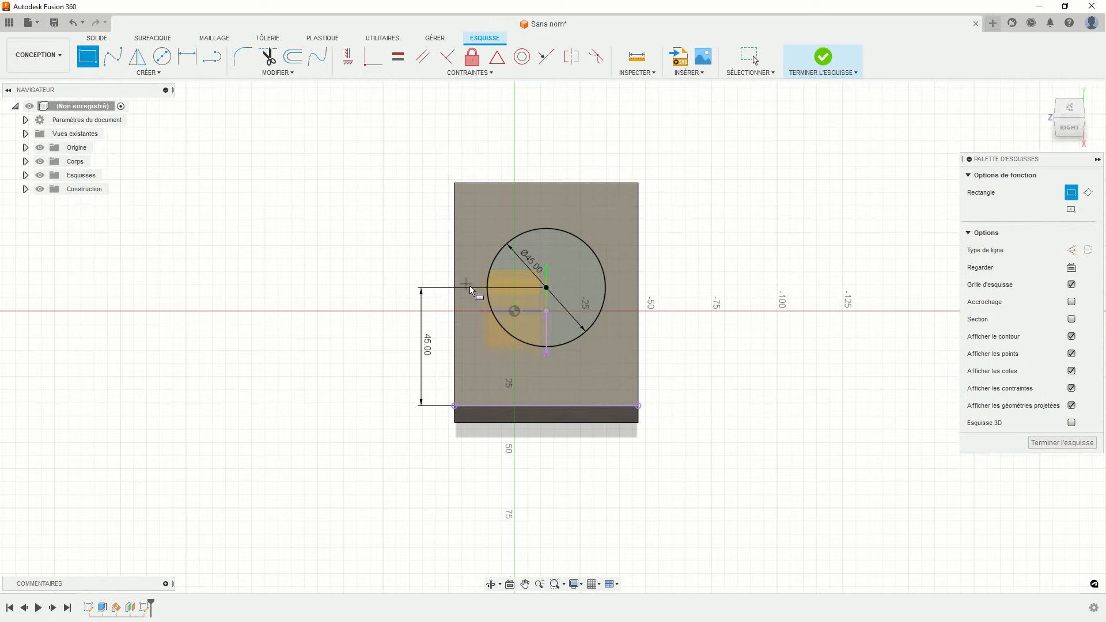
scroll(493, 317, up, 2)
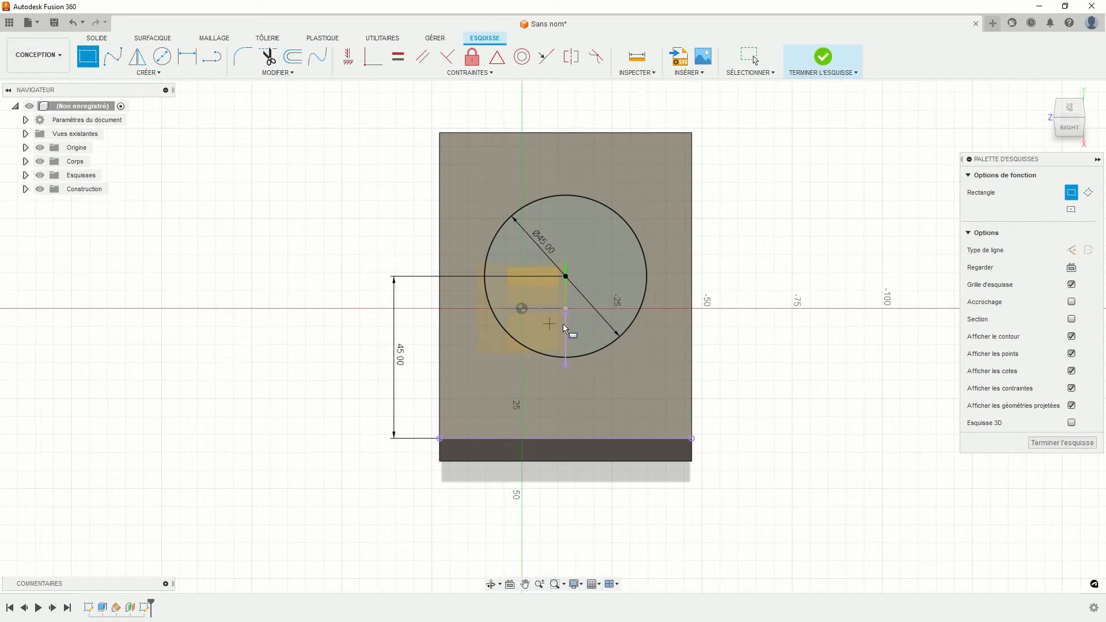
click(546, 278)
click(600, 438)
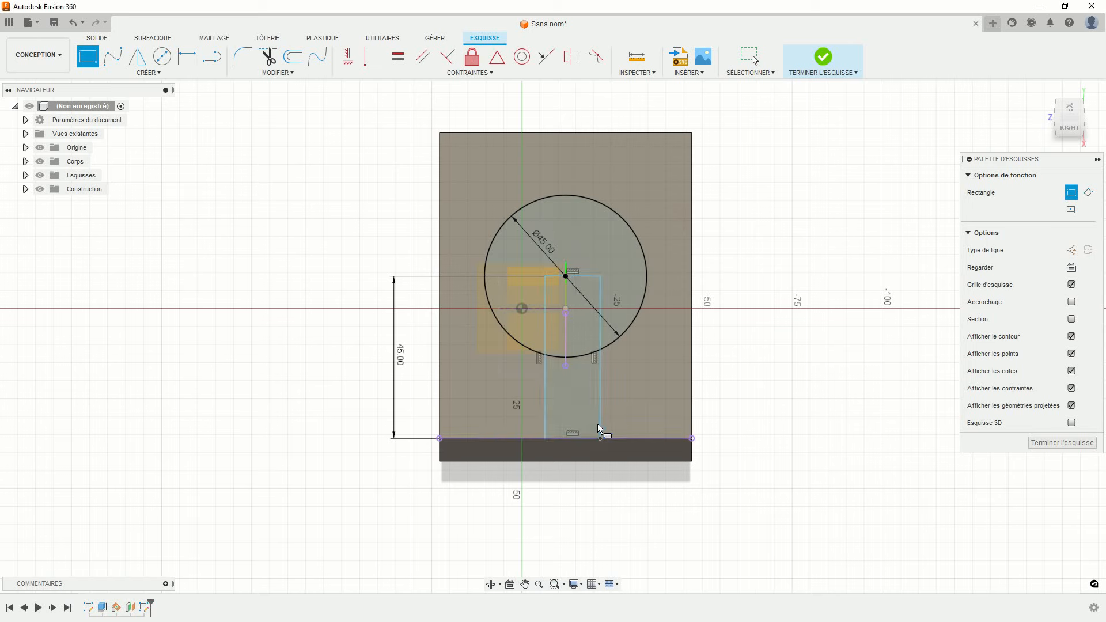
Make the rectangle's two long sides symmetric about the projected origin axis.
click(571, 56)
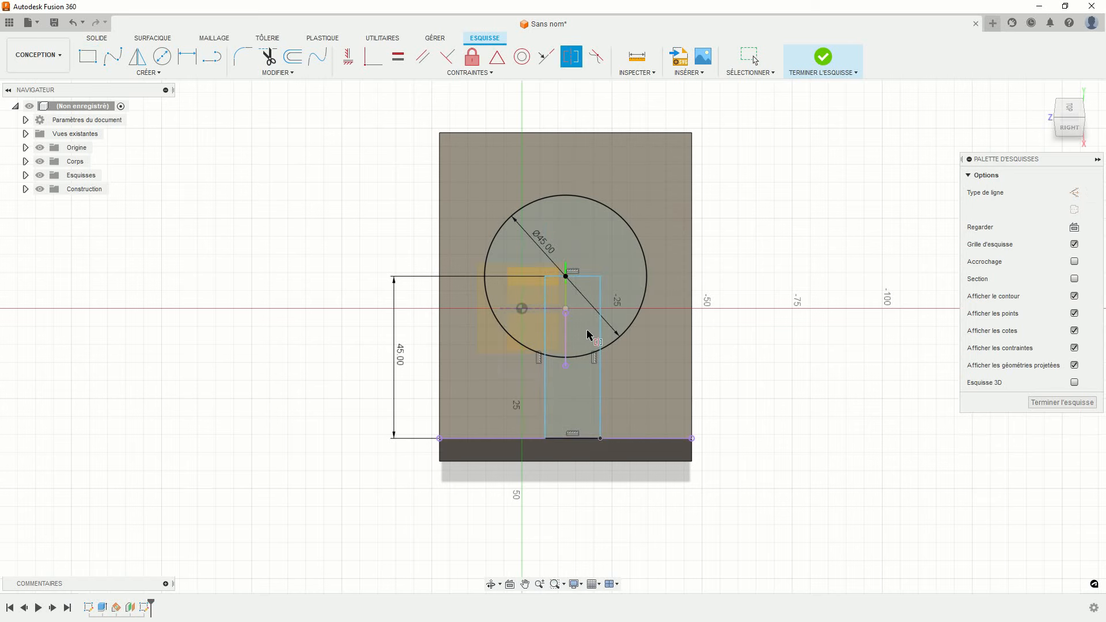
click(601, 314)
click(545, 383)
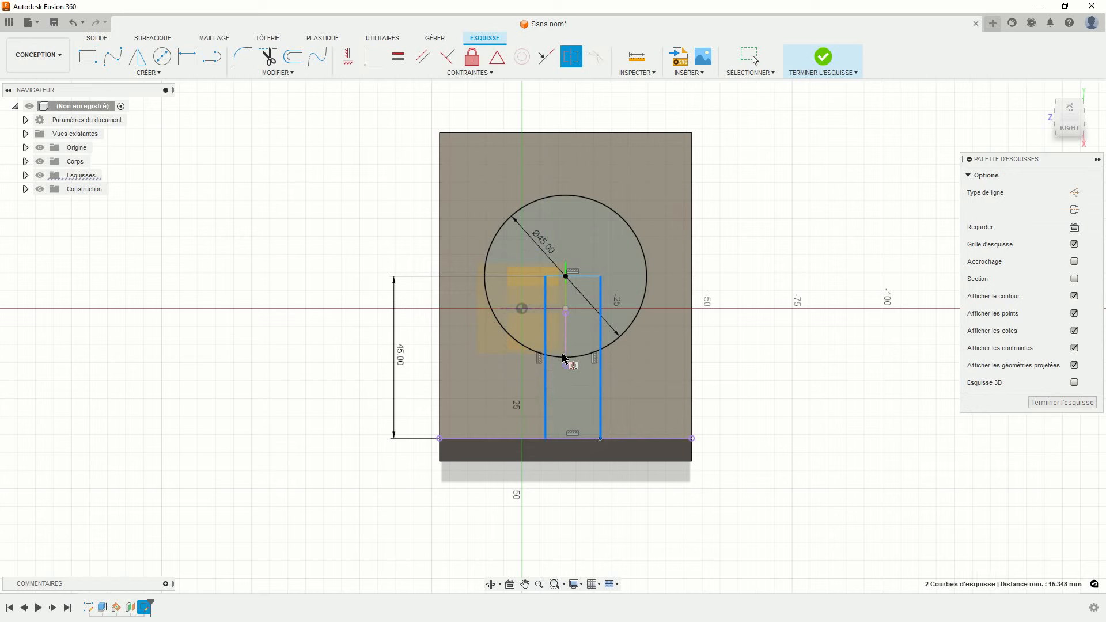
click(565, 360)
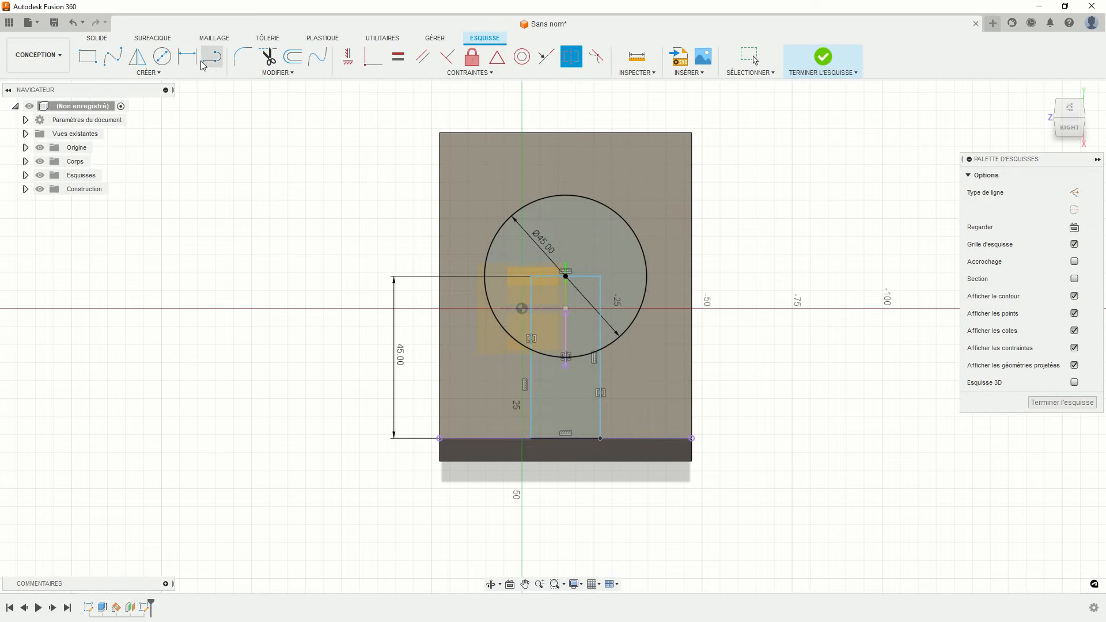
Dimension the rectangle's short side at the plate edge as 10 mm and finish the sketch.
key(d)
click(560, 440)
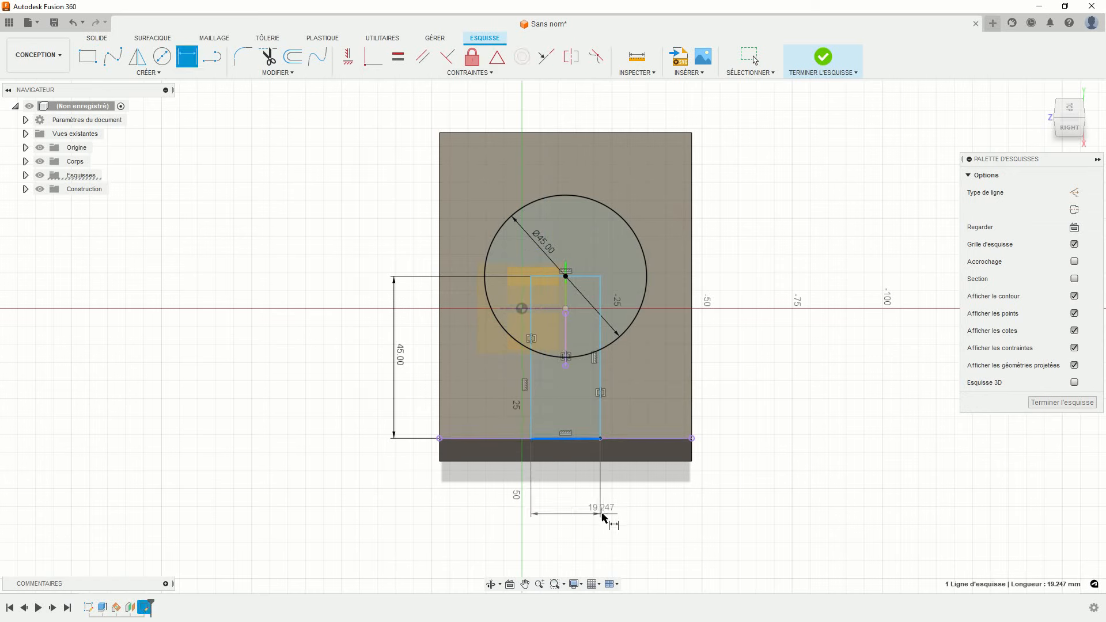
click(631, 513)
text(10)
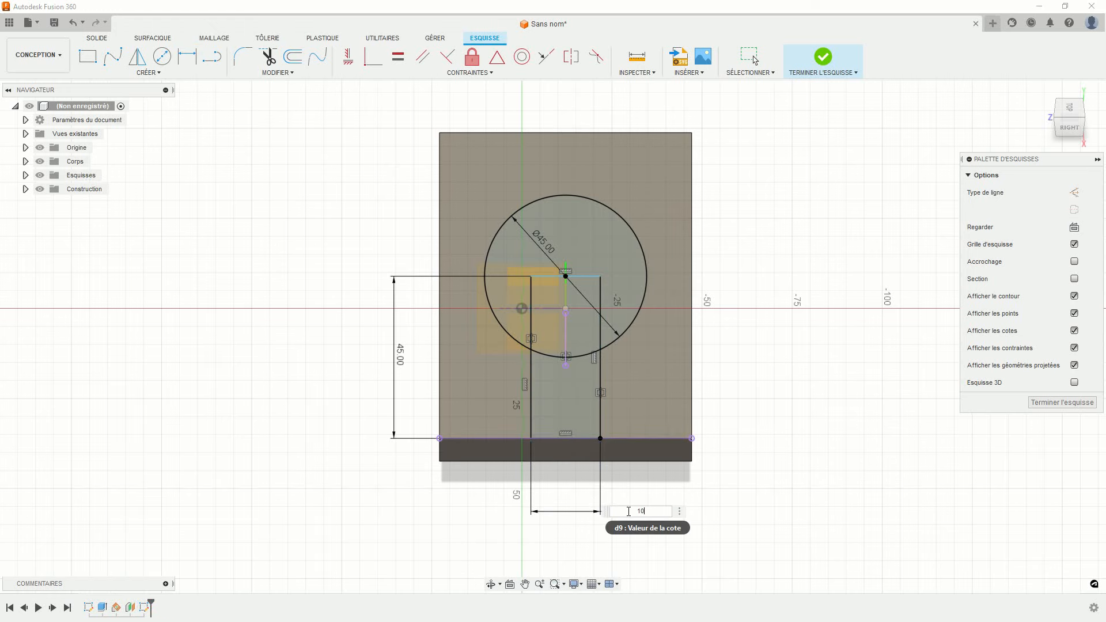
key(Return)
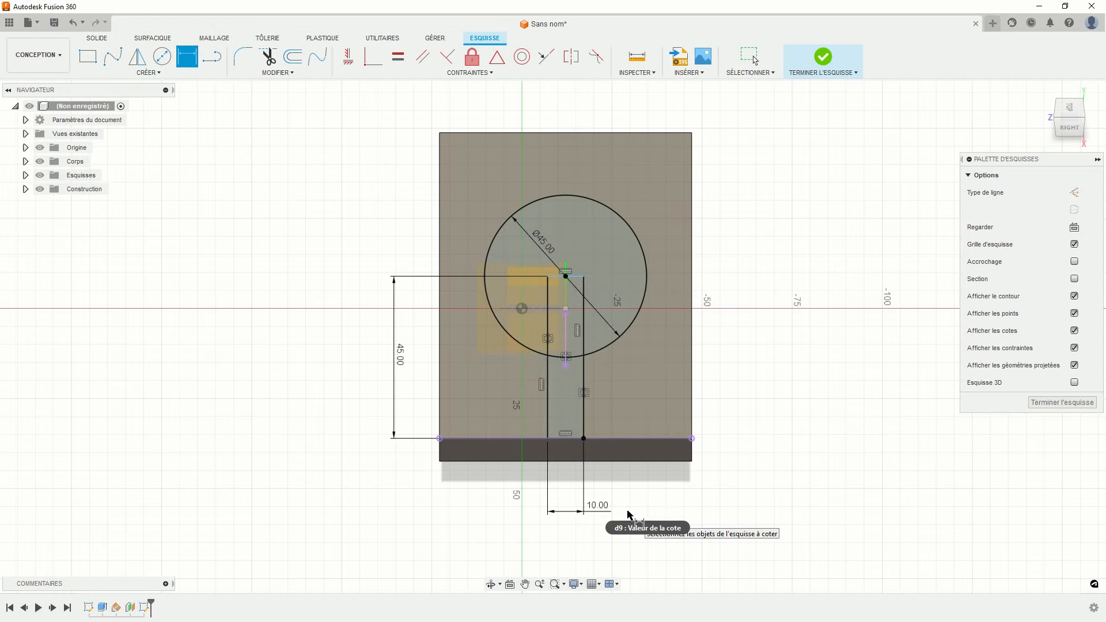
click(826, 74)
Extrude the circle and rectangle regions of the inclined sketch down to the base plate, using the Joindre operation.
mouse_move(537, 503)
shift+middle_down()
mouse_move(584, 462)
mouse_move(620, 457)
mouse_move(528, 467)
mouse_move(533, 493)
shift+middle_up()
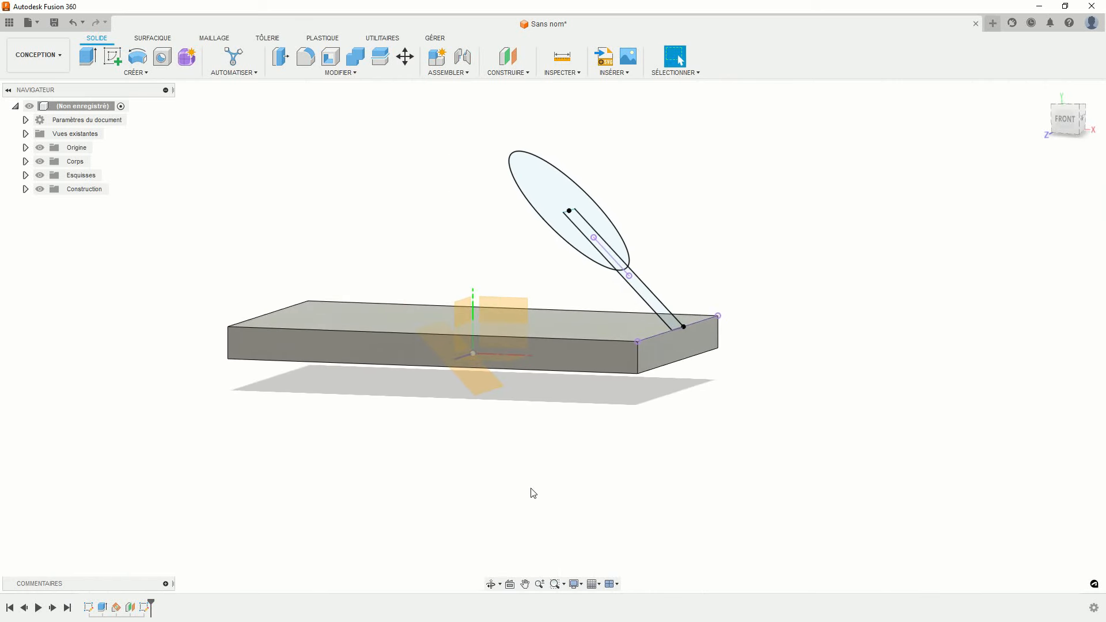
click(88, 56)
click(588, 233)
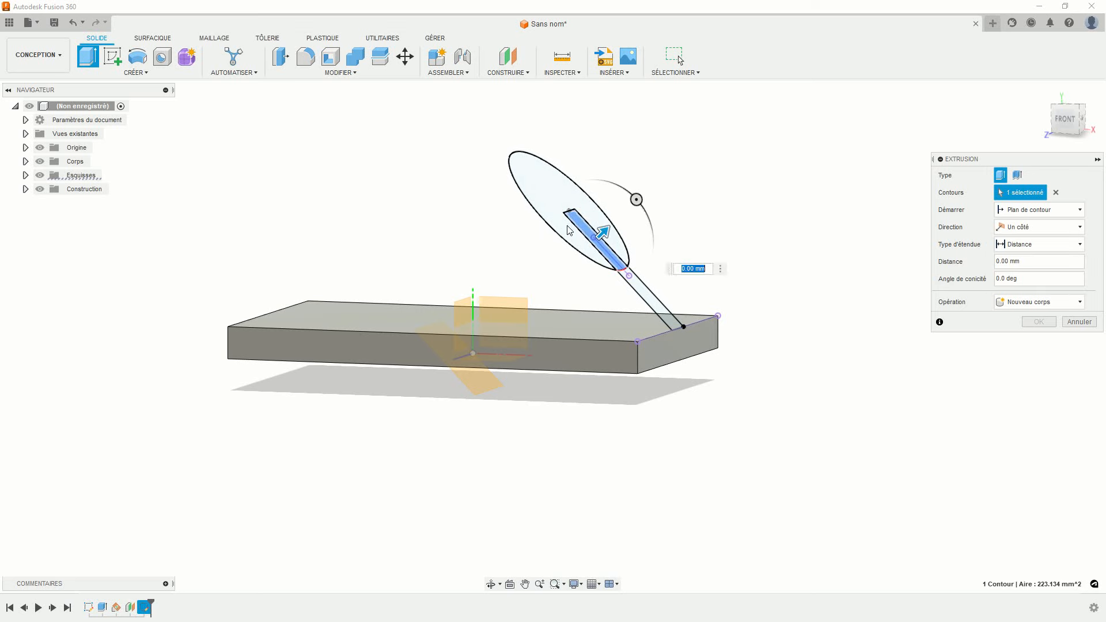
click(566, 230)
click(655, 304)
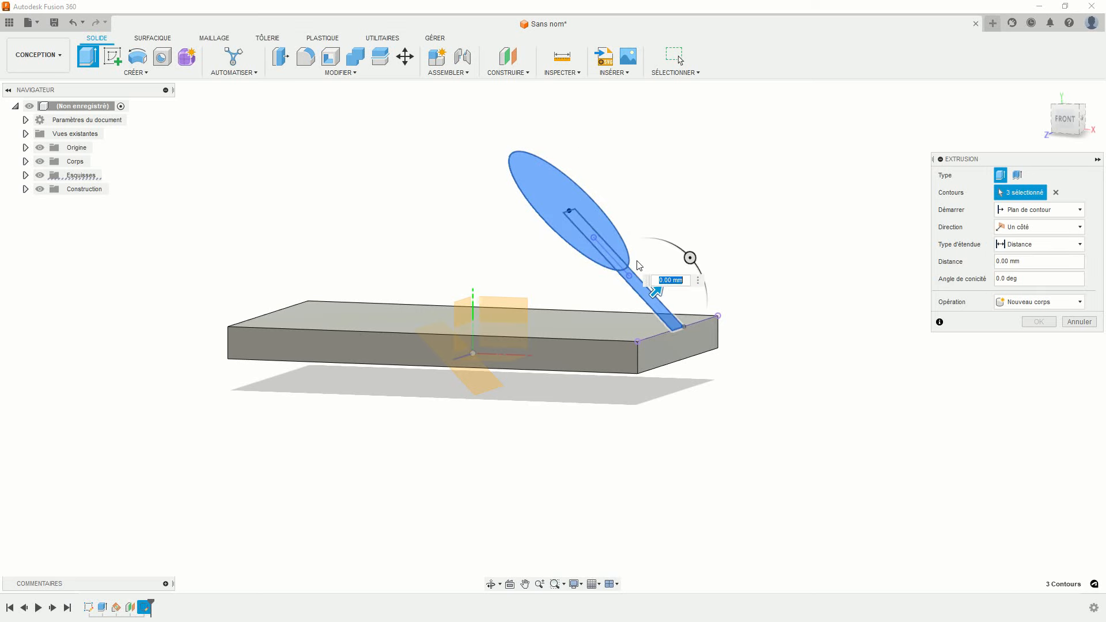
drag(658, 290, 634, 316)
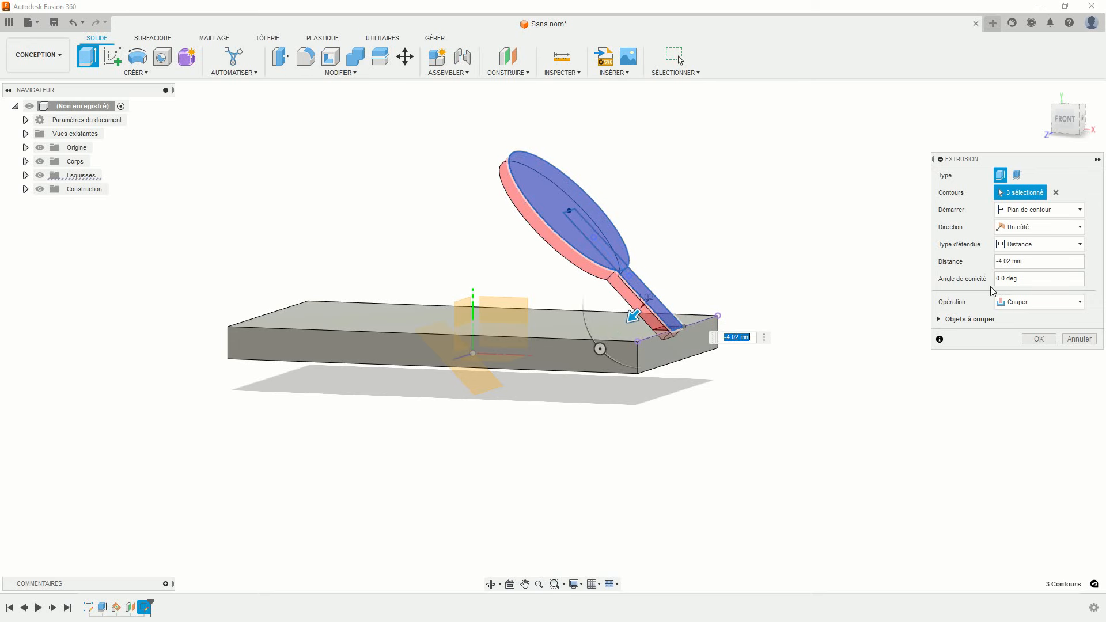
click(1025, 305)
click(1021, 315)
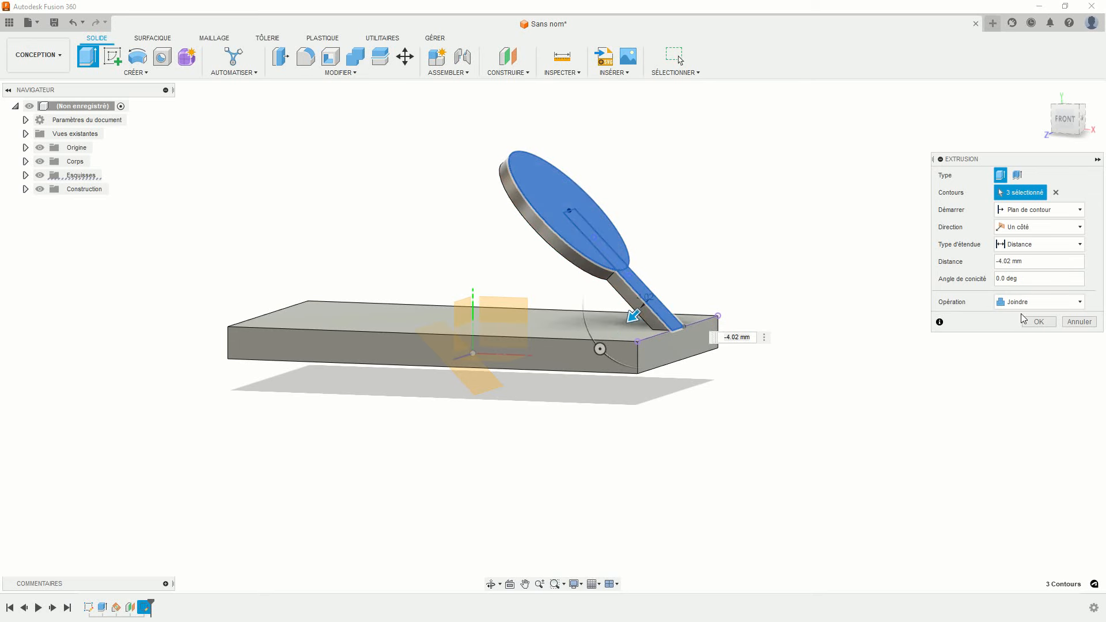
click(1037, 245)
click(1015, 282)
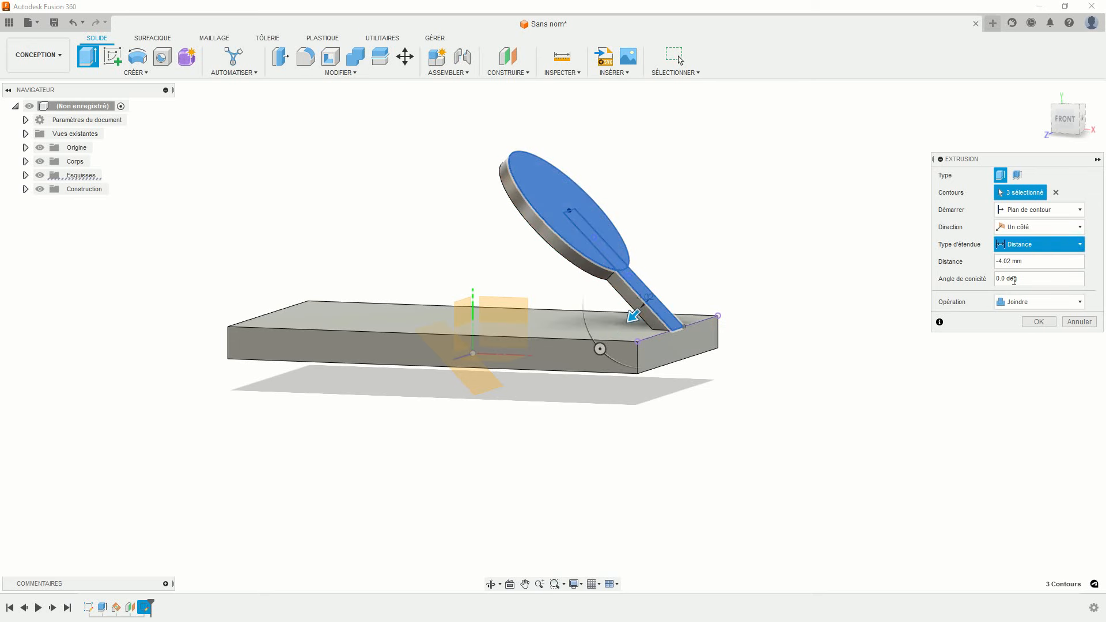
click(1037, 322)
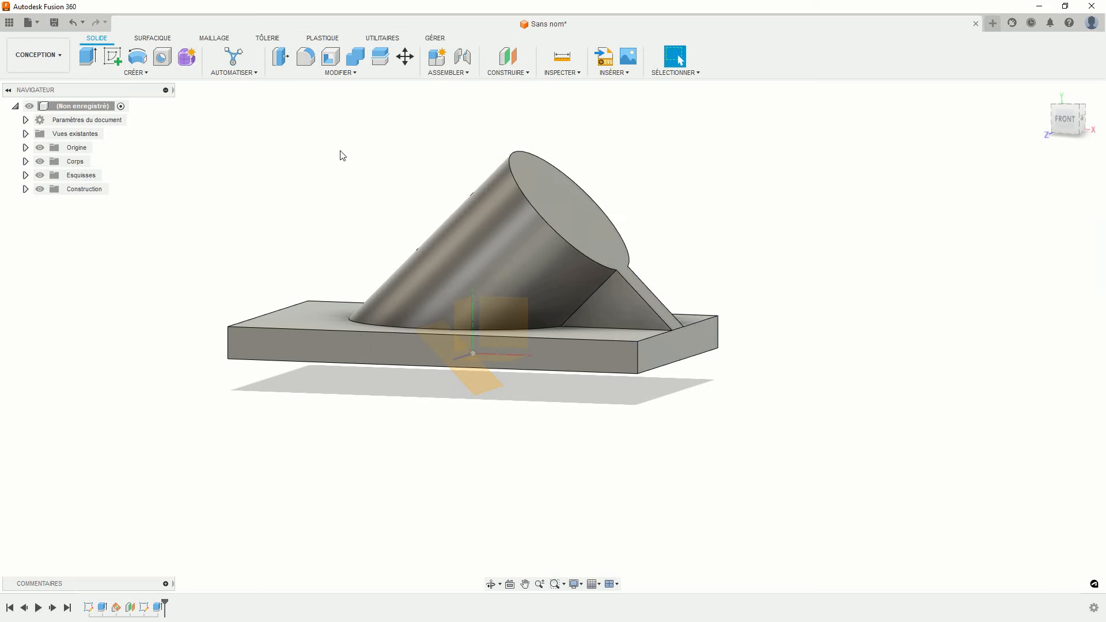
Place a simple hole on the cylinder's inclined end face and move it to the centre of the circle.
click(162, 56)
shift+middle_drag(249, 108, 332, 168)
click(574, 218)
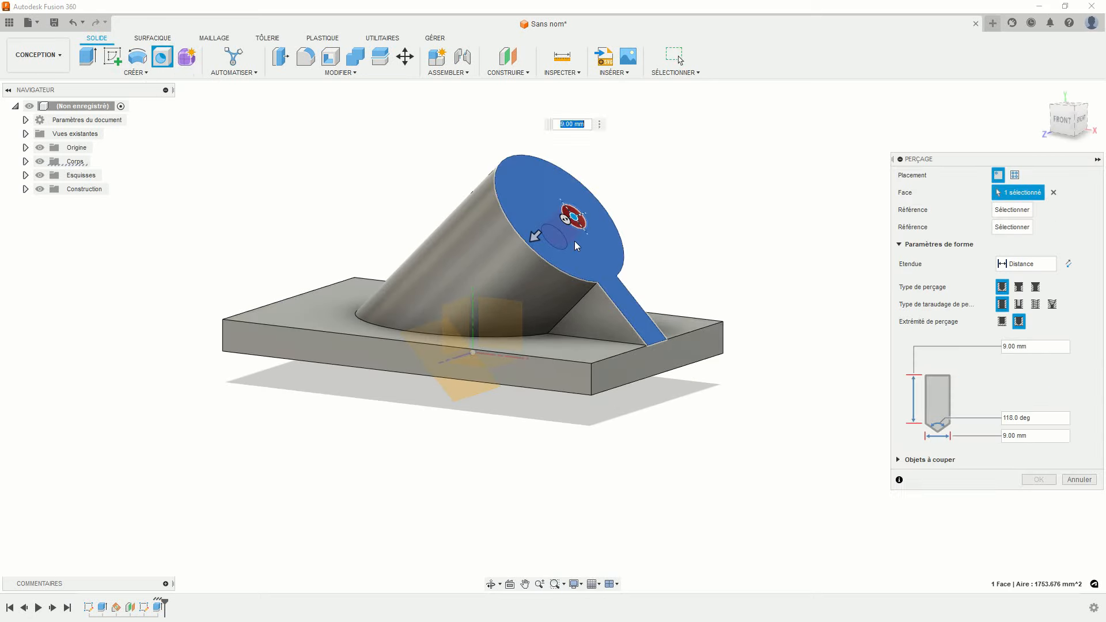
shift+middle_drag(576, 241, 548, 264)
scroll(548, 264, up, 2)
scroll(549, 267, up, 1)
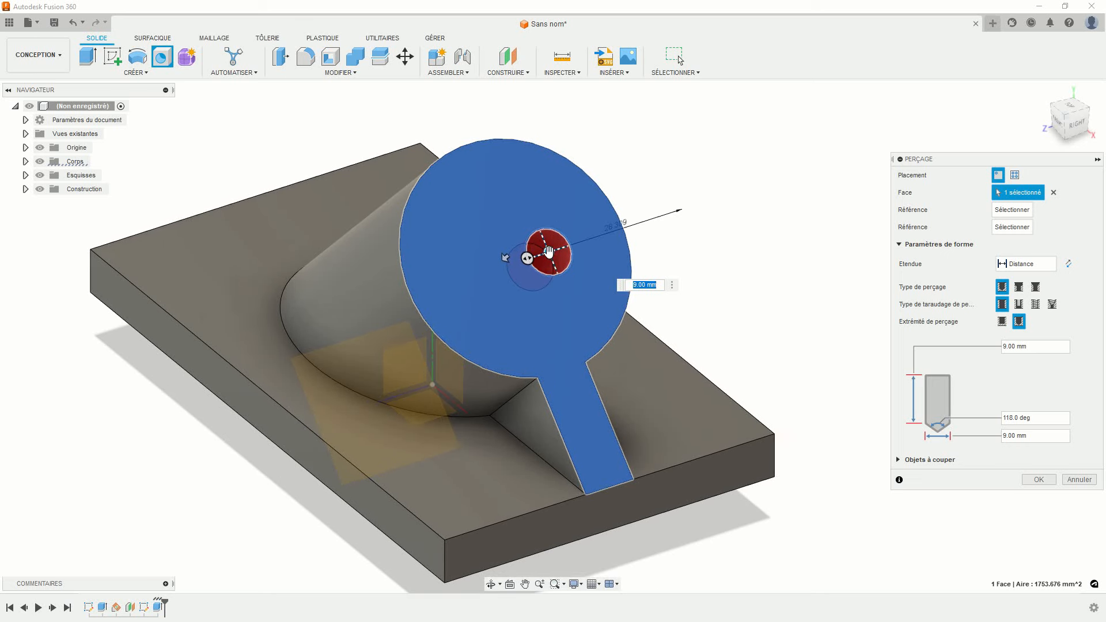
drag(549, 253, 516, 259)
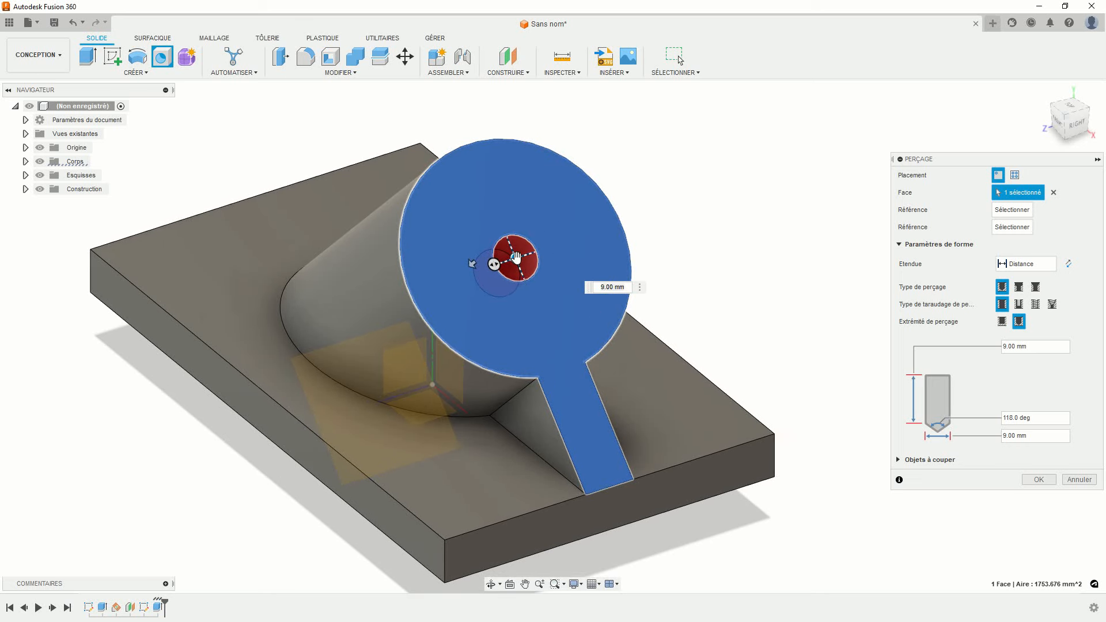
Set the hole's extent to Tout and its diameter to 35 mm, and create it.
click(1028, 264)
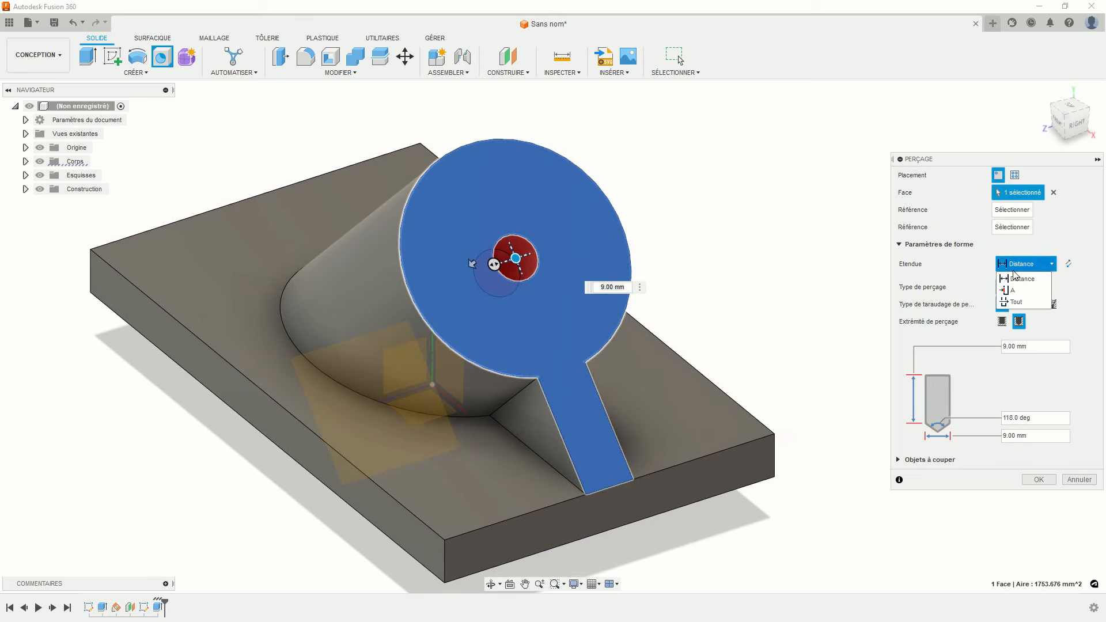
click(1016, 302)
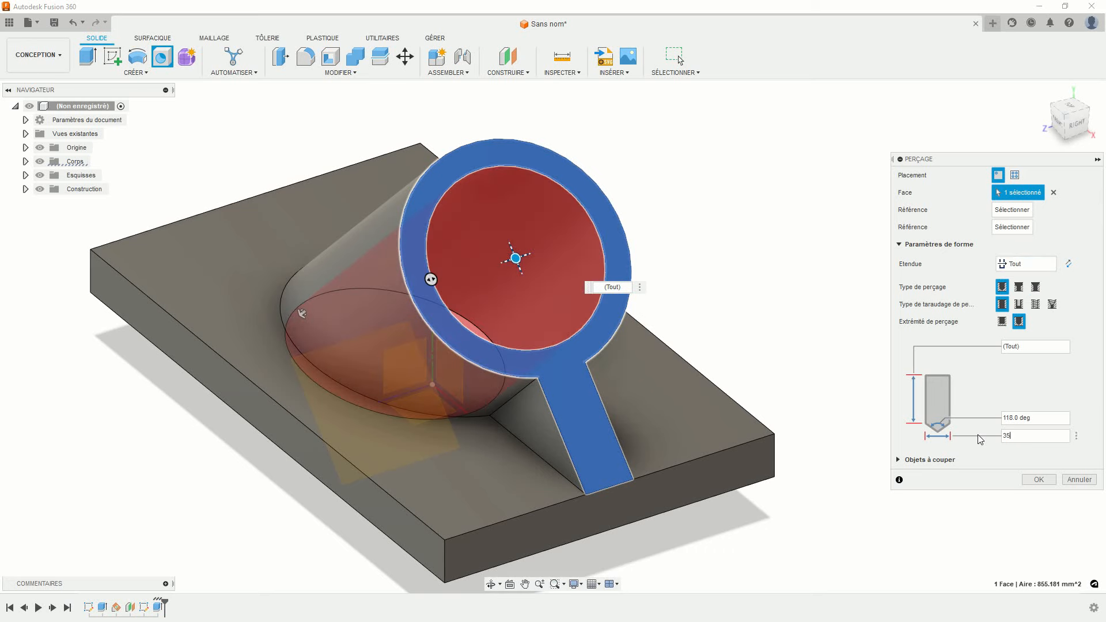
key(Return)
scroll(830, 400, down, 3)
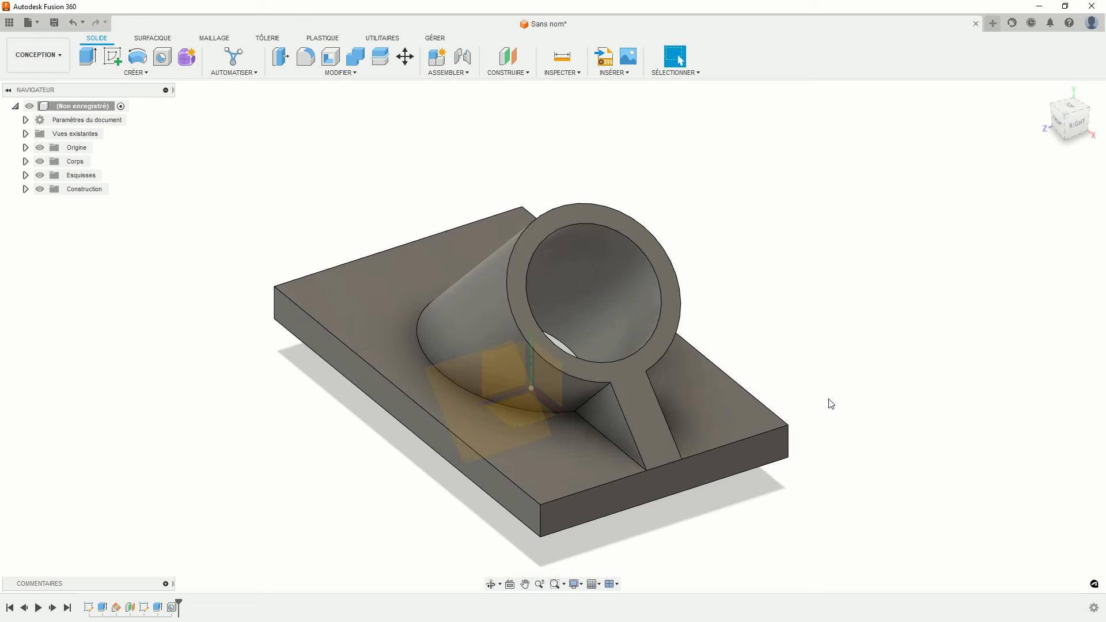
Hide the origin and the construction geometry.
shift+middle_drag(831, 401, 856, 406)
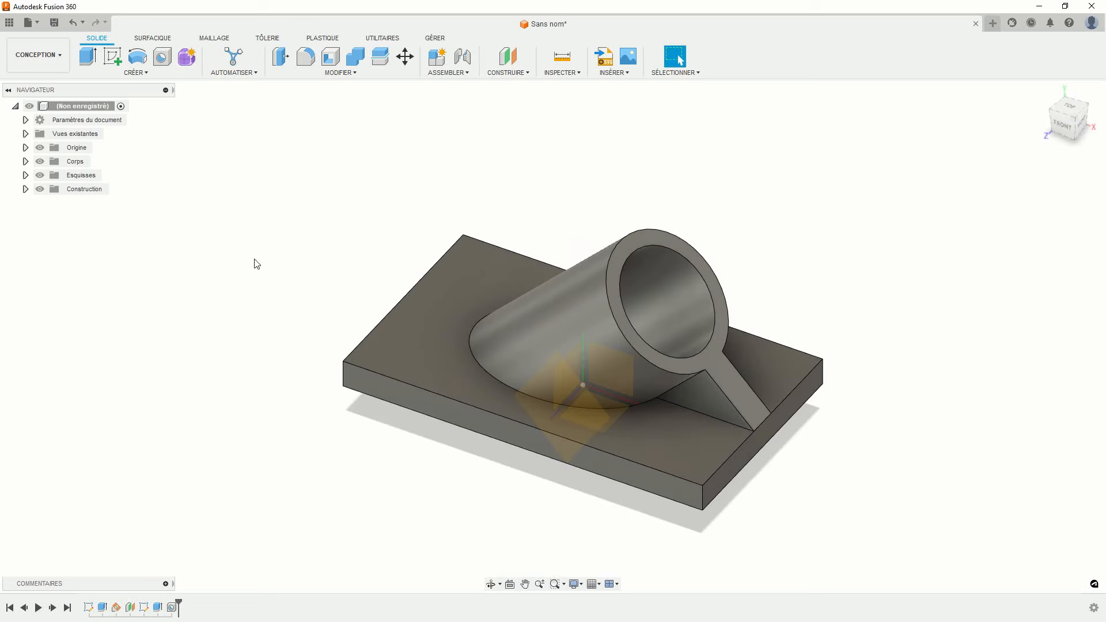
click(40, 147)
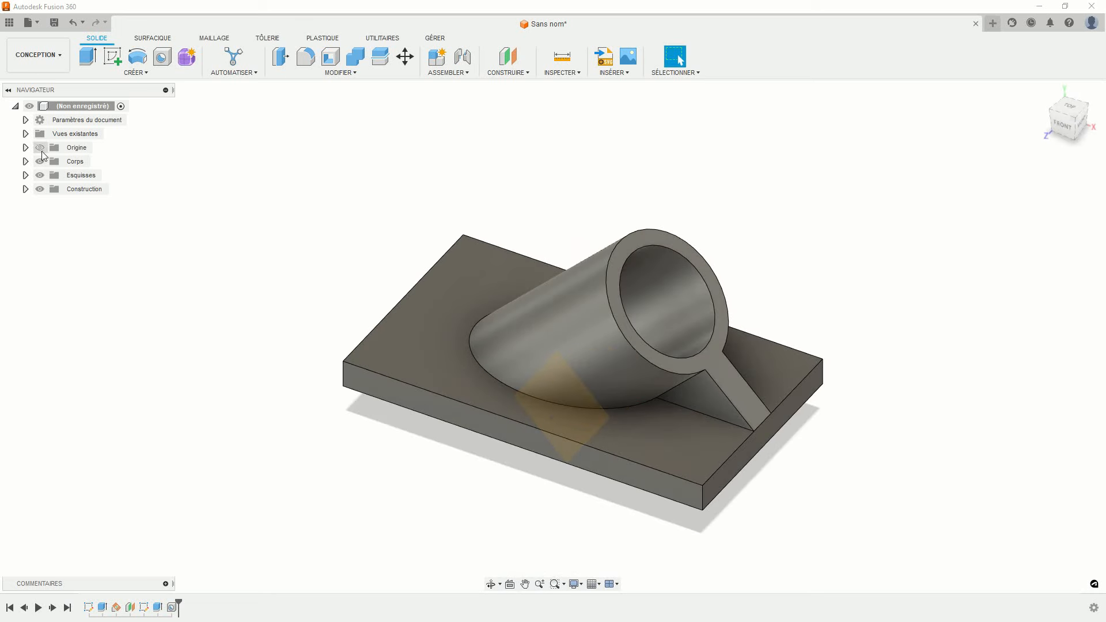
click(40, 190)
Sketch a 95 x 45 mm centre rectangle on the base plate's upper face, centred on the origin, and finish the sketch.
click(113, 56)
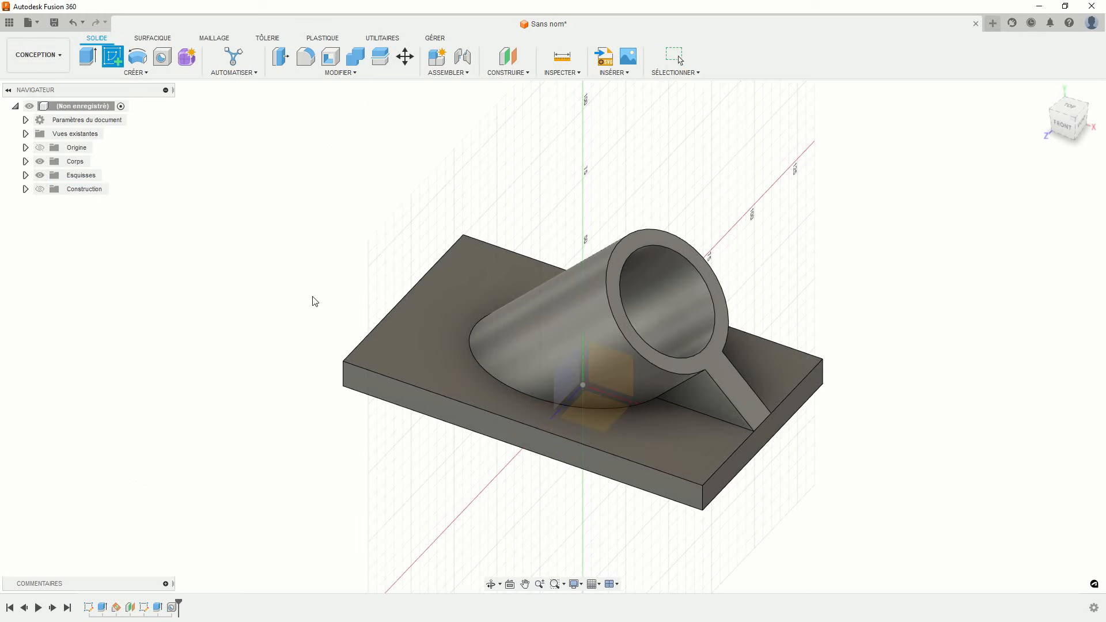
click(414, 348)
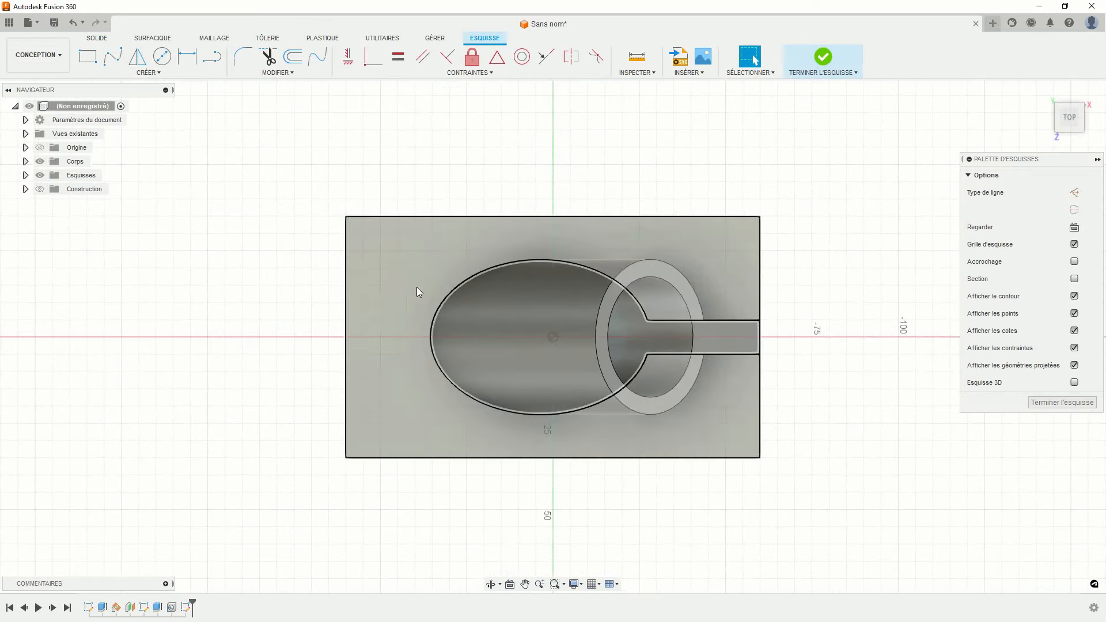
click(159, 75)
mouse_move(148, 97)
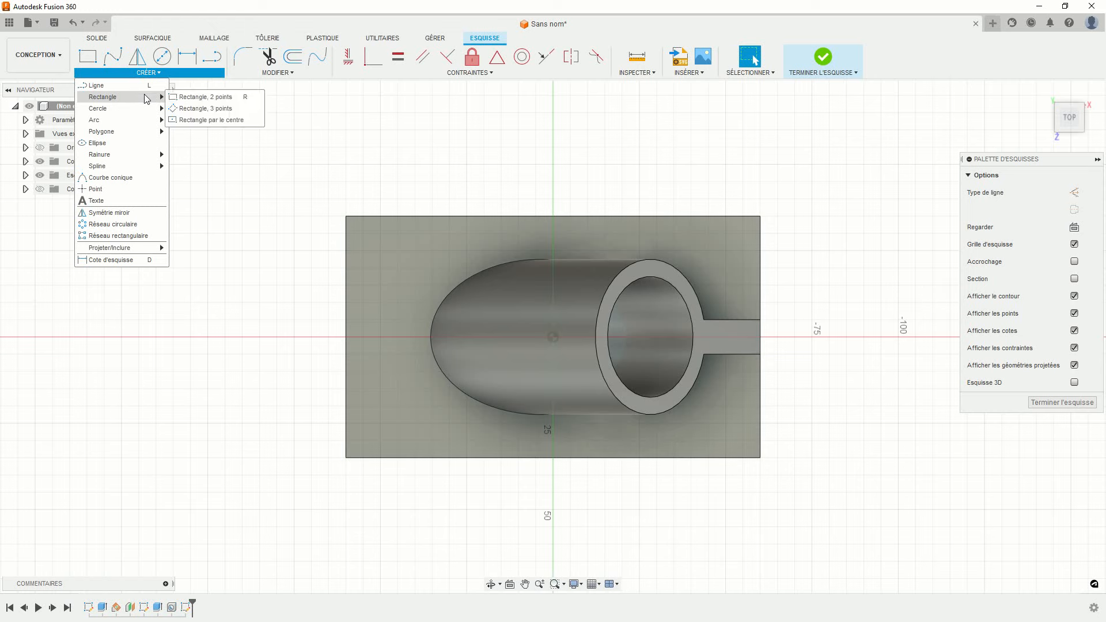
click(208, 120)
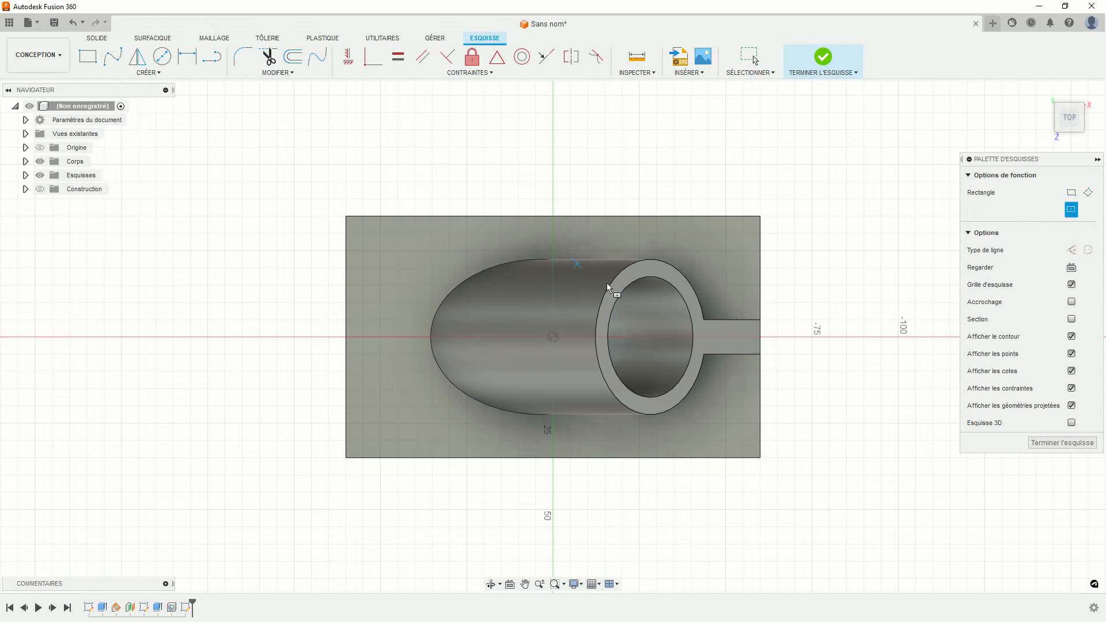
click(553, 338)
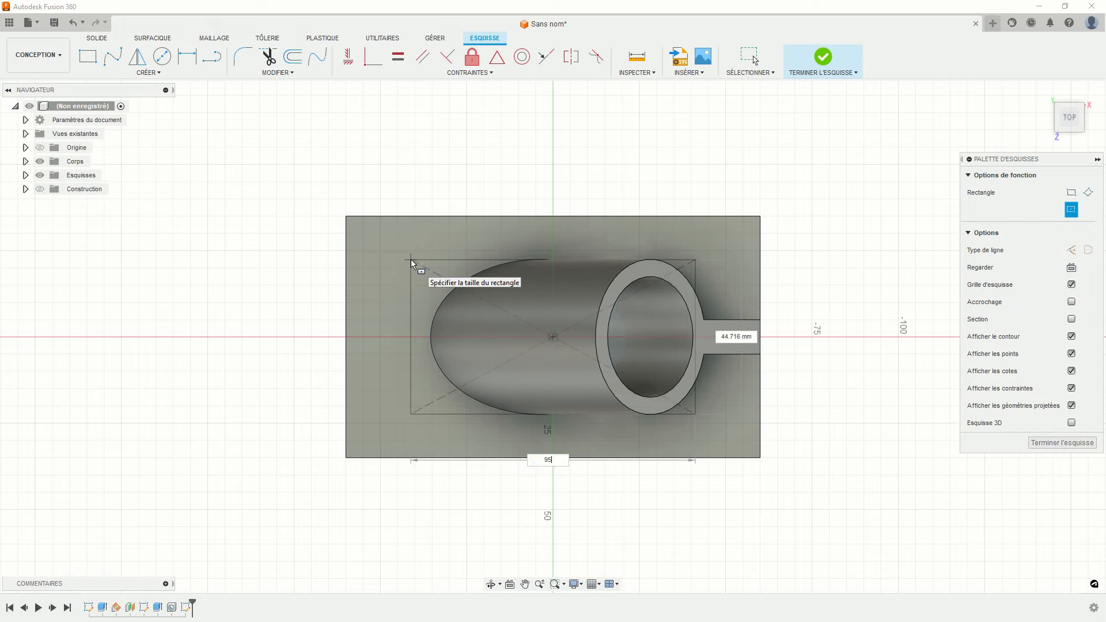
text(95)
key(Tab)
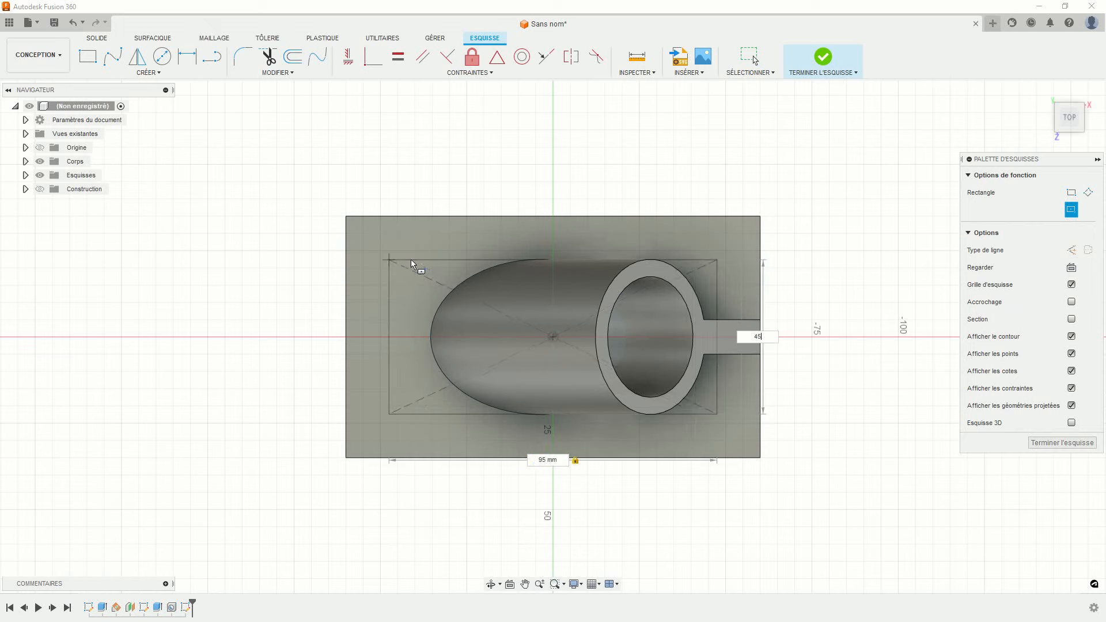
text(45)
key(Tab)
key(Return)
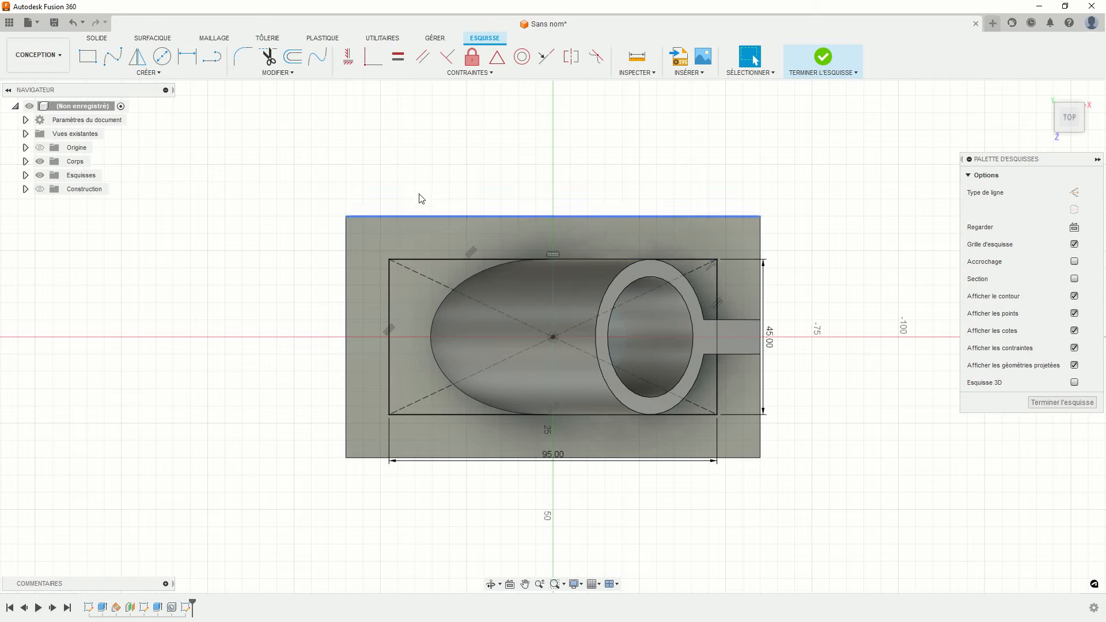
click(823, 57)
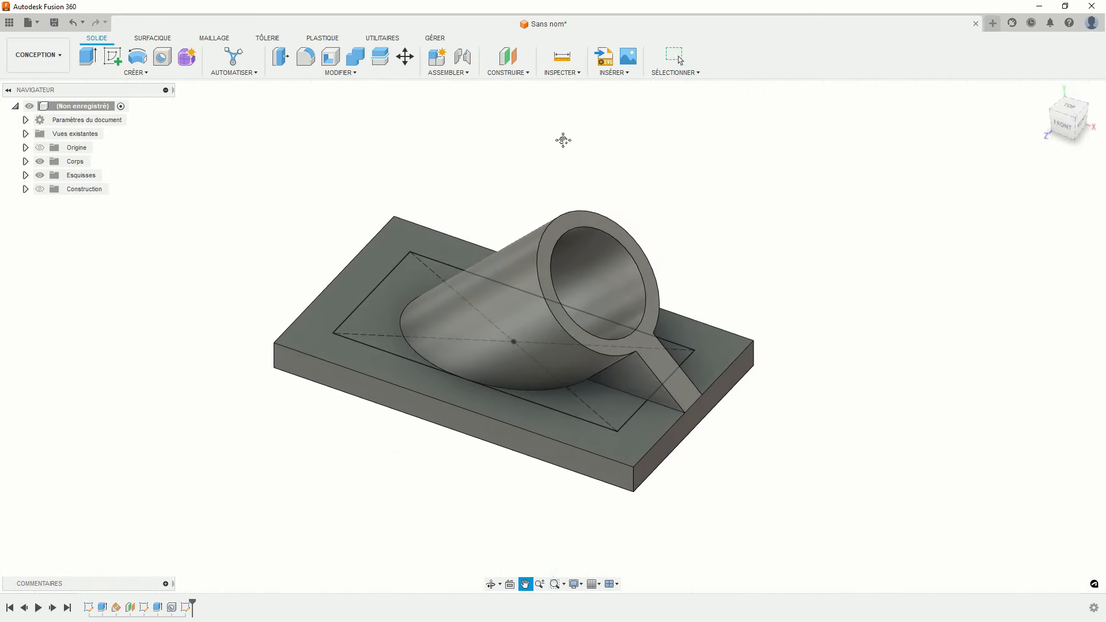
Create four simple 9 mm diameter holes with extent Tout at the corner points of the rectangle on the plate.
click(162, 57)
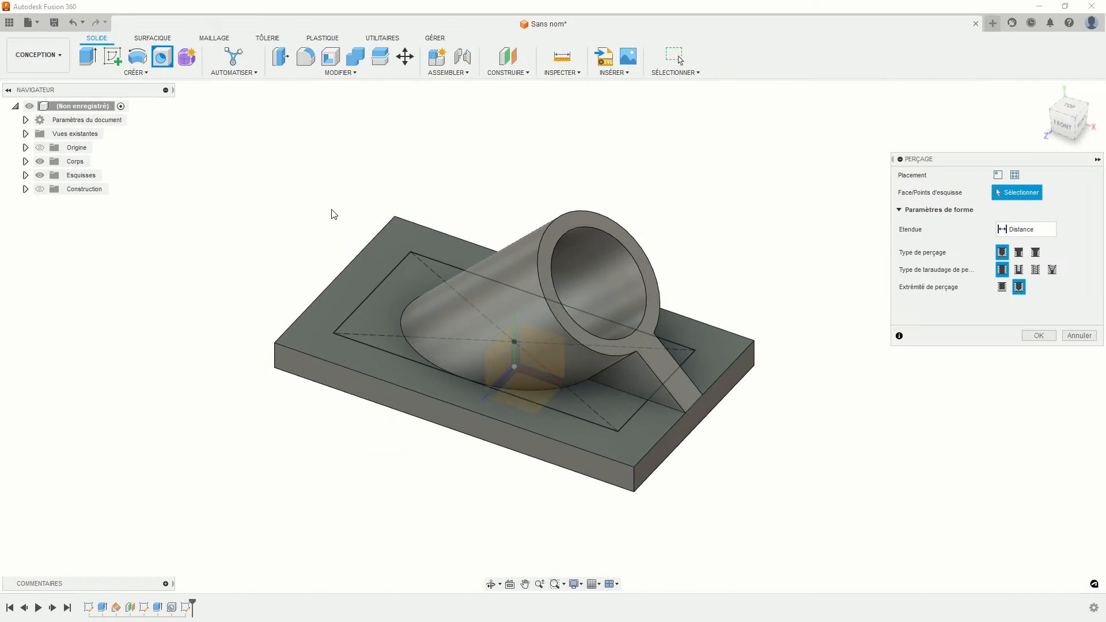
click(410, 252)
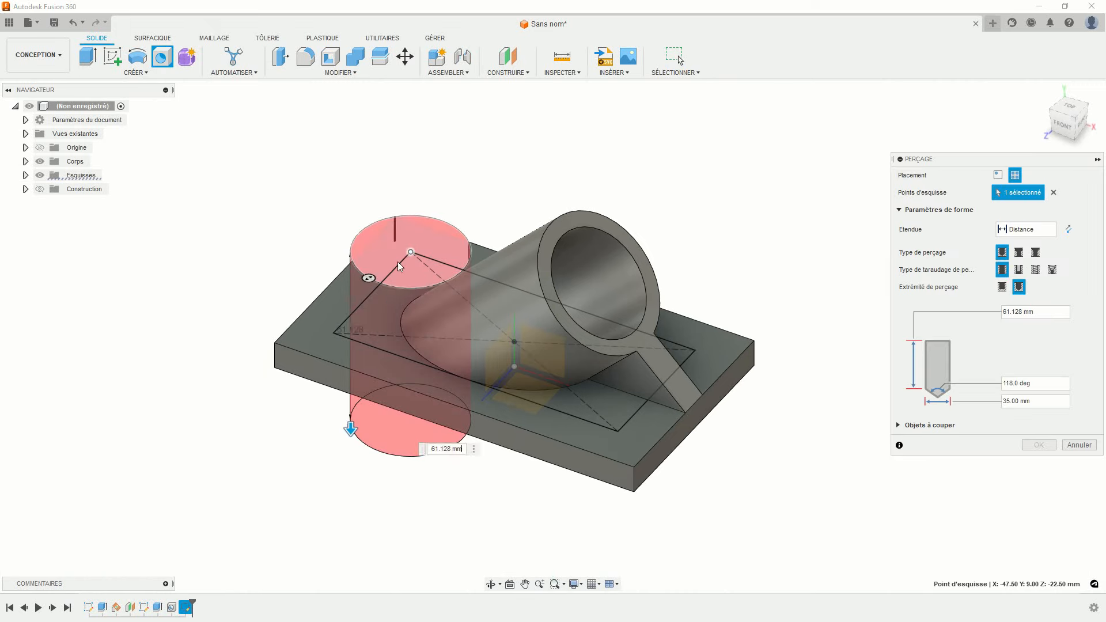
click(335, 332)
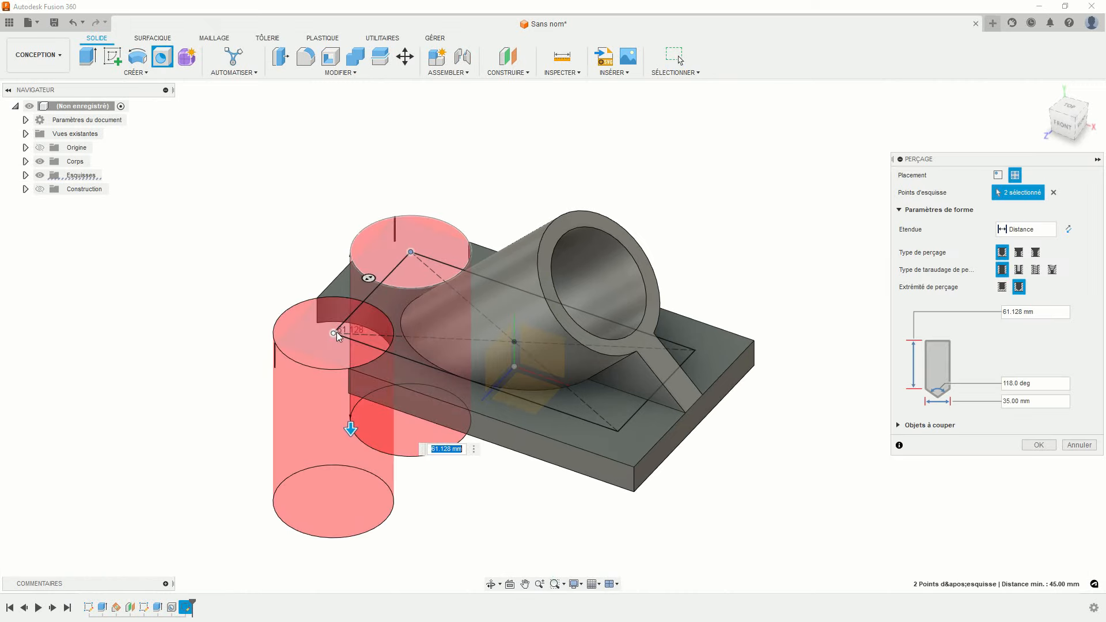
click(618, 433)
click(695, 352)
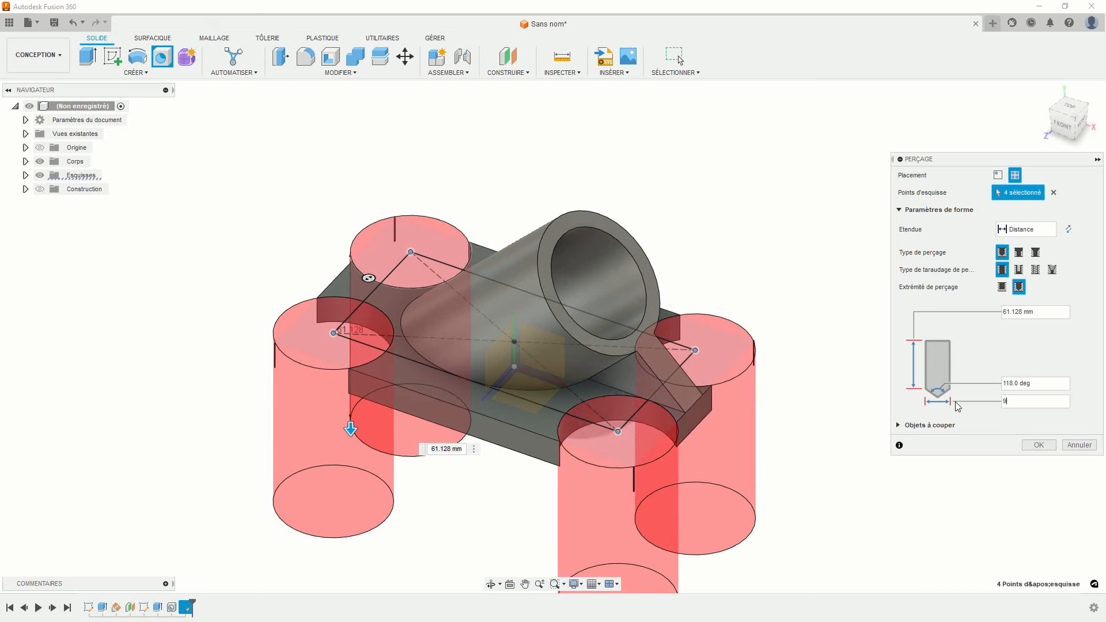
click(1021, 230)
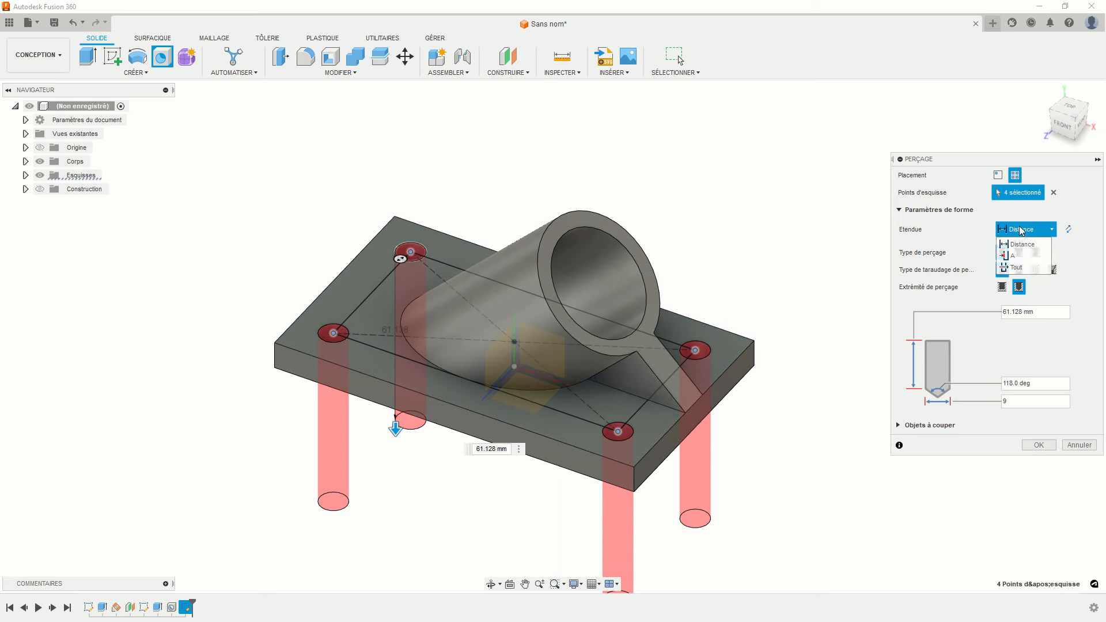
click(1016, 268)
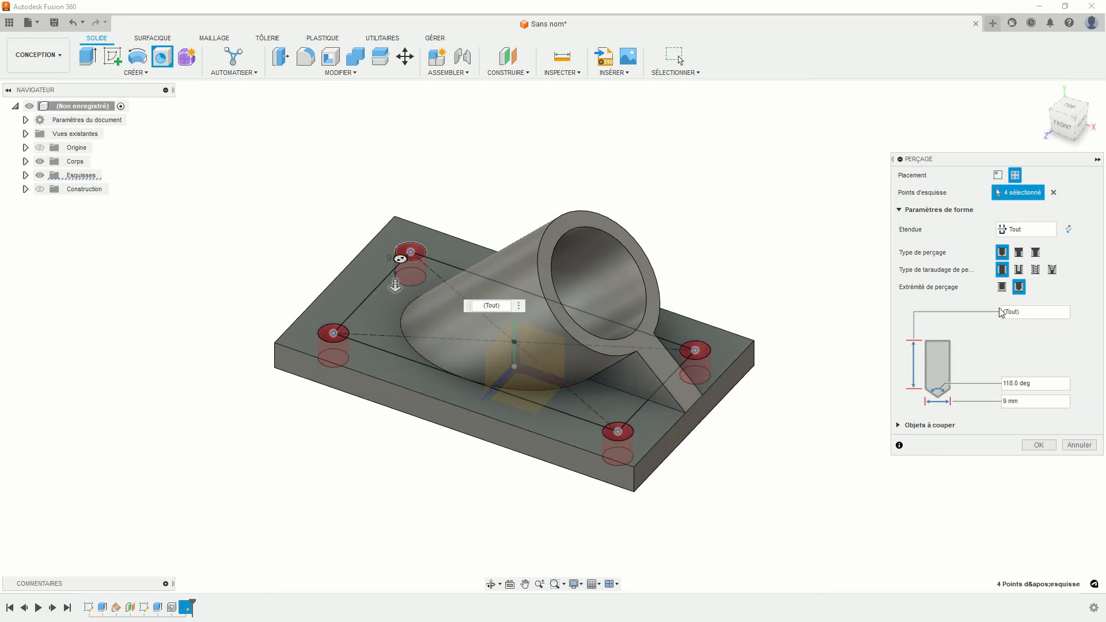
click(1038, 446)
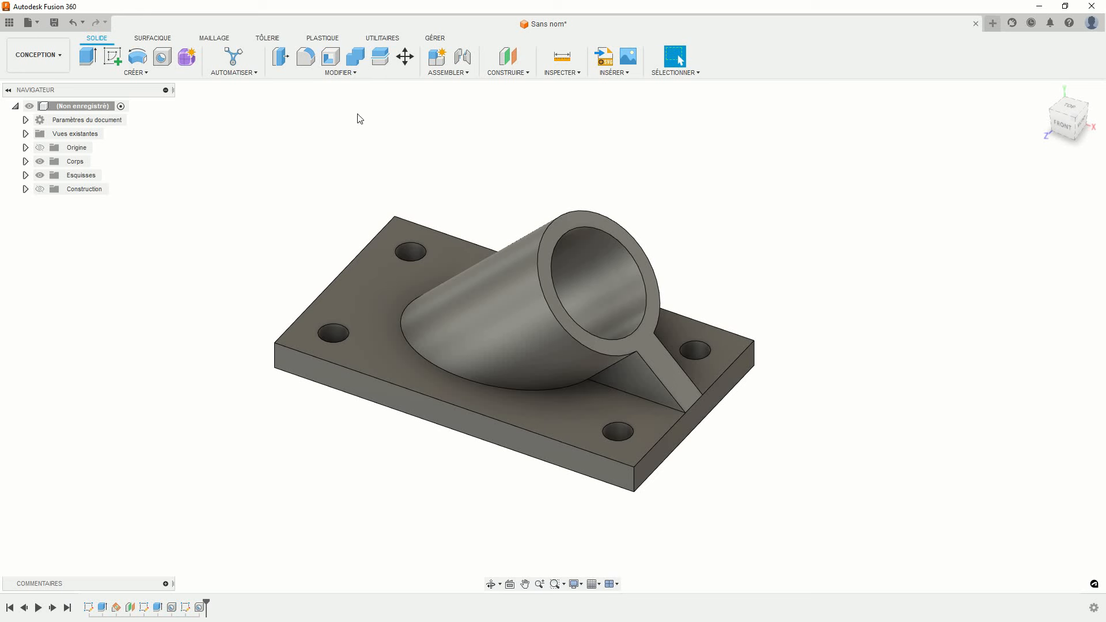
Fillet the four vertical corner edges of the base plate with an 8 mm radius.
click(306, 56)
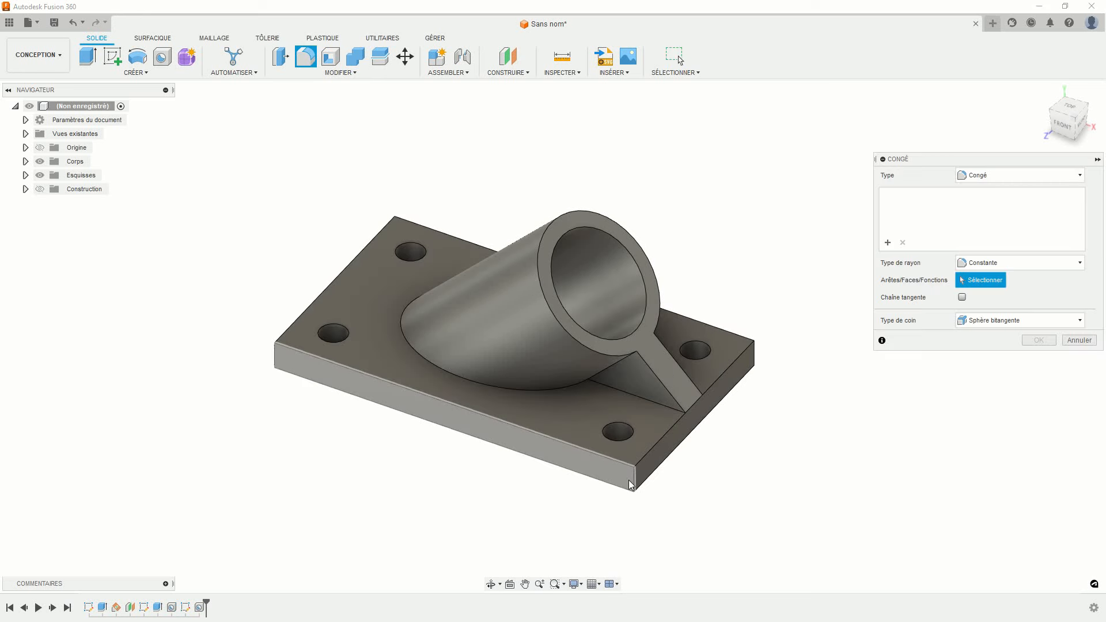
click(631, 485)
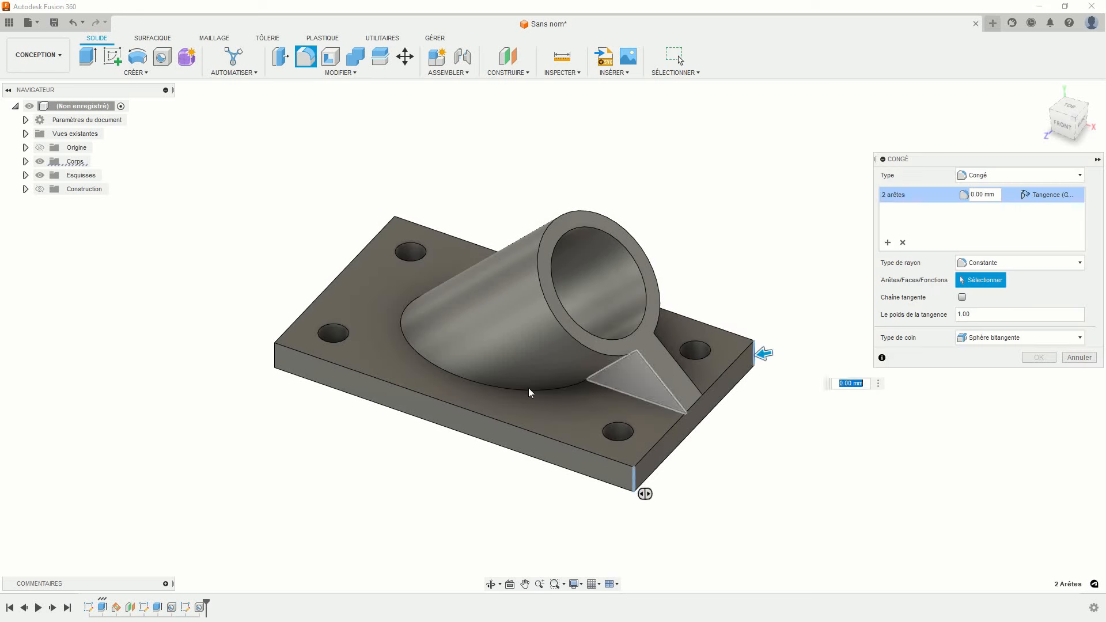
click(275, 363)
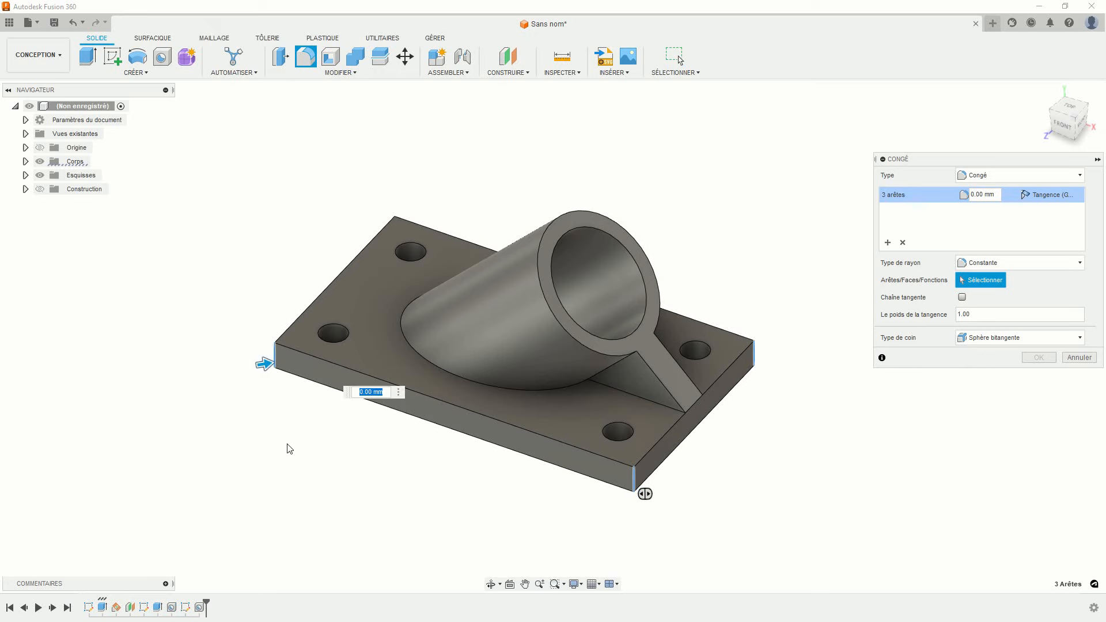
shift+middle_drag(289, 449, 422, 471)
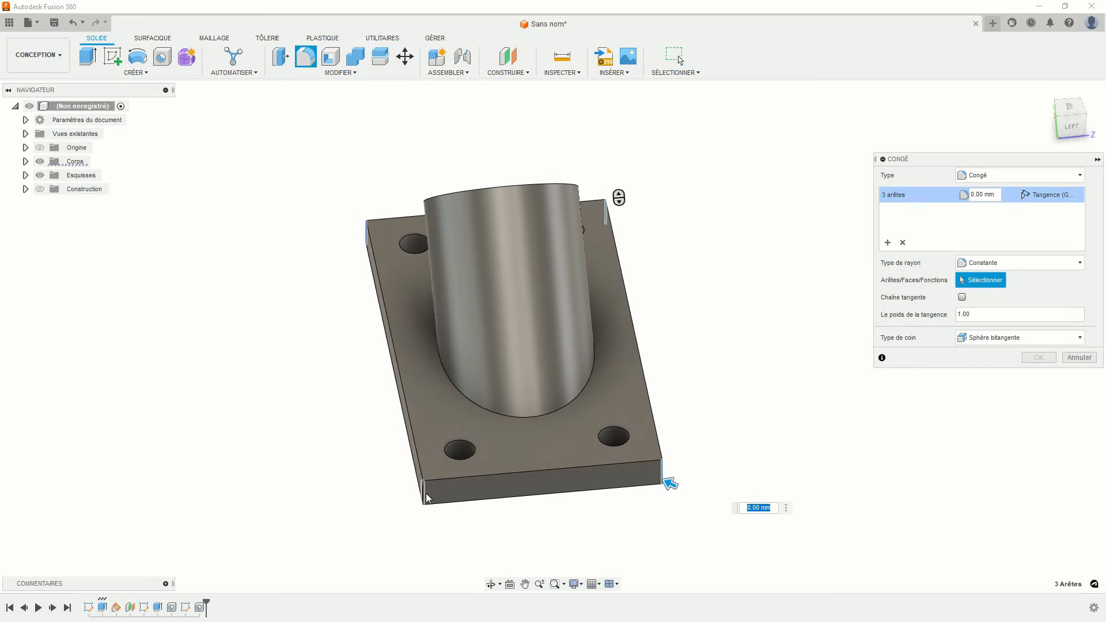
click(426, 493)
text(8)
key(Return)
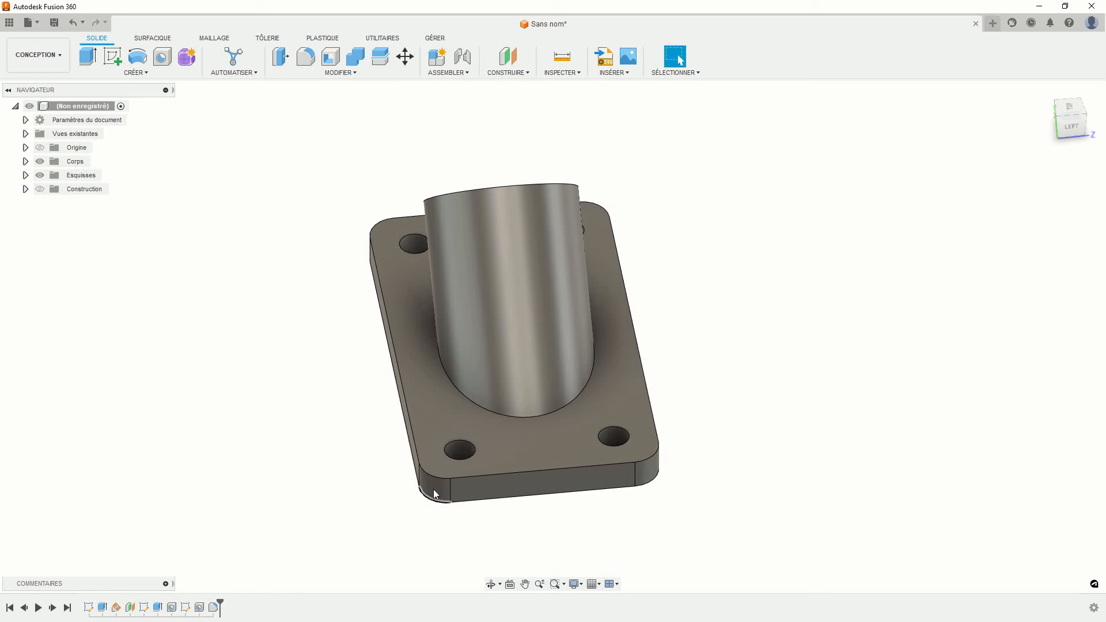
shift+middle_drag(726, 370, 452, 321)
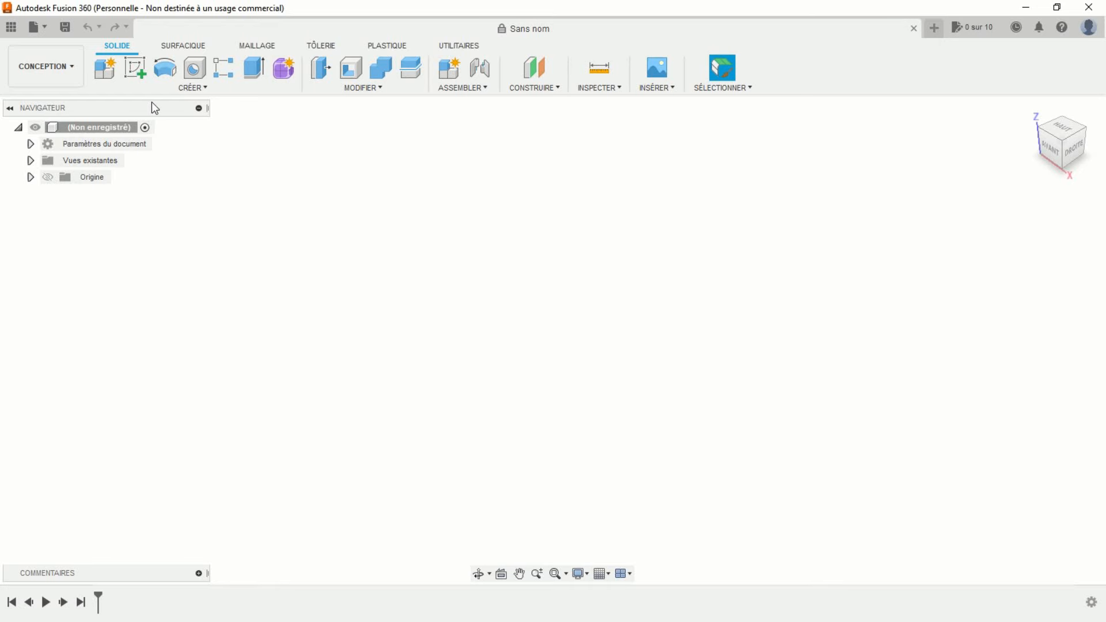
Start a sketch on the vertical front plane and draw a 70 mm diameter circle centred on the origin.
click(136, 69)
click(577, 326)
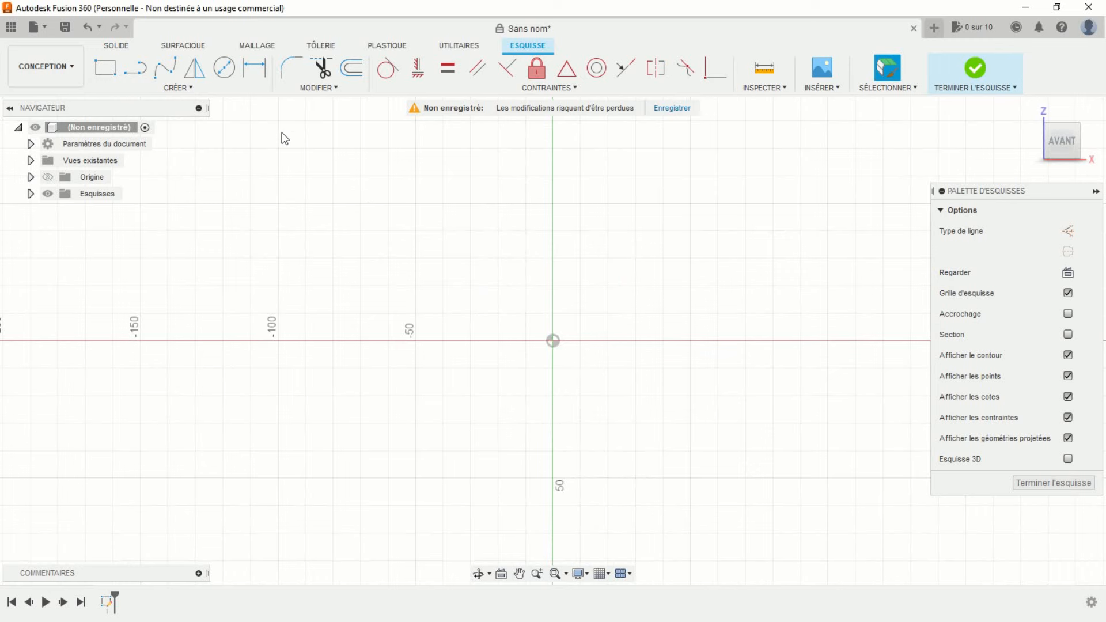
click(224, 67)
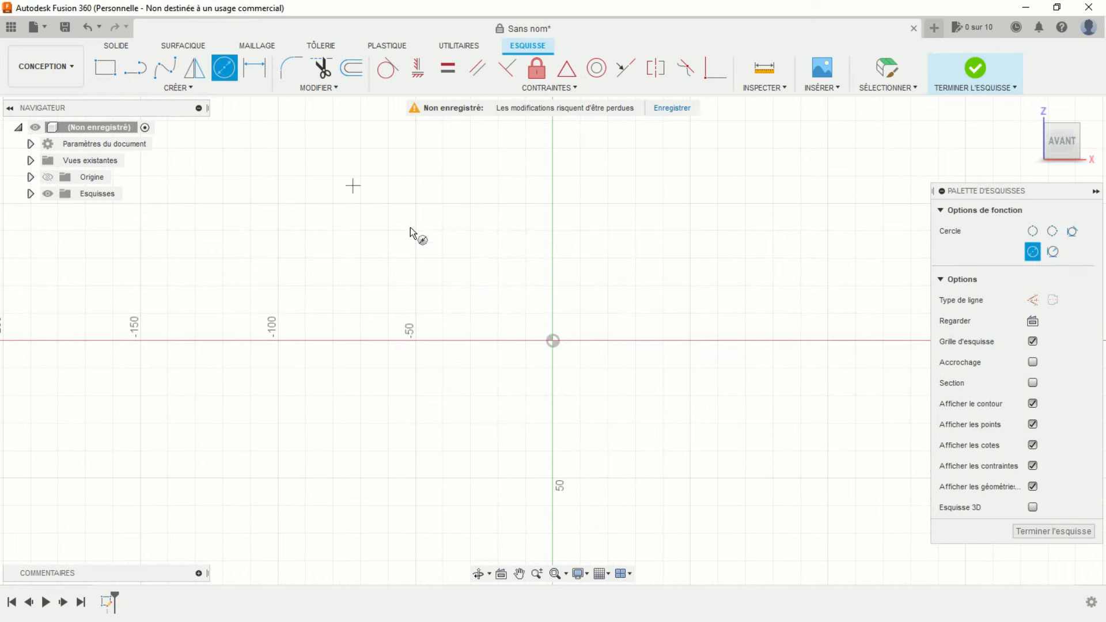
click(552, 341)
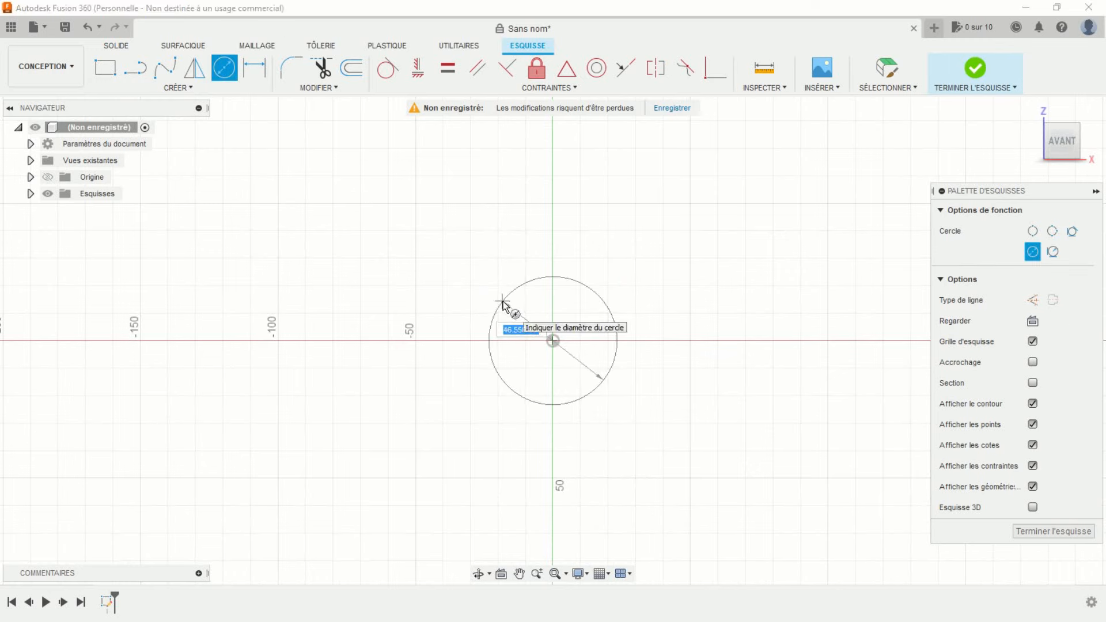
text(70)
key(Return)
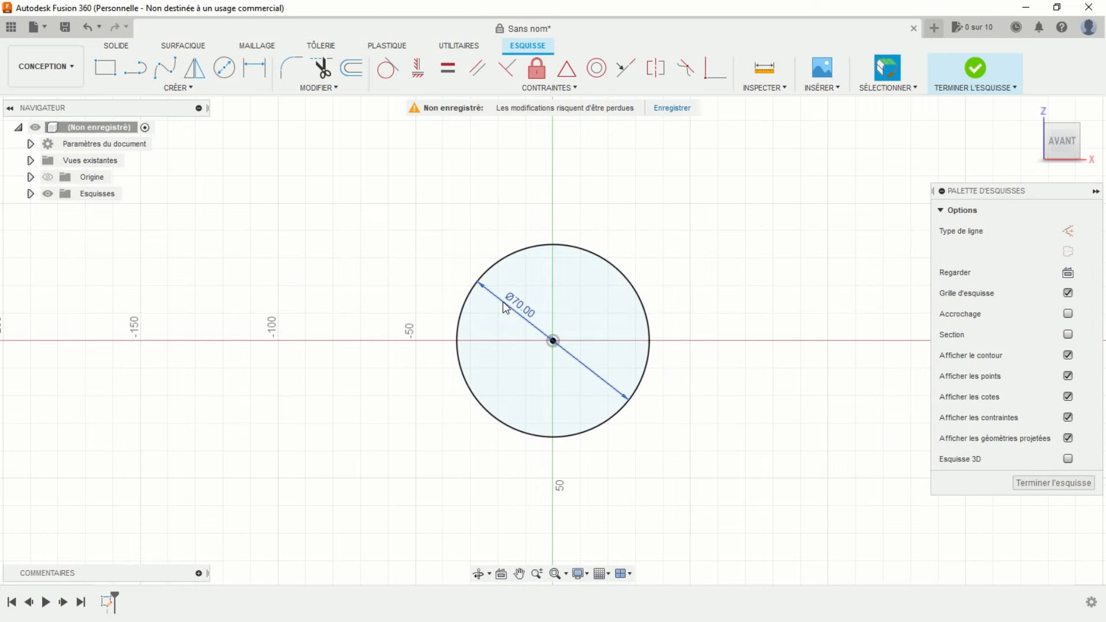
Draw a horizontal line across the circle's full width, constrain it coincident with the centre point, and finish the sketch.
click(136, 67)
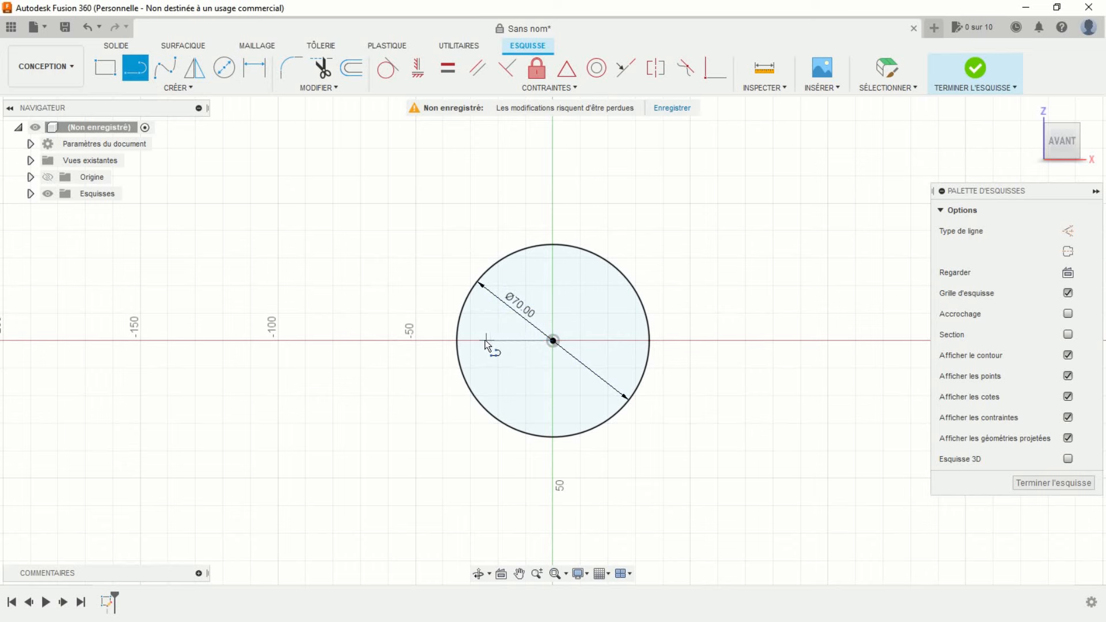
click(466, 340)
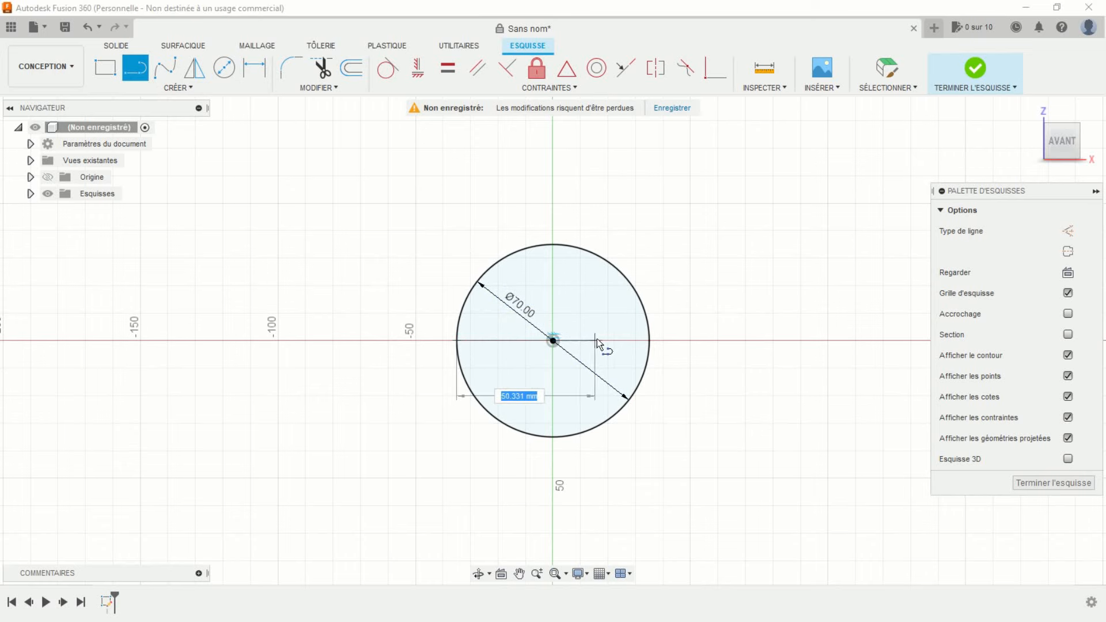
double_click(647, 341)
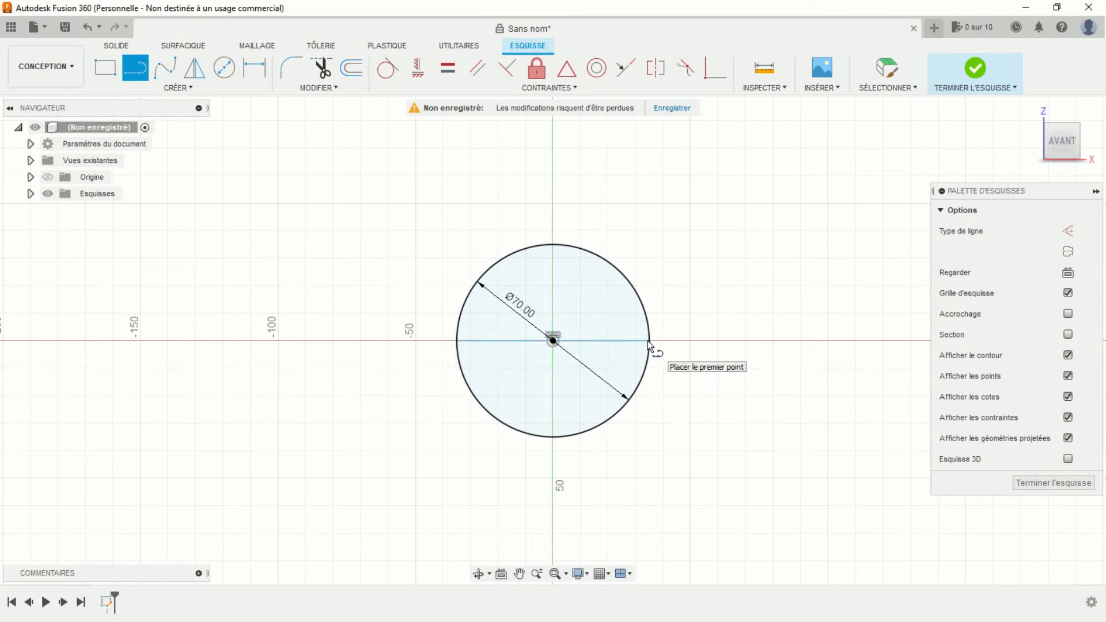
click(712, 72)
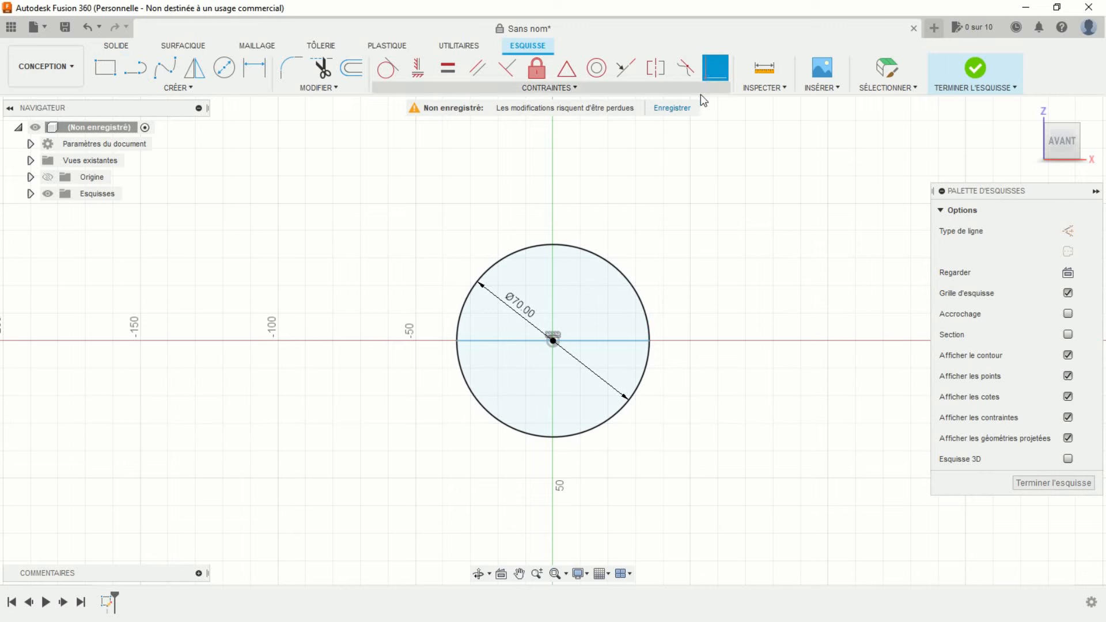
click(594, 341)
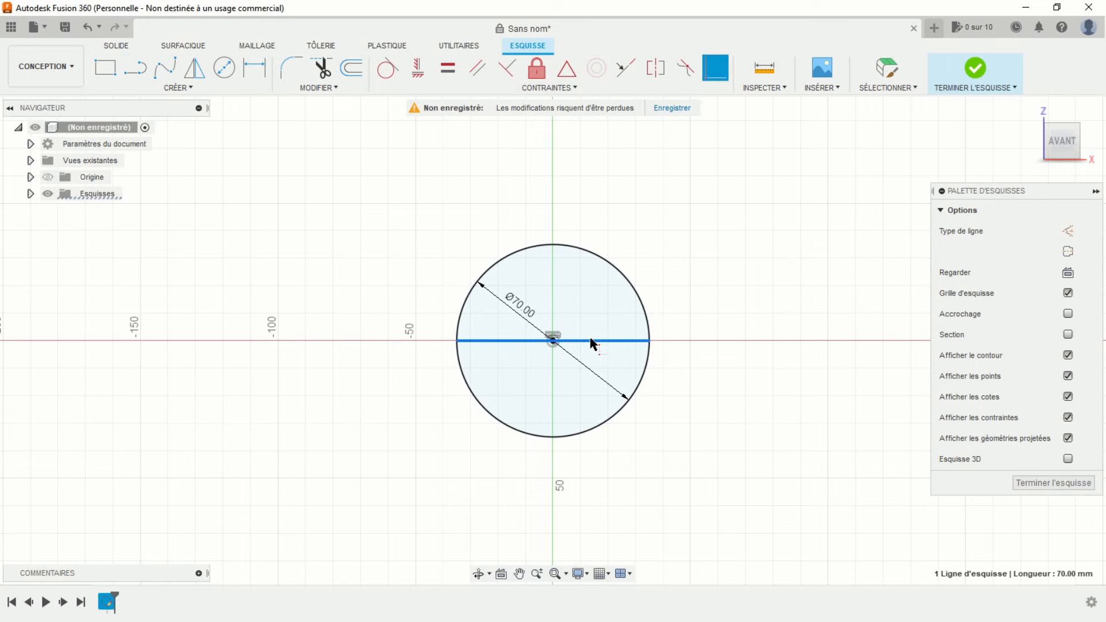
click(554, 342)
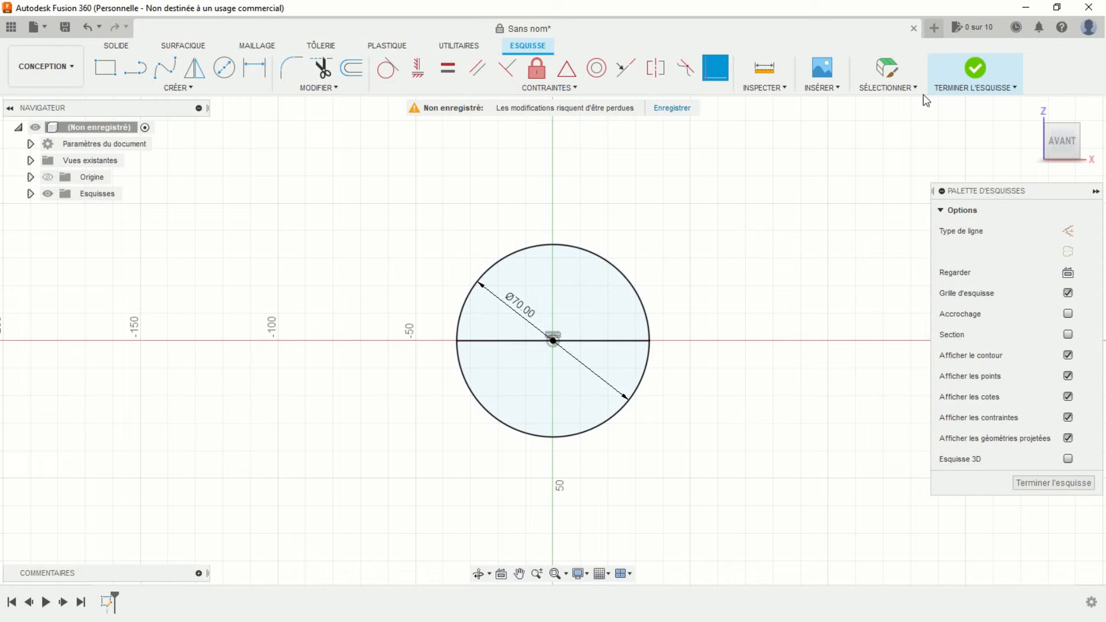
click(965, 72)
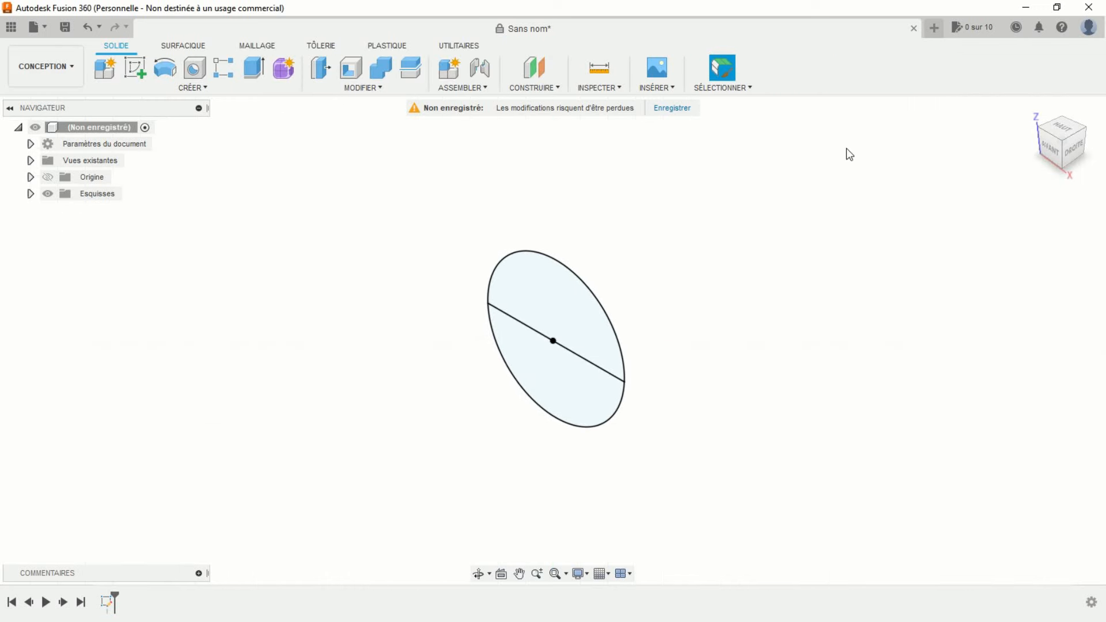
Extrude the upper half of the circle symmetrically as a new body, with a full-length distance of 58 mm.
click(254, 68)
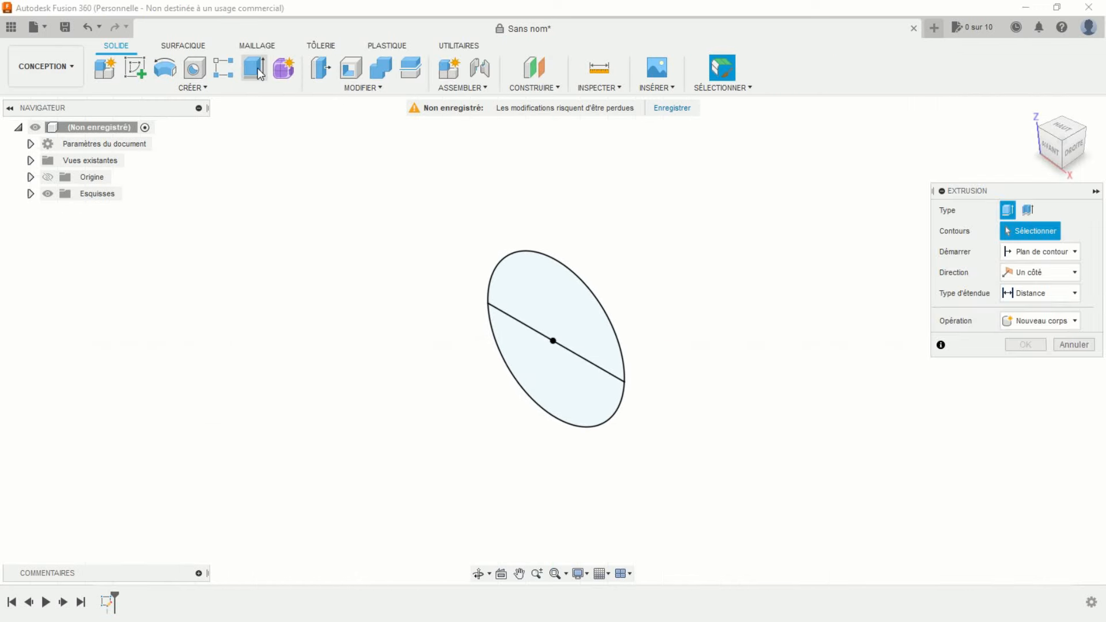
click(506, 279)
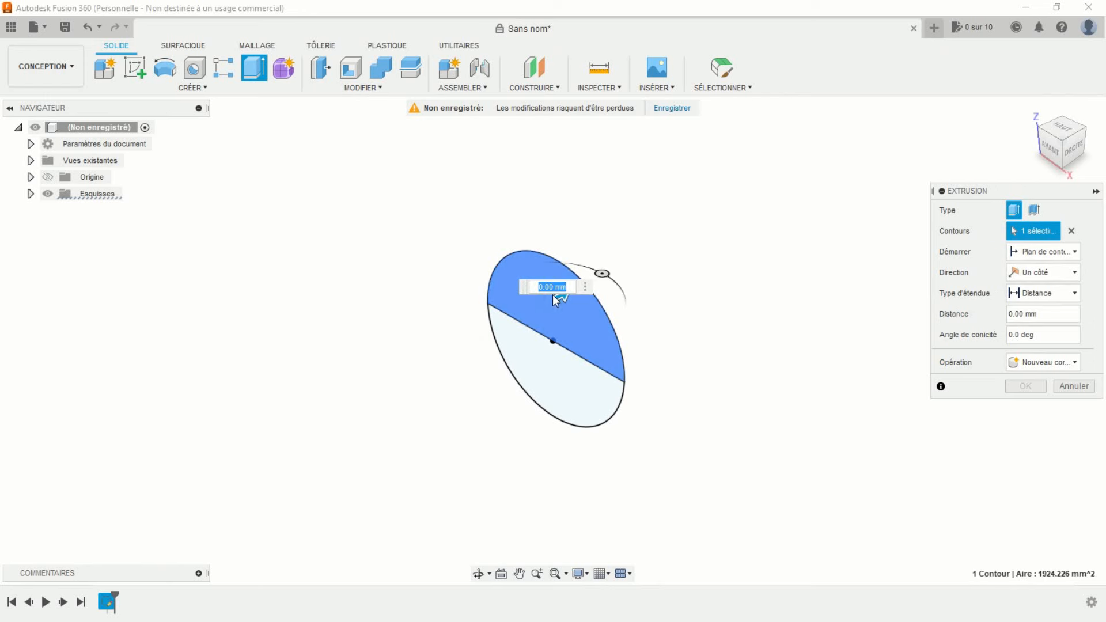
text(10)
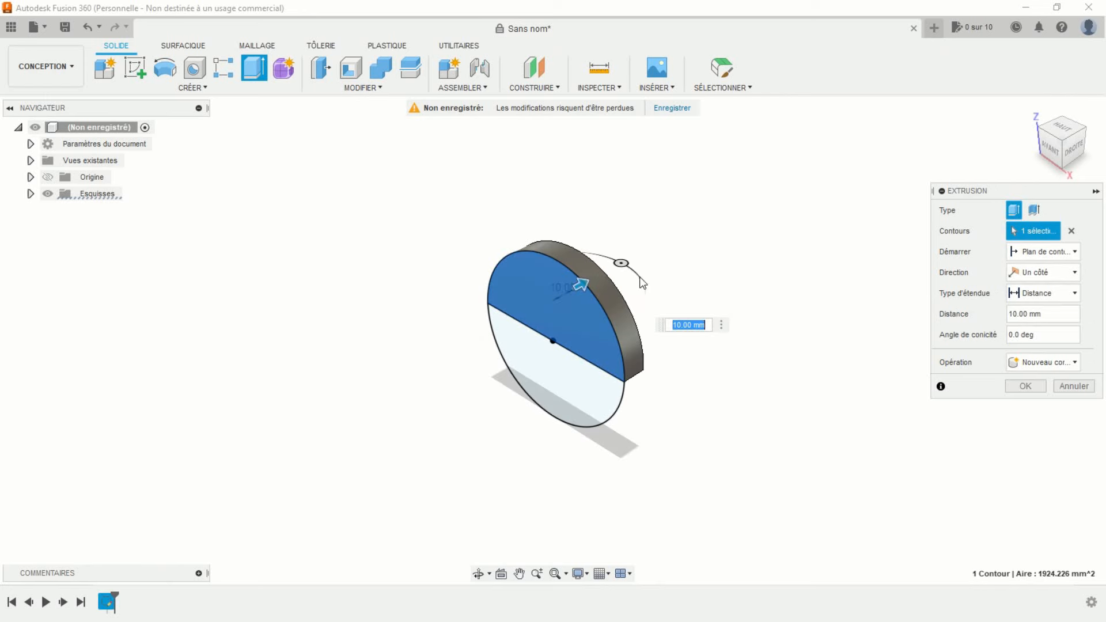
click(1047, 277)
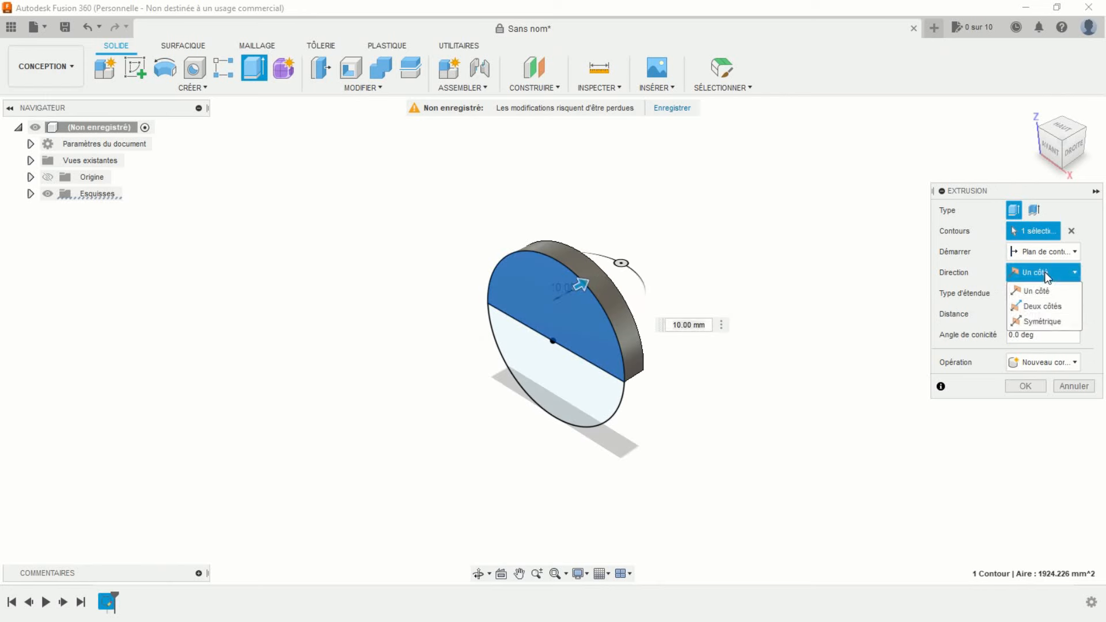
click(1042, 321)
click(1034, 314)
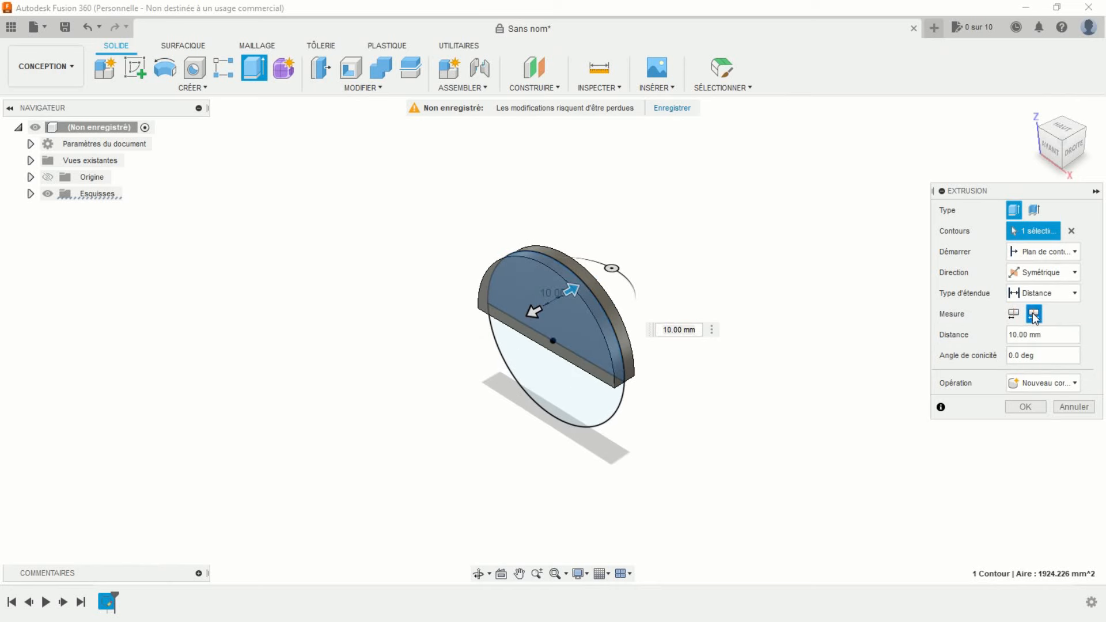
text(58)
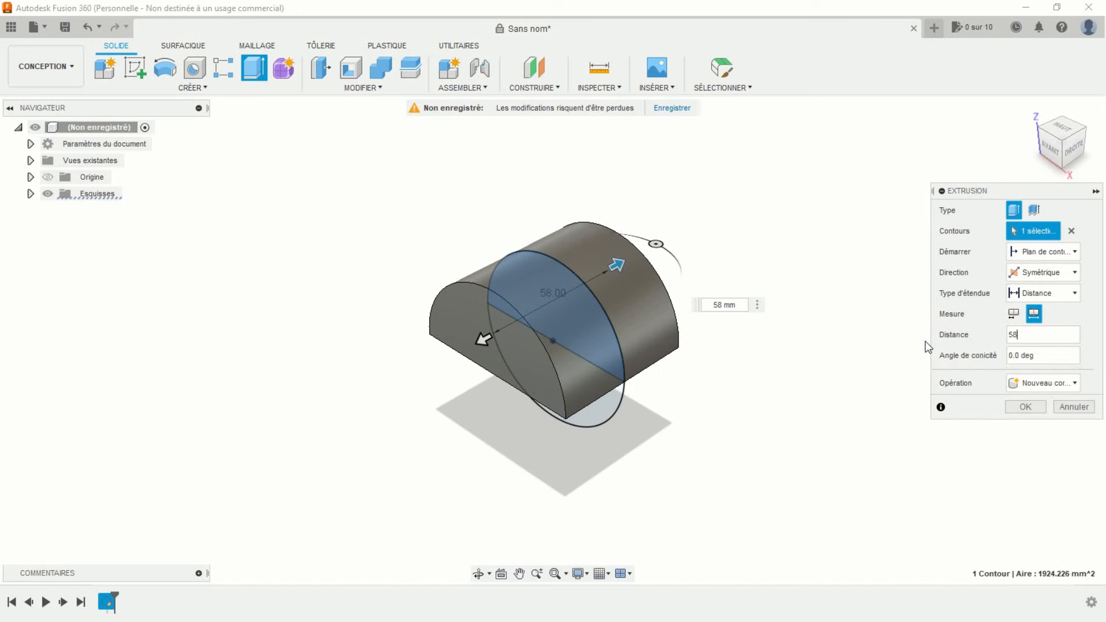
key(Return)
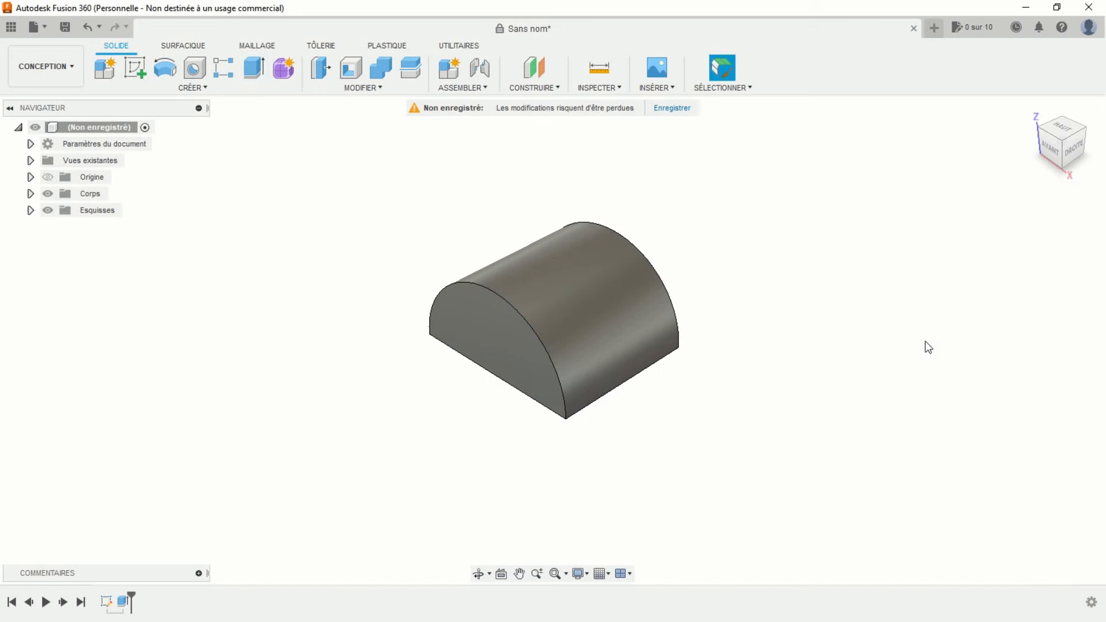
Sketch a 120 x 32 mm centre rectangle on the horizontal origin plane, centred on the origin, and finish the sketch.
click(143, 66)
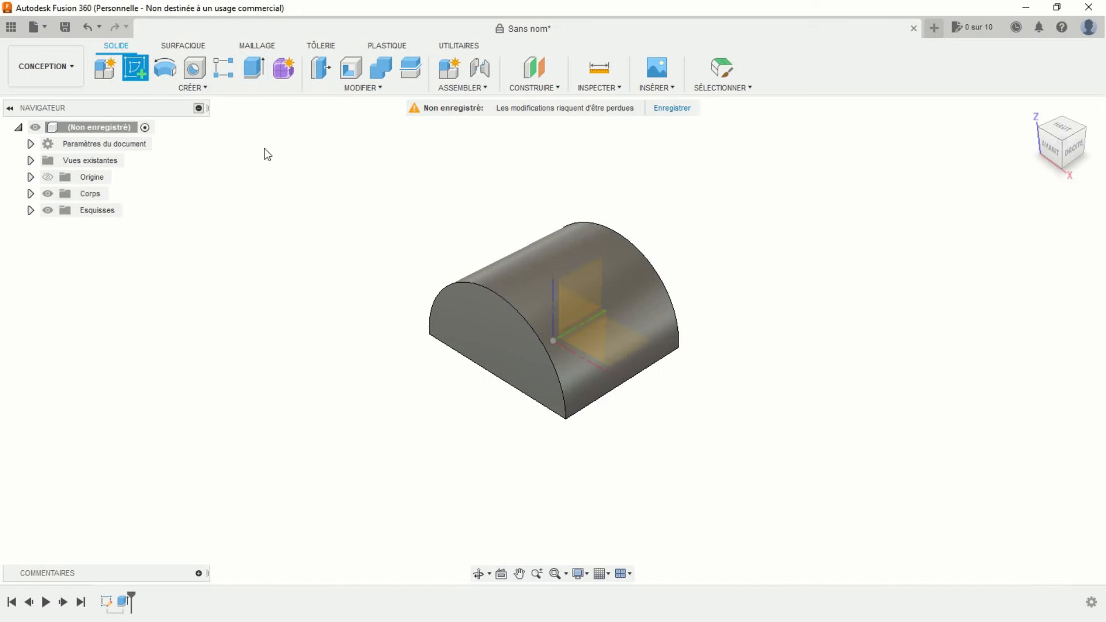
click(626, 351)
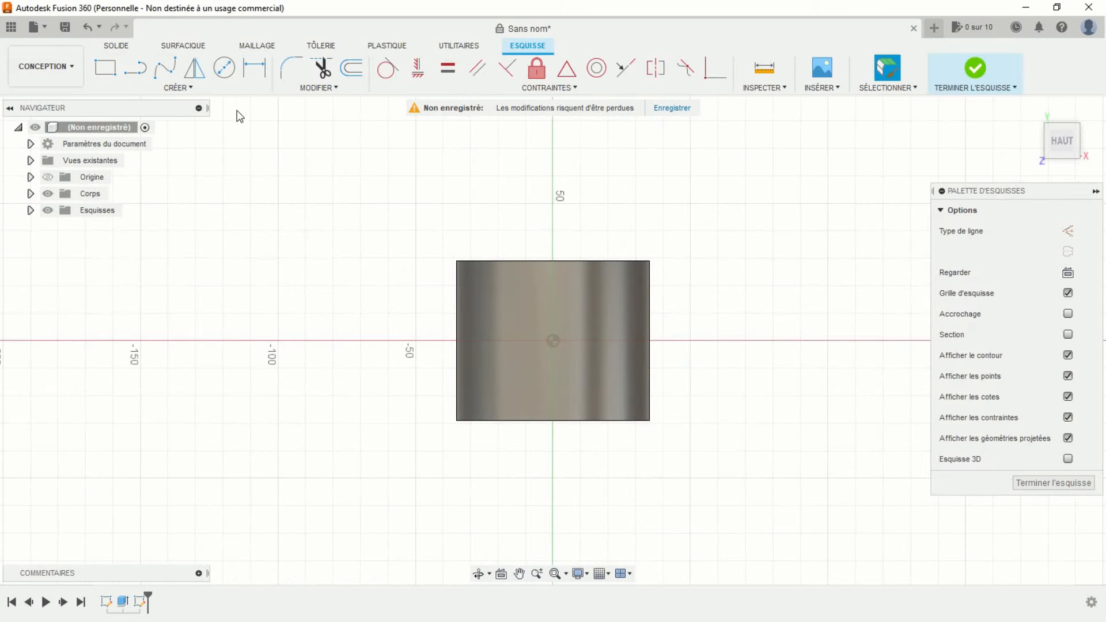
click(190, 88)
mouse_move(173, 116)
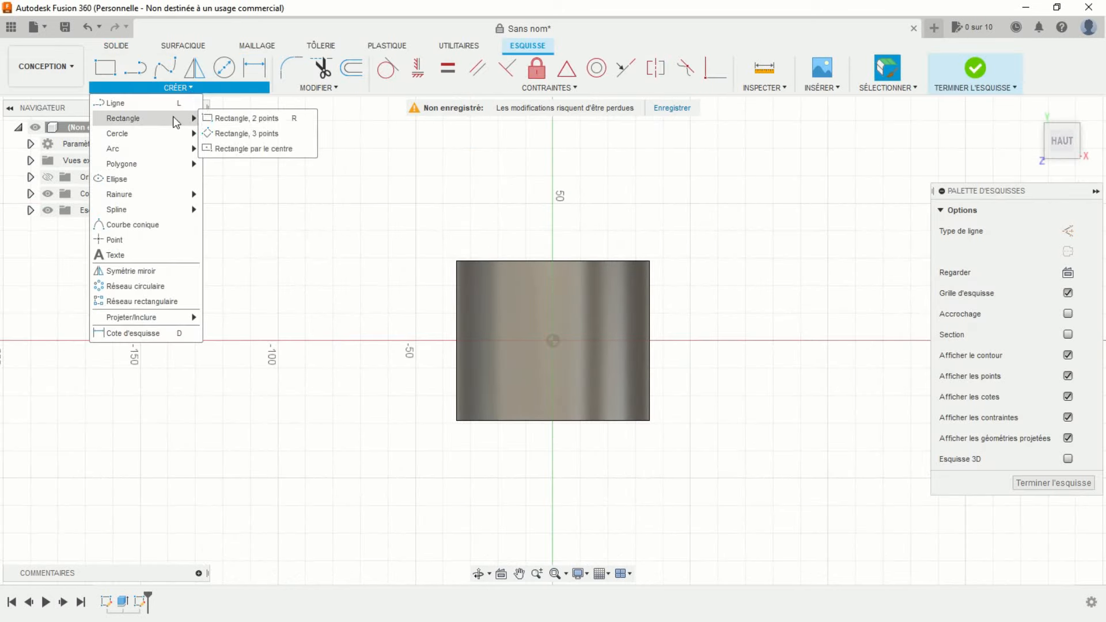
click(258, 145)
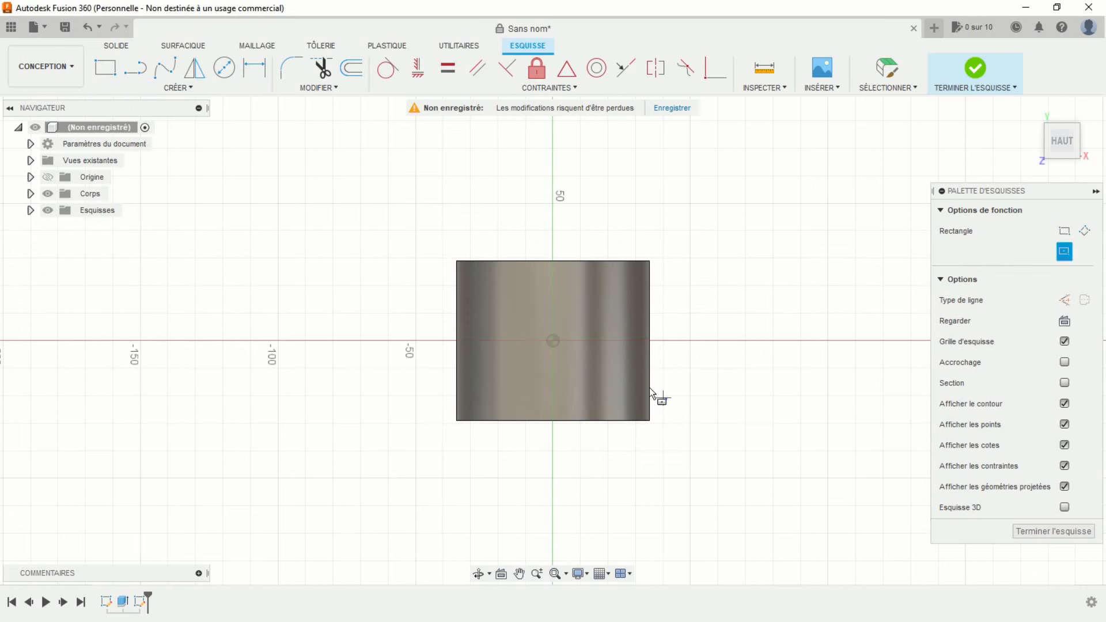
click(554, 339)
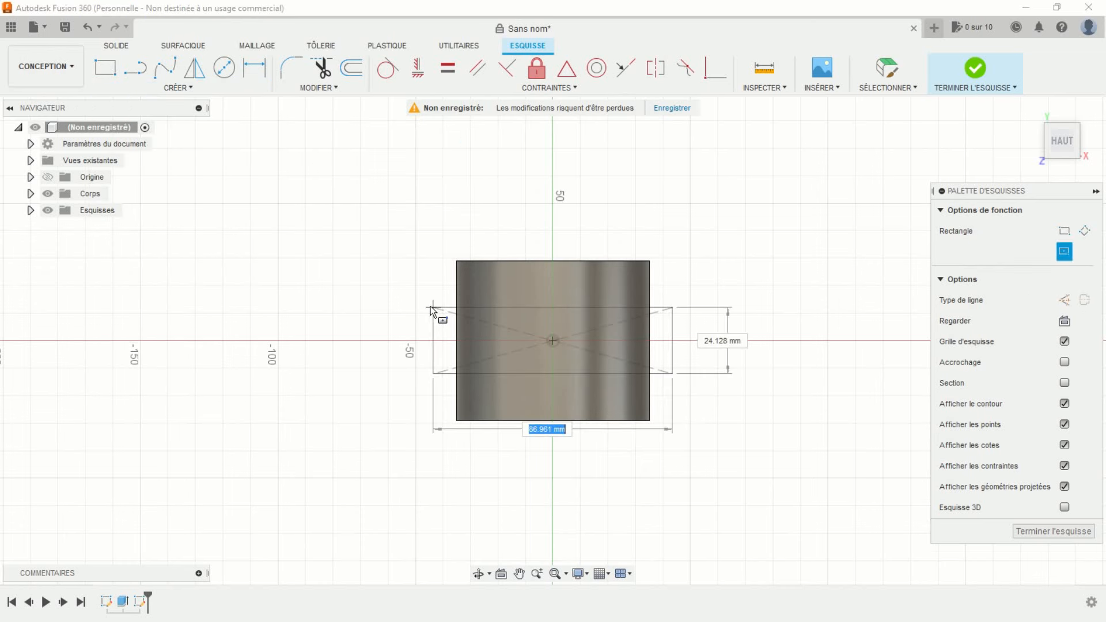
text(120)
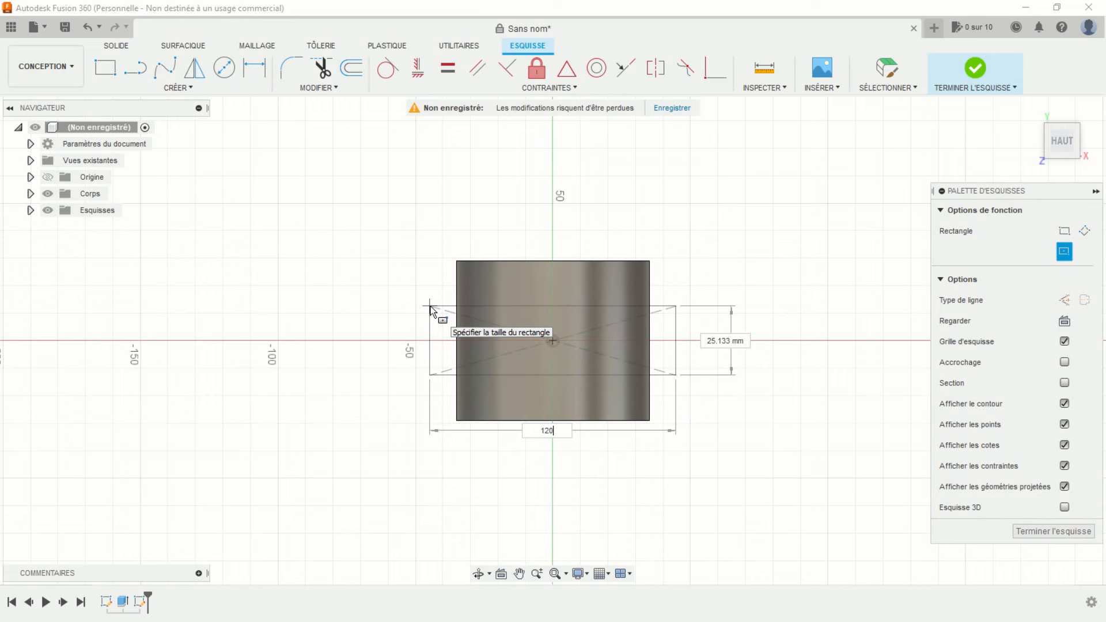
key(Tab)
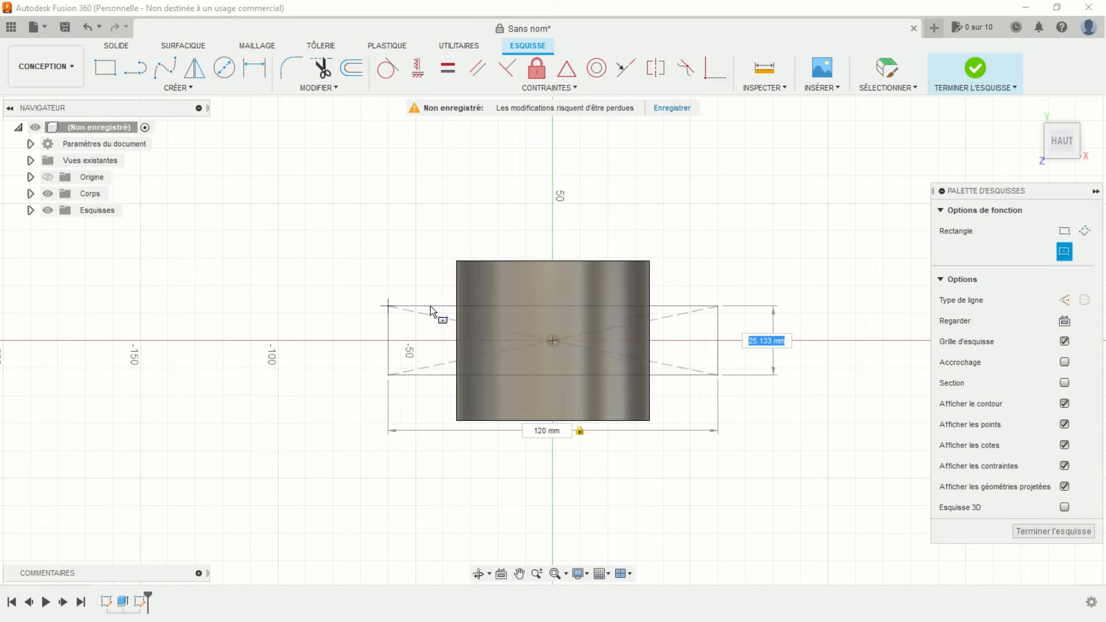
text(32)
key(Return)
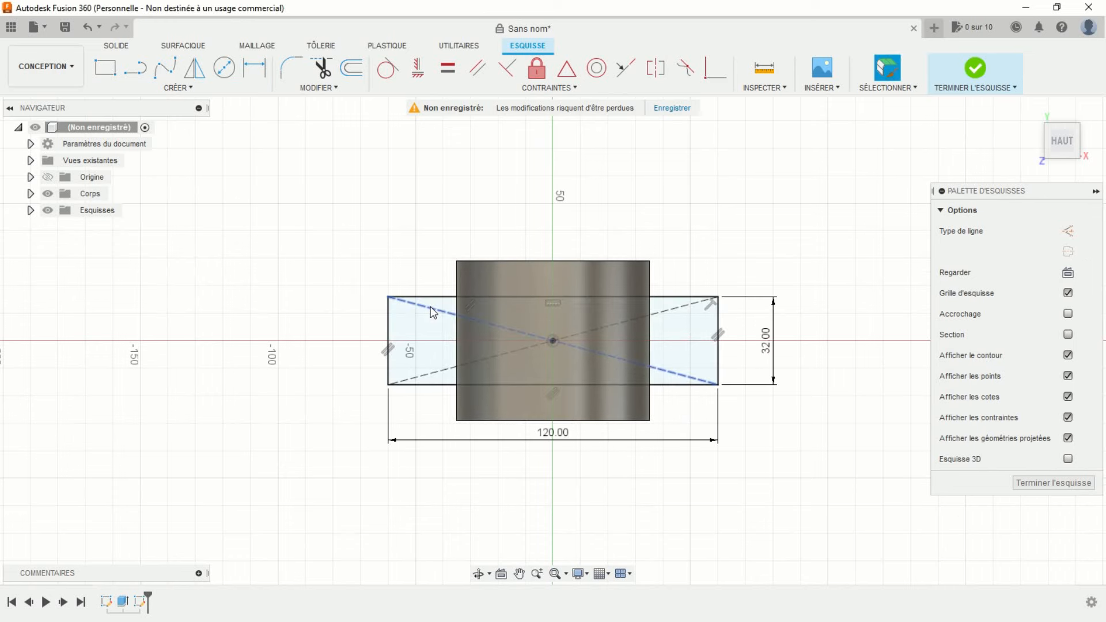
click(967, 71)
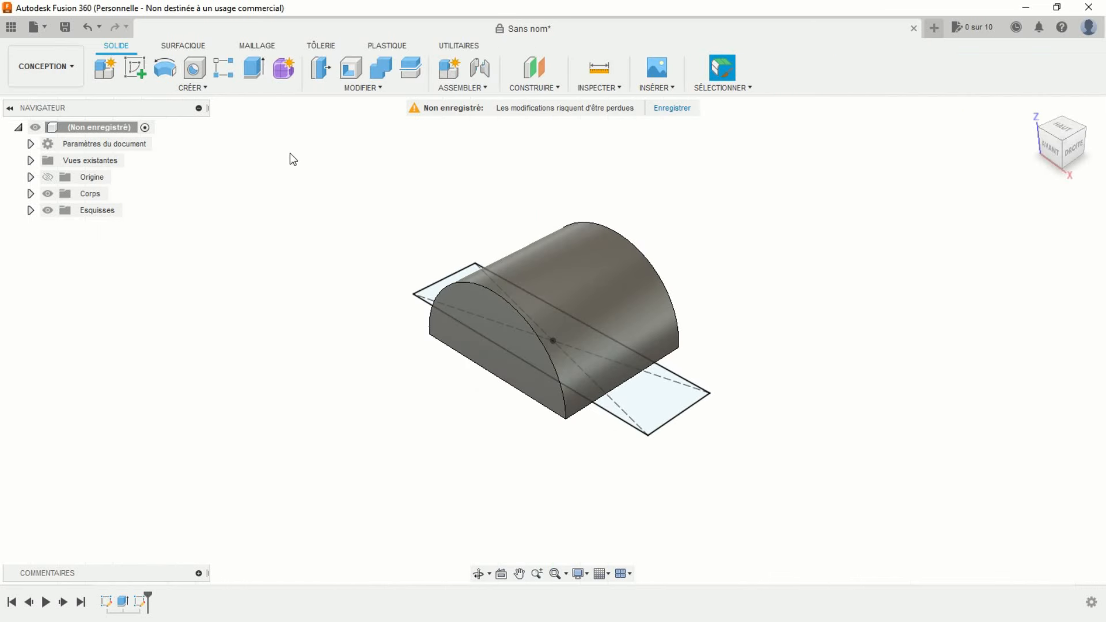
Extrude the 120 x 32 mm rectangle upward by 18 mm and join it to the half-cylinder body.
click(254, 68)
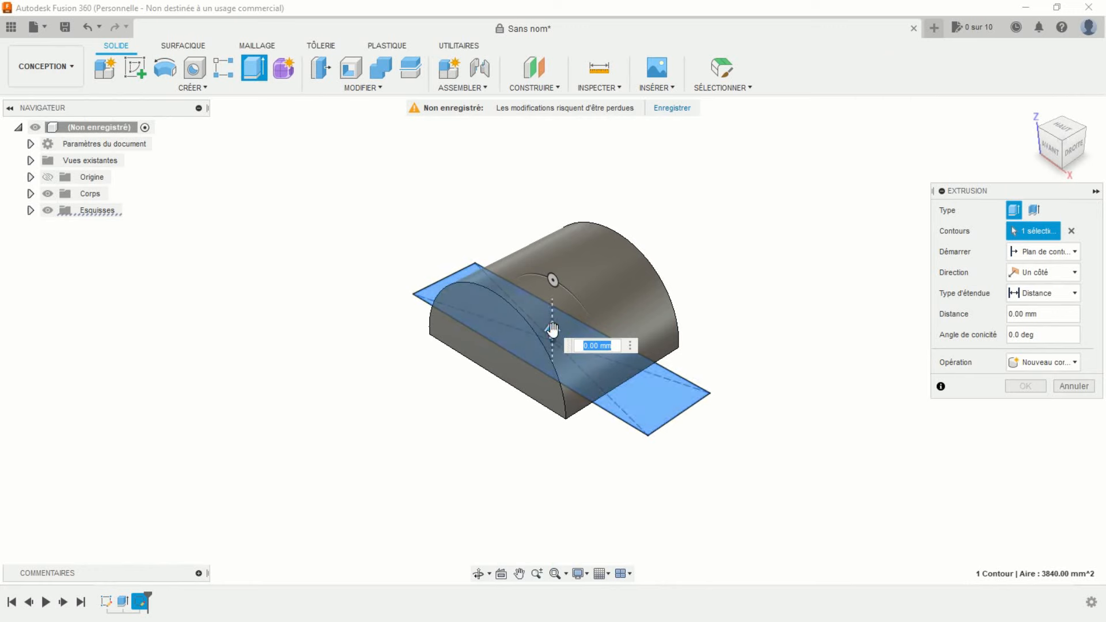
drag(553, 324, 553, 316)
text(18)
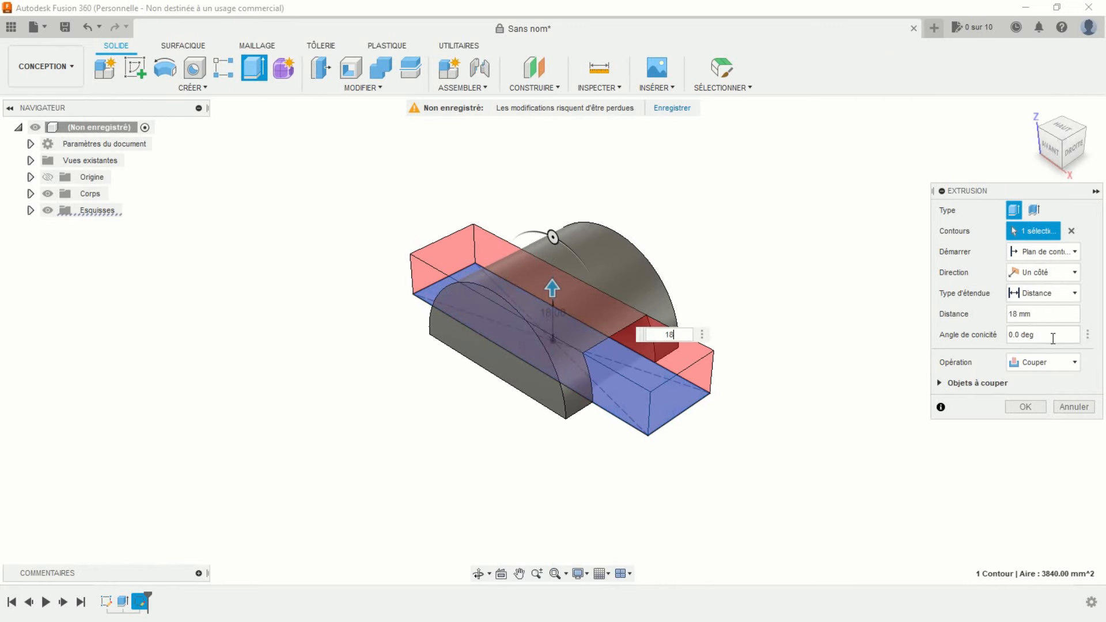
click(1050, 367)
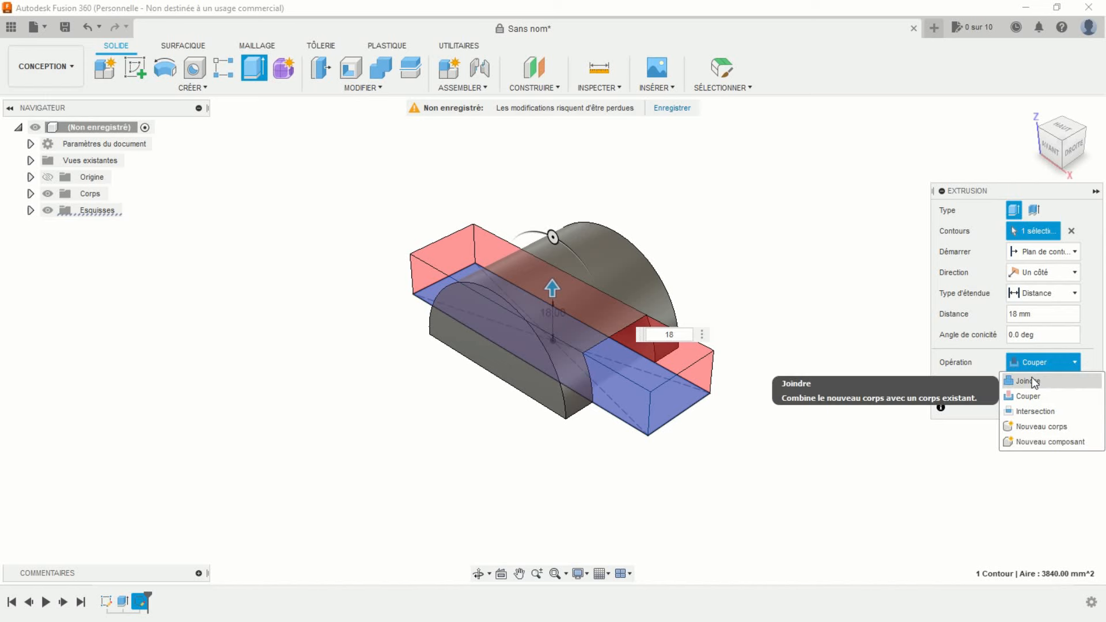
click(1034, 381)
click(1029, 385)
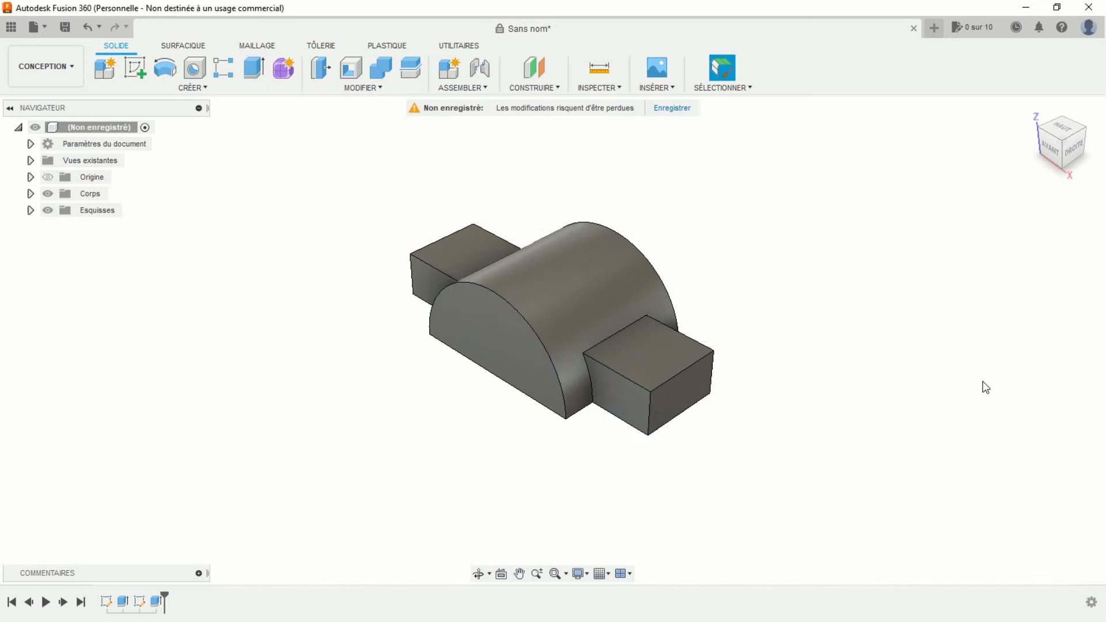
Fillet the four outer vertical edges of the two base lugs with a 10 mm radius.
click(376, 89)
click(344, 116)
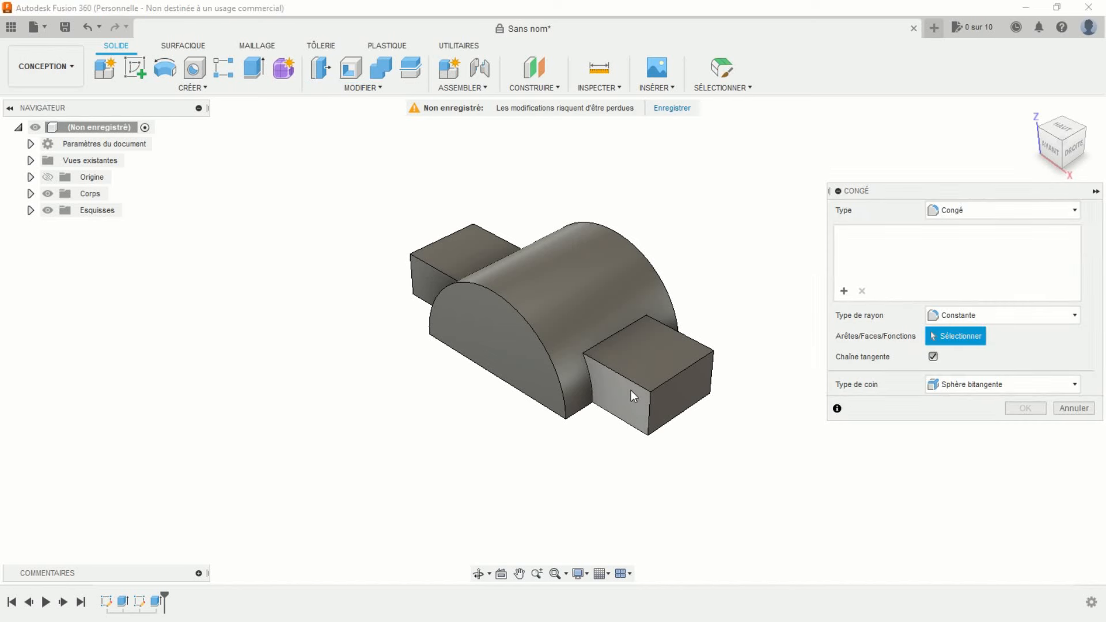
click(648, 413)
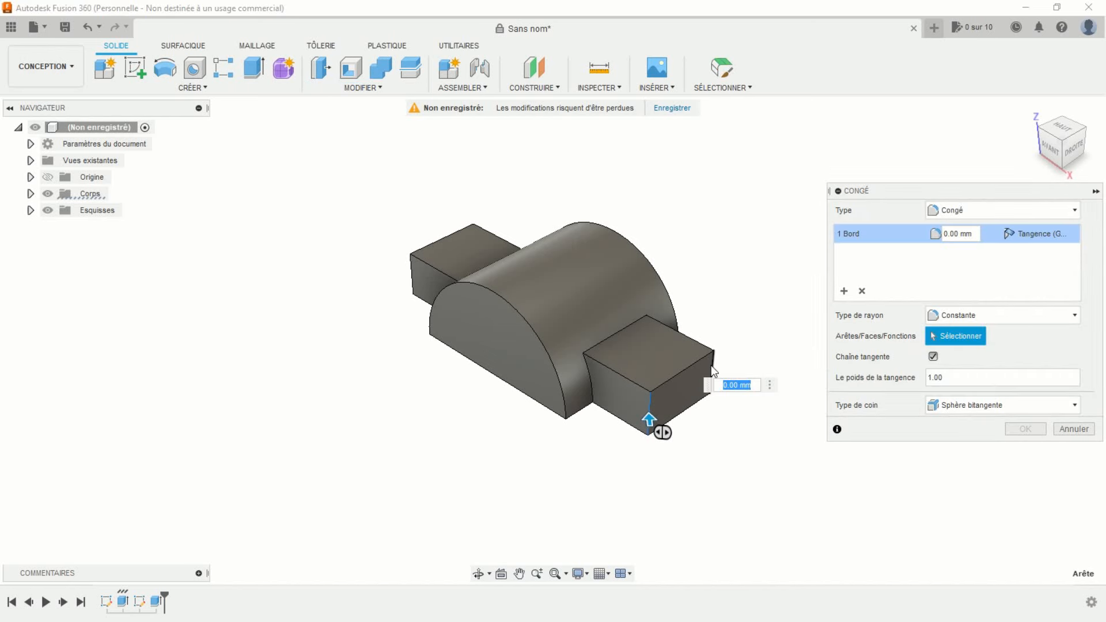
click(711, 365)
mouse_move(462, 434)
shift+middle_down()
mouse_move(452, 427)
mouse_move(513, 425)
mouse_move(472, 420)
shift+middle_up()
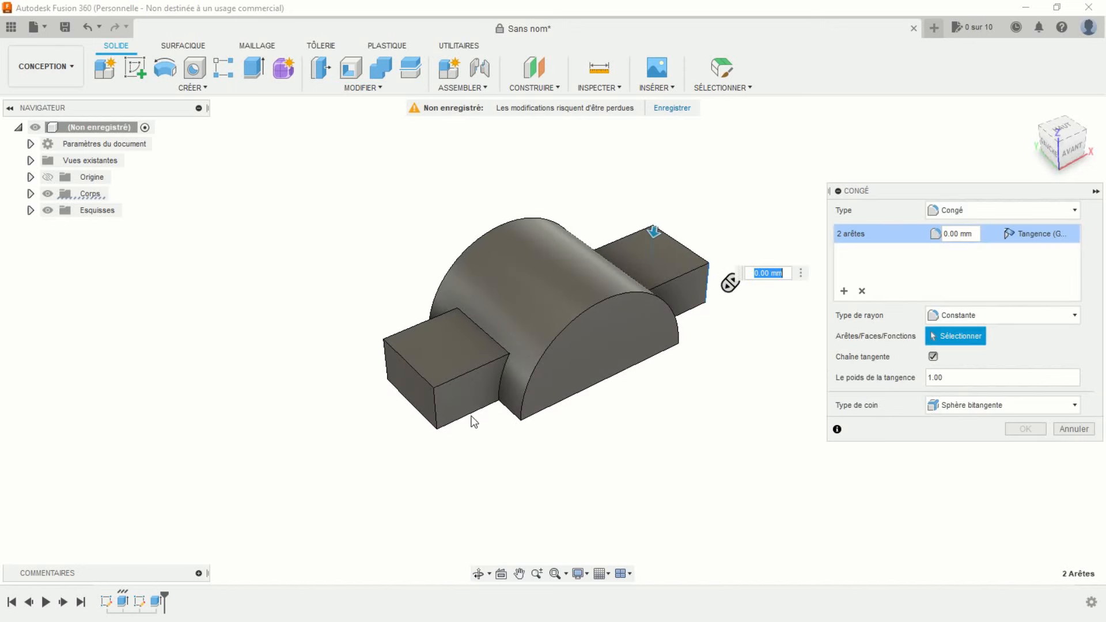
click(438, 409)
click(386, 361)
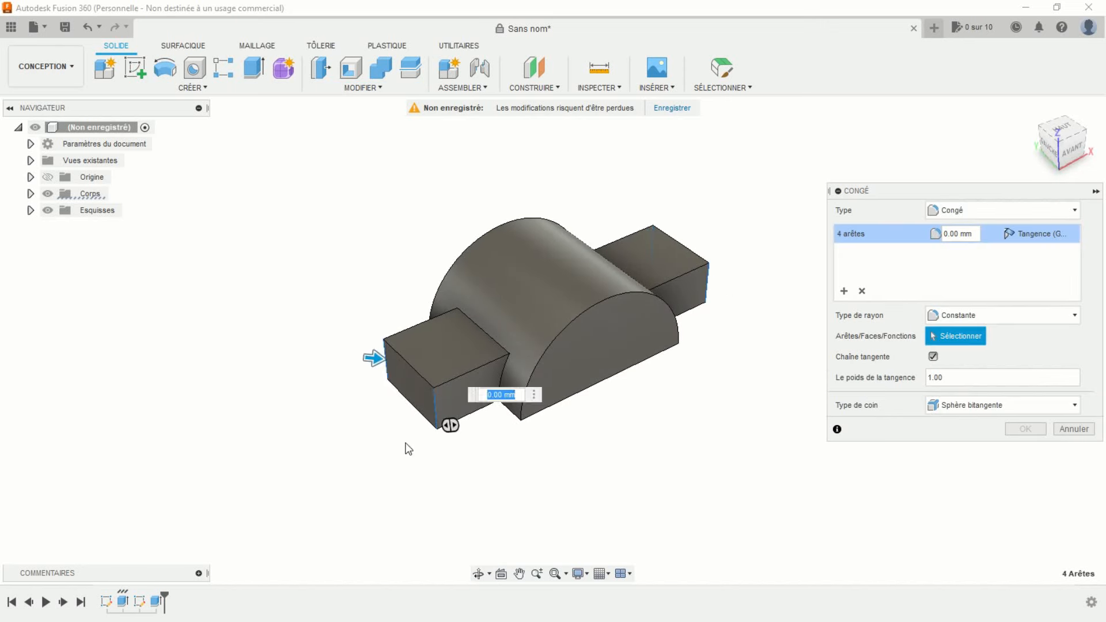
text(10)
key(Return)
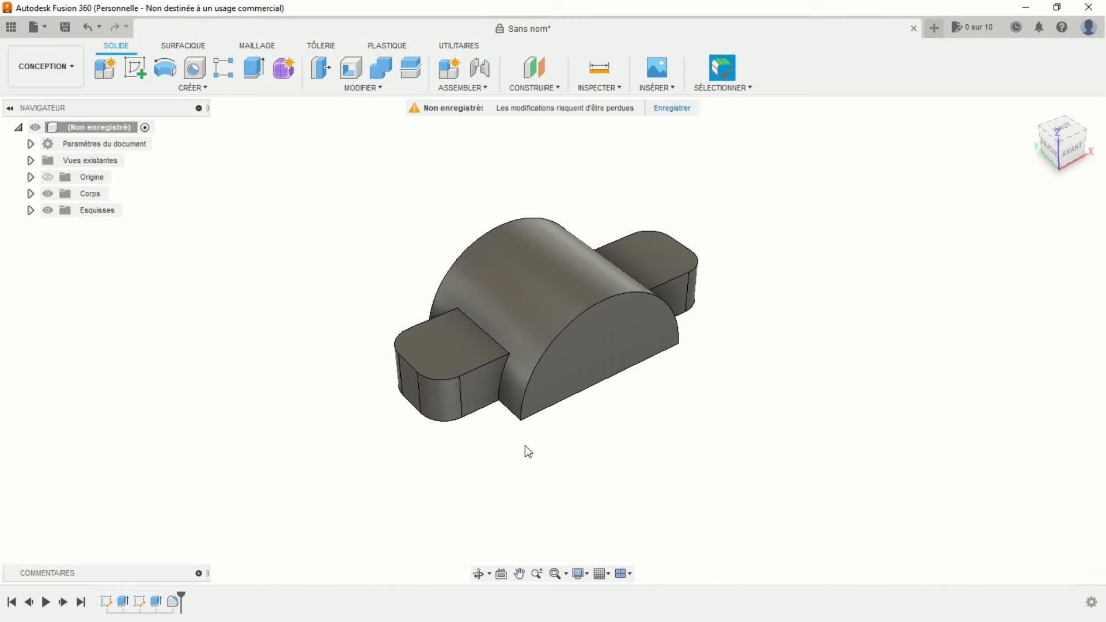
Start a sketch on the half-cylinder's flat front face and draw a 50 mm diameter circle centred on the origin.
click(134, 66)
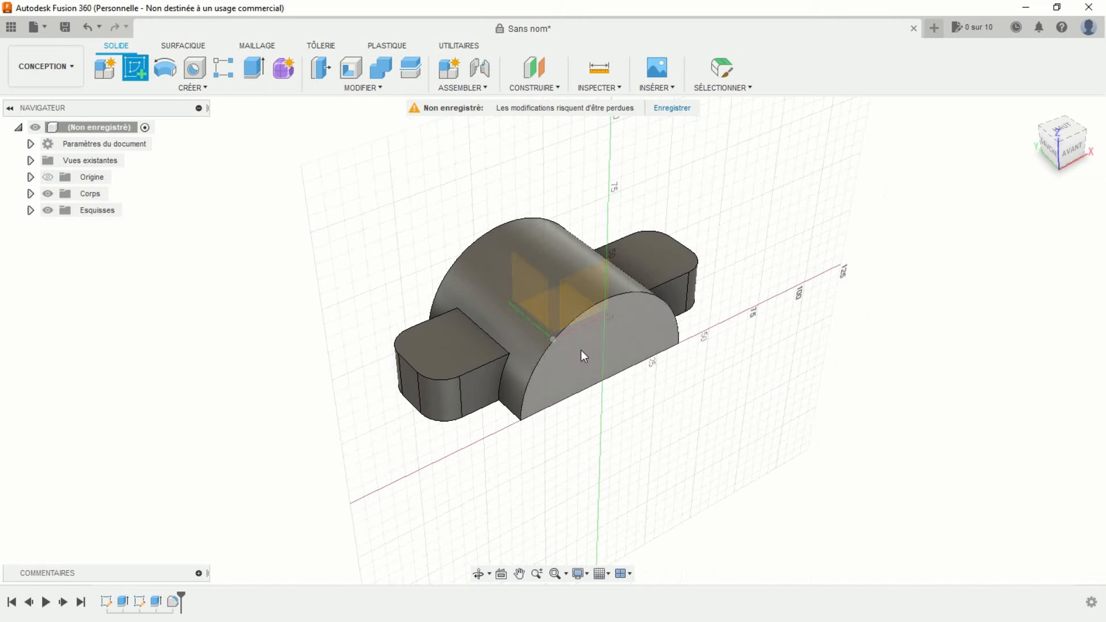
click(581, 351)
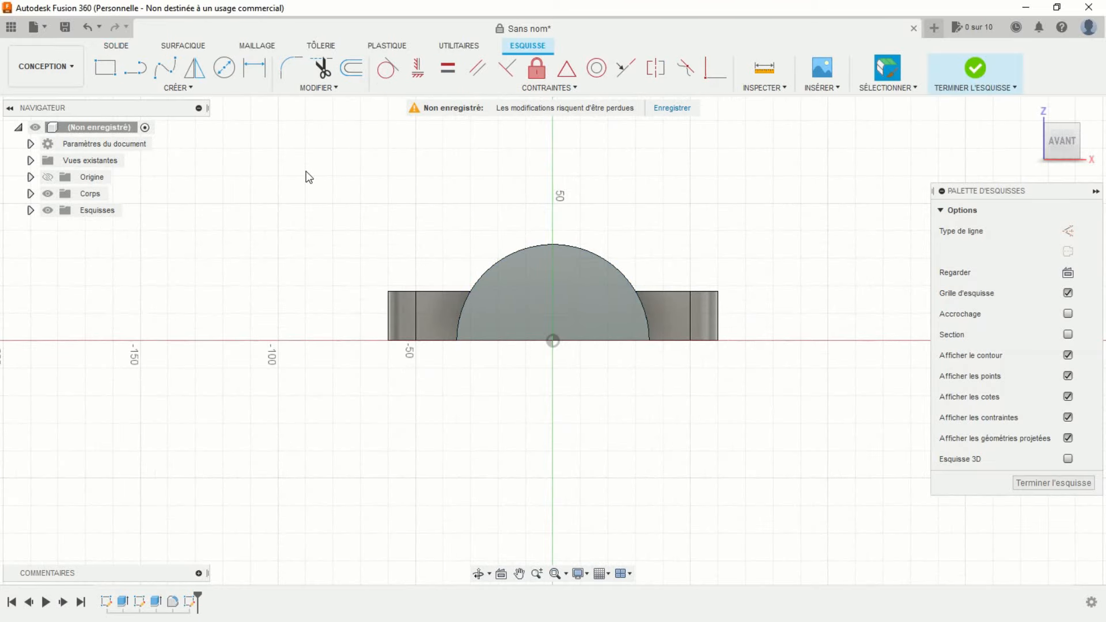
click(224, 67)
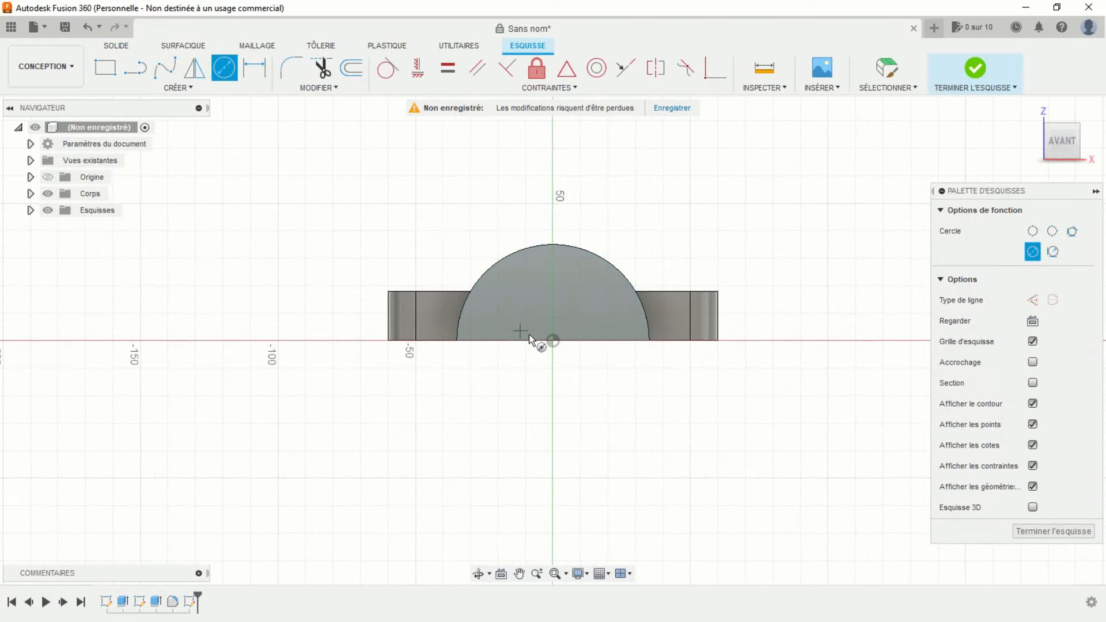
click(552, 341)
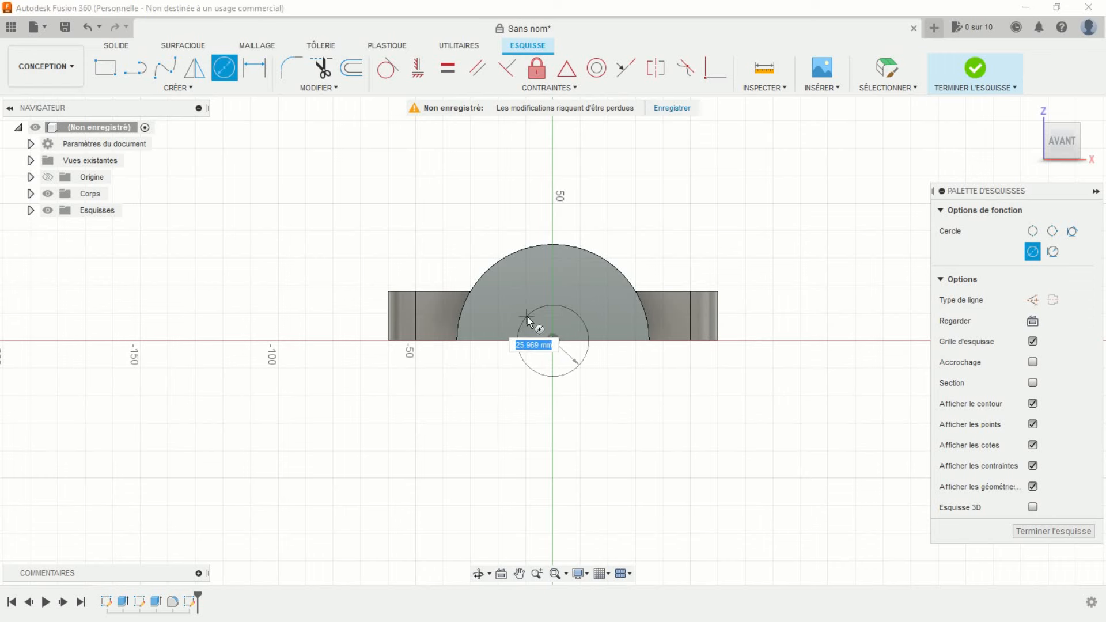
key(Return)
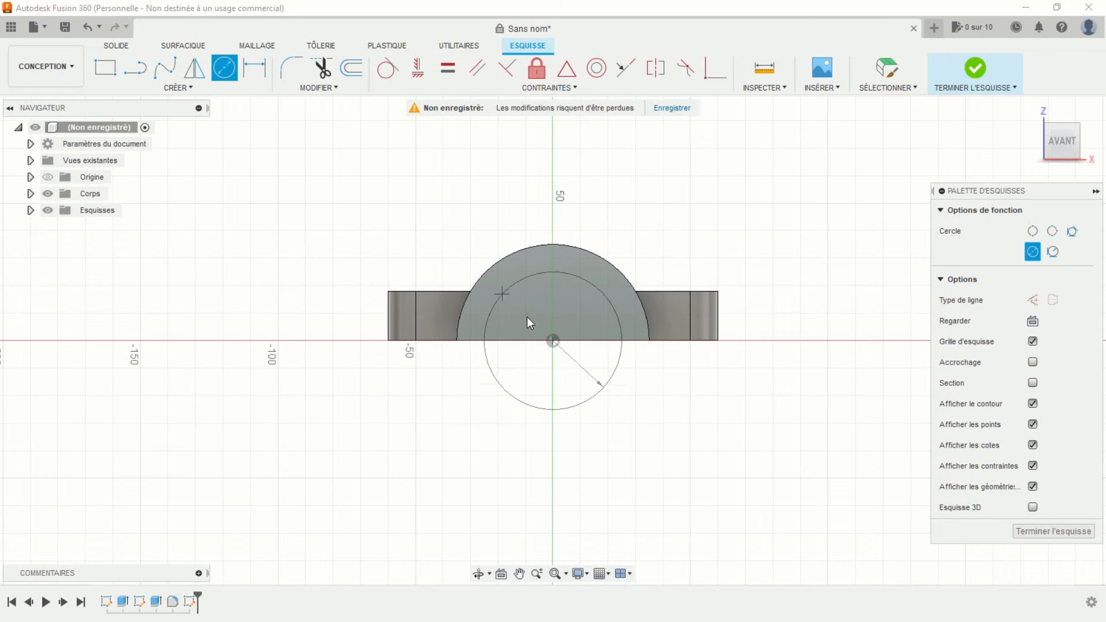
key(Escape)
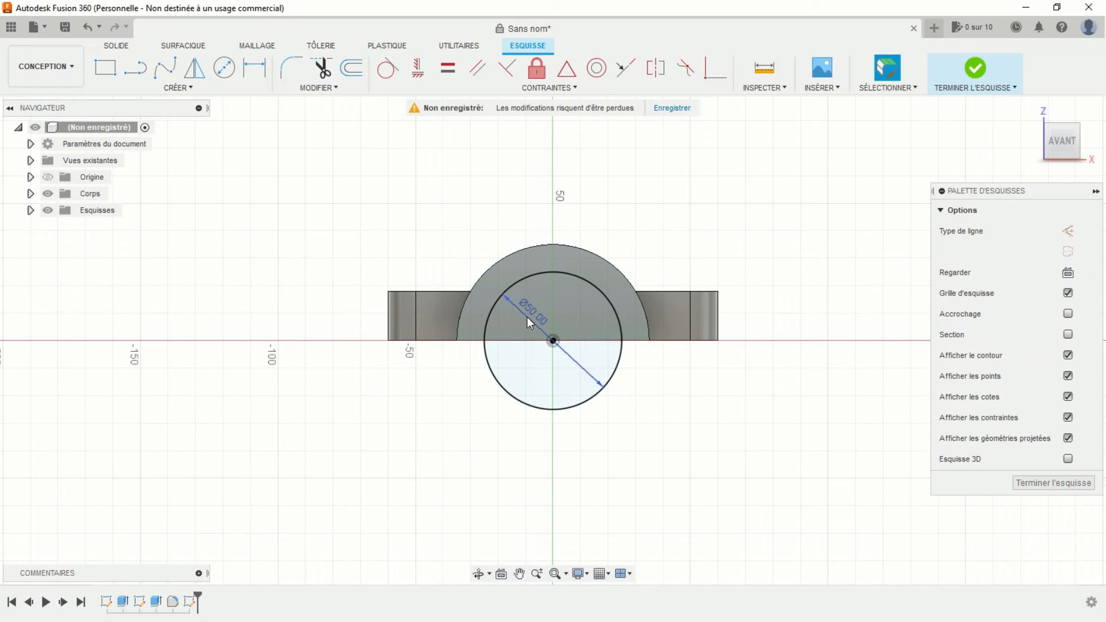
Draw a 58 x 4 mm two-point rectangle across the circle, just above the body's bottom edge.
click(109, 68)
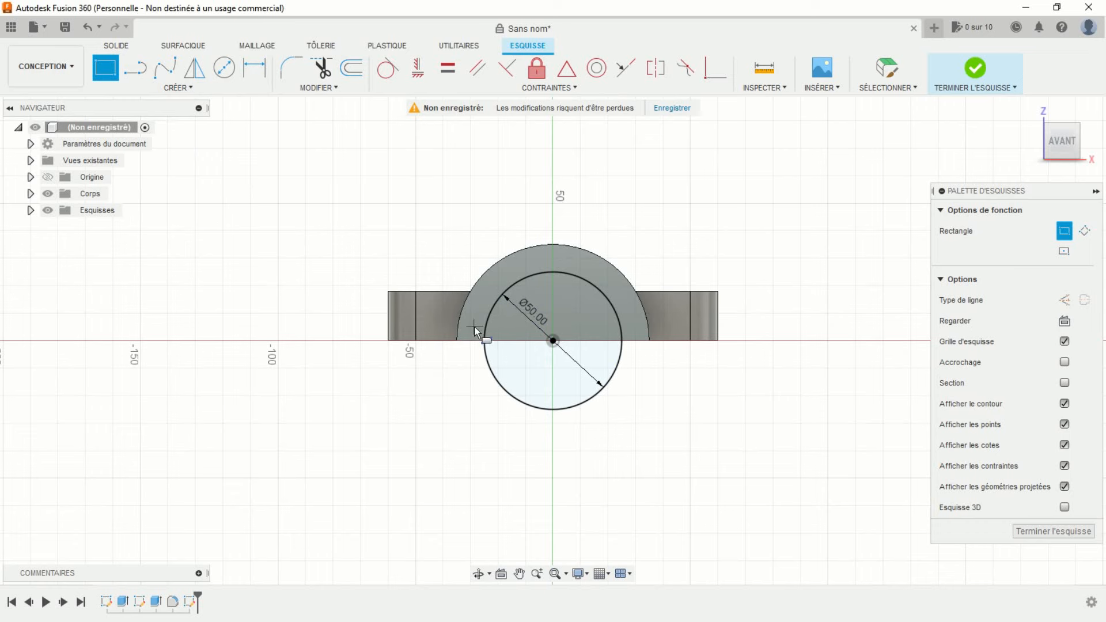
click(475, 327)
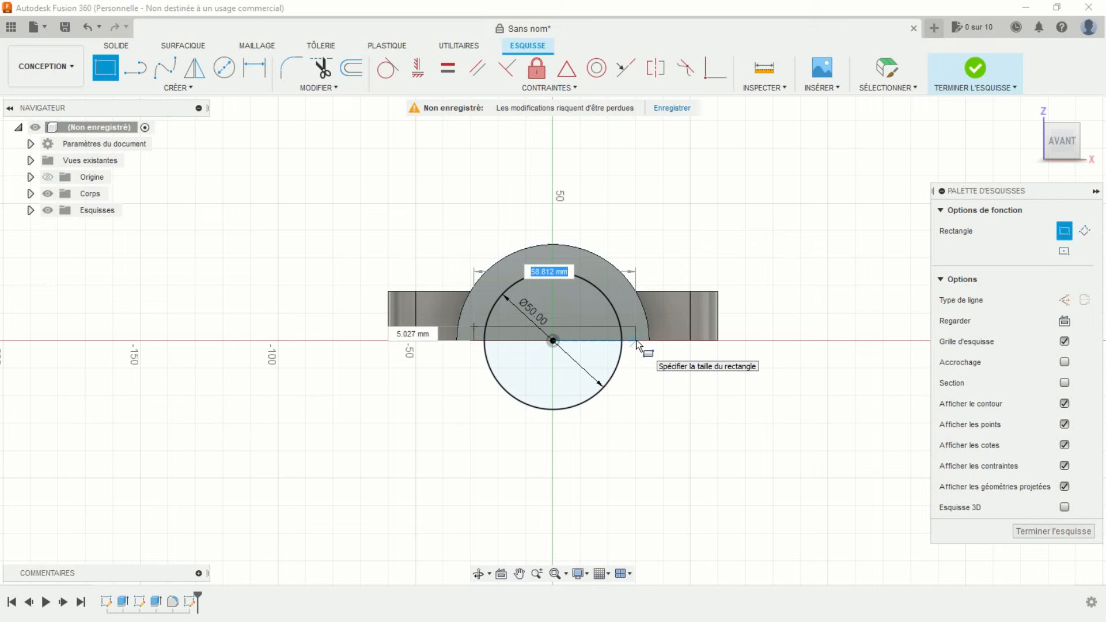
text(58)
key(Tab)
key(Tab)
text(4)
key(Return)
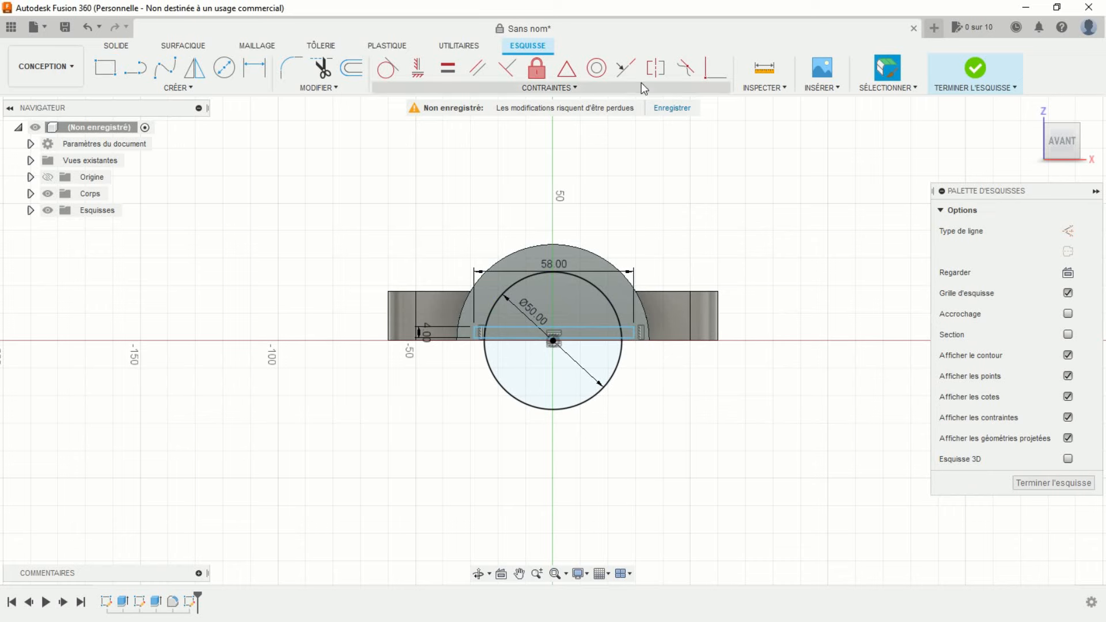
Show the origin geometry and make the rectangle's two short sides symmetric about the vertical Z axis.
click(653, 71)
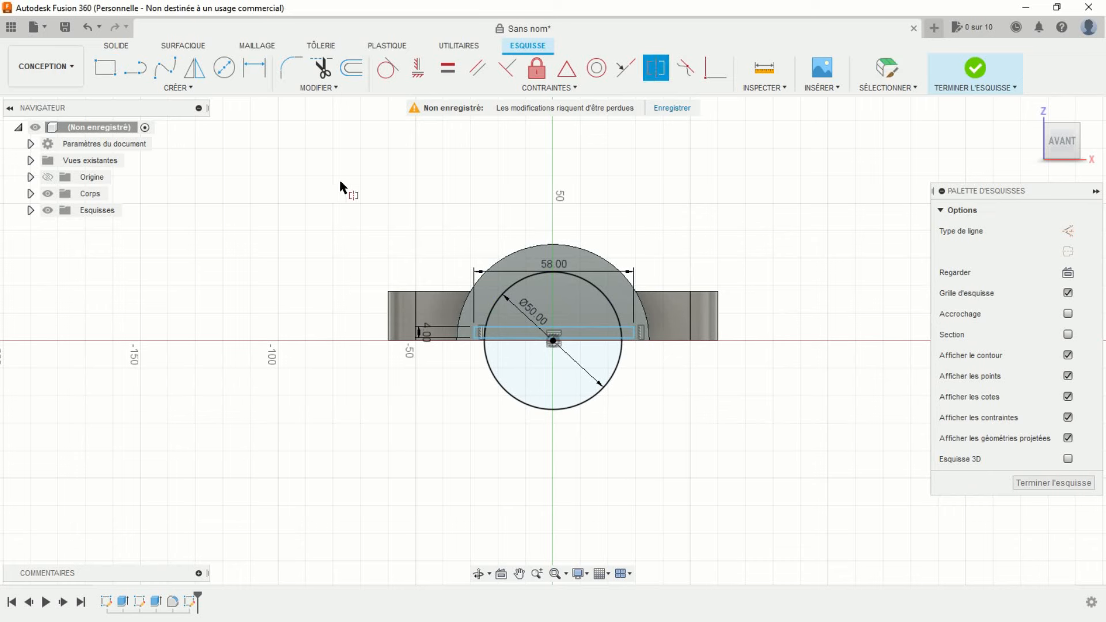
click(47, 178)
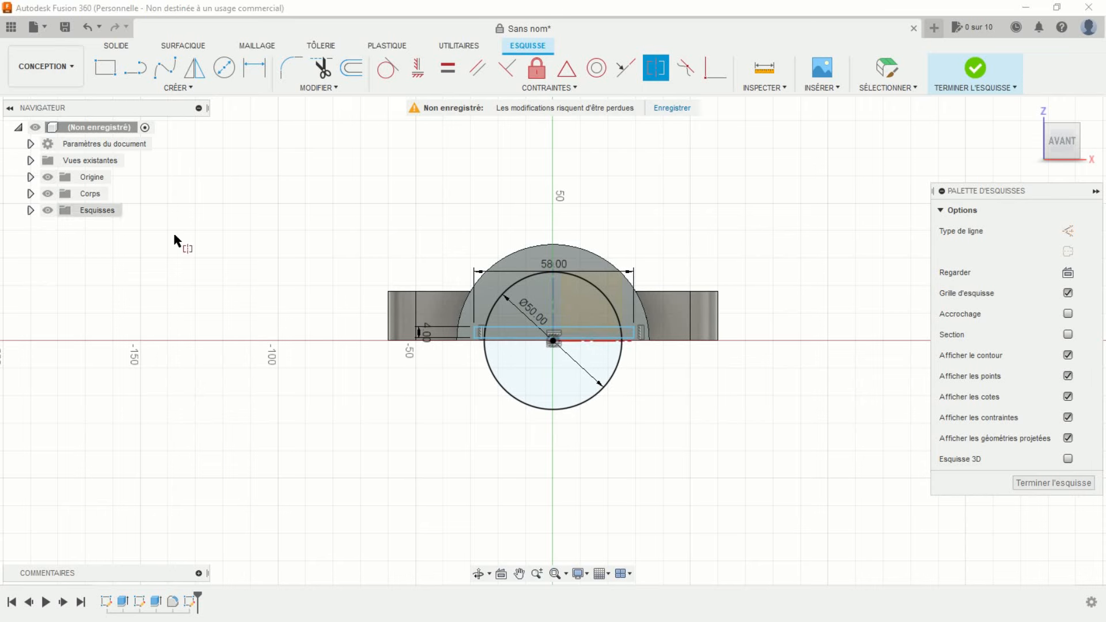
scroll(634, 337, up, 2)
click(636, 336)
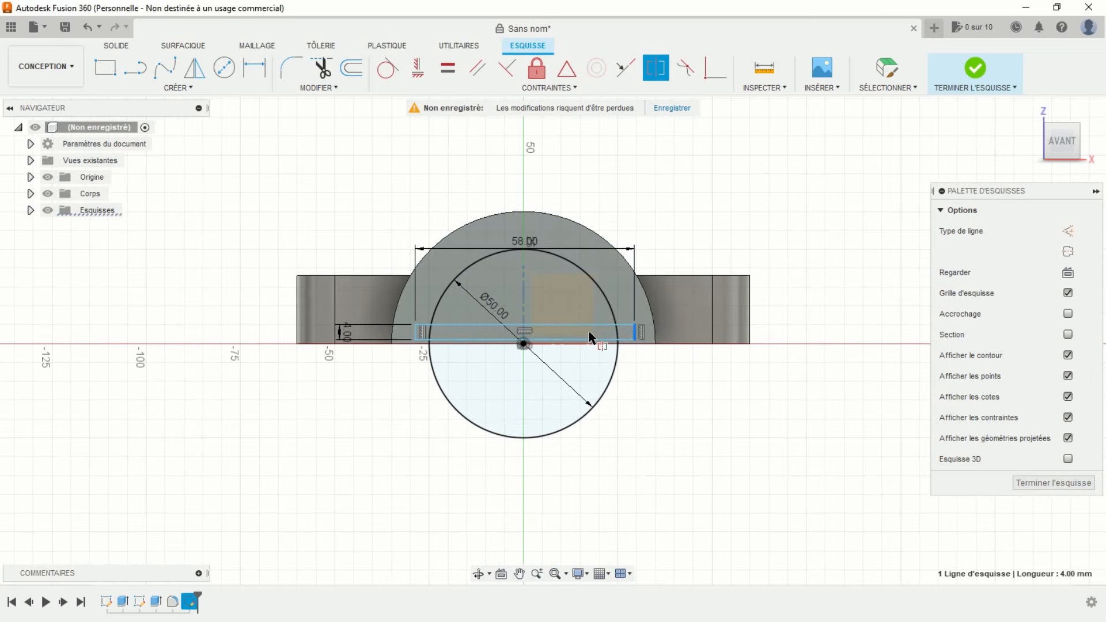
shift+click(416, 334)
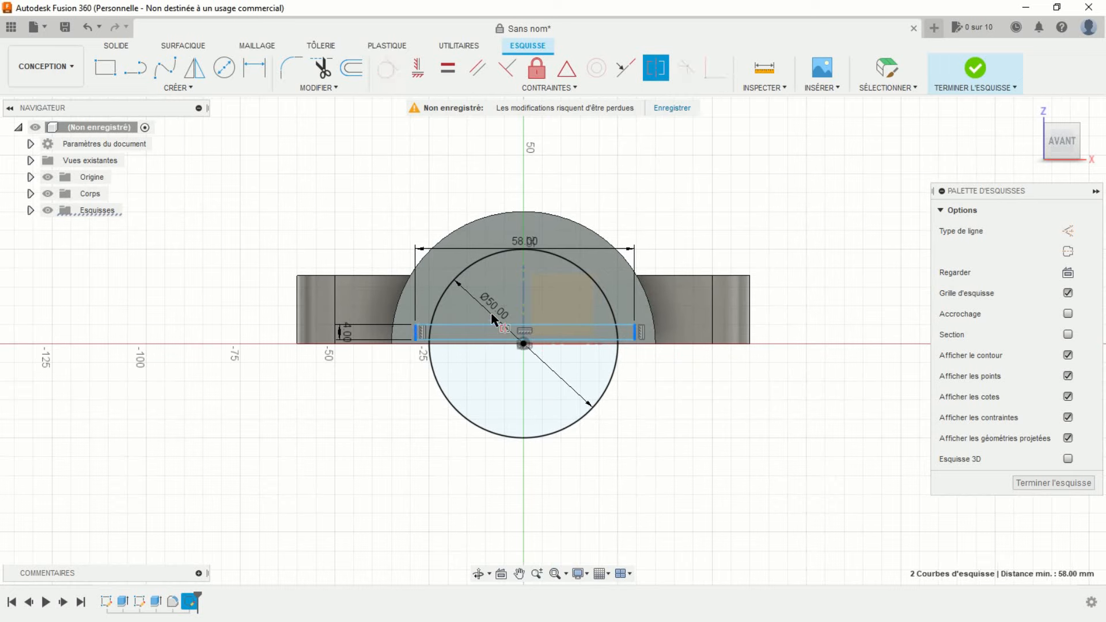
click(525, 299)
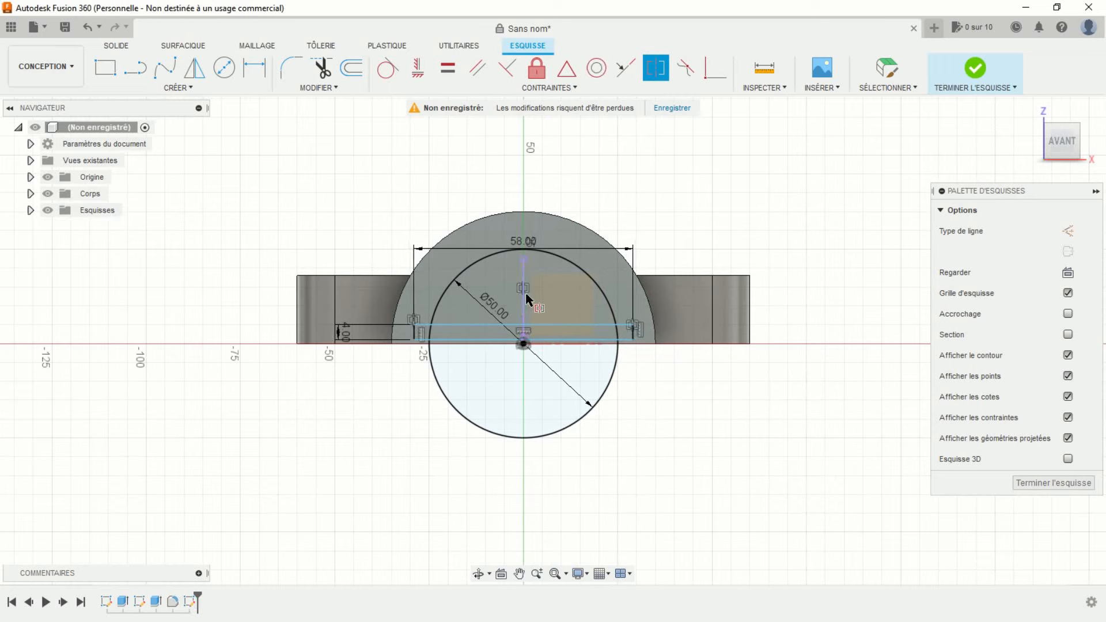
Constrain the rectangle's bottom line coincident with the circle's centre point and finish the sketch.
click(712, 72)
click(545, 341)
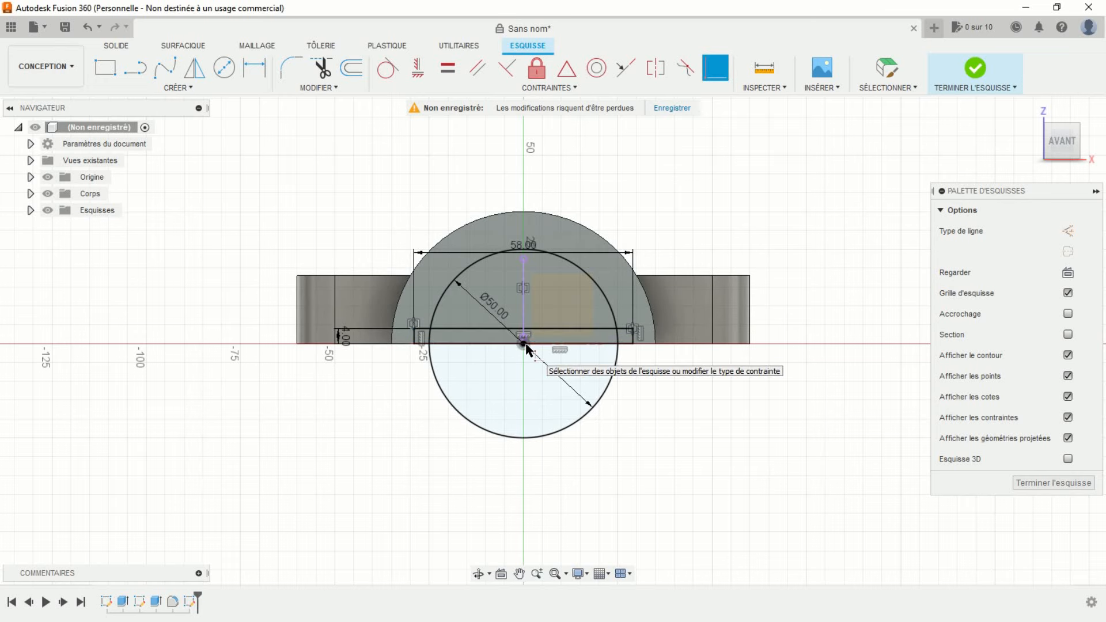
click(974, 70)
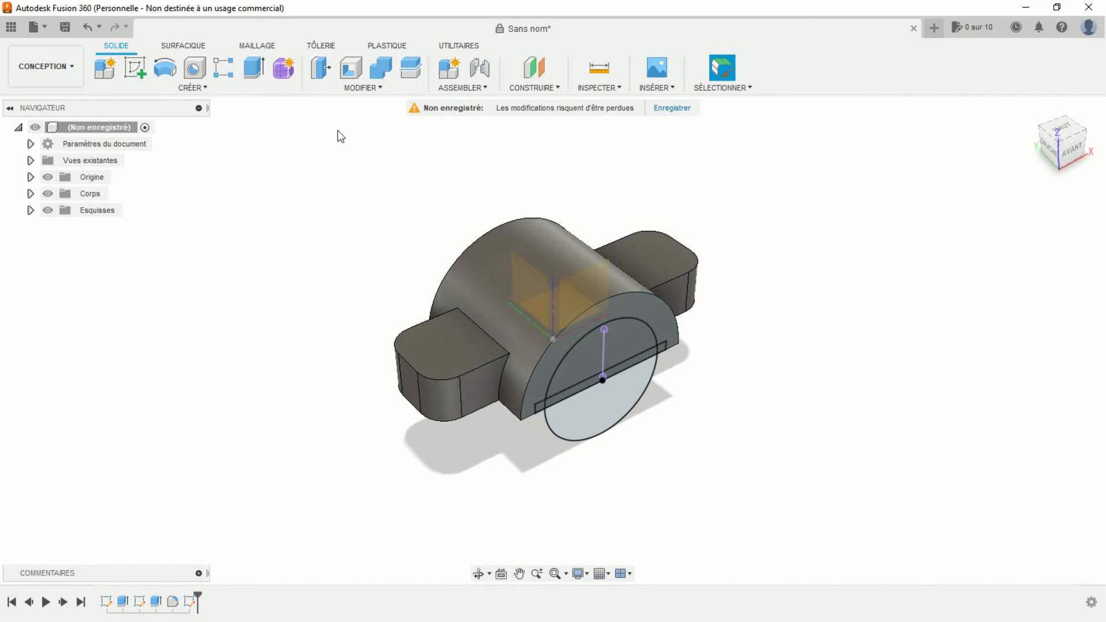
Cut the circle's upper half and the whole 58 x 4 mm rectangle through the body with a -90 mm extrusion.
click(253, 68)
click(575, 366)
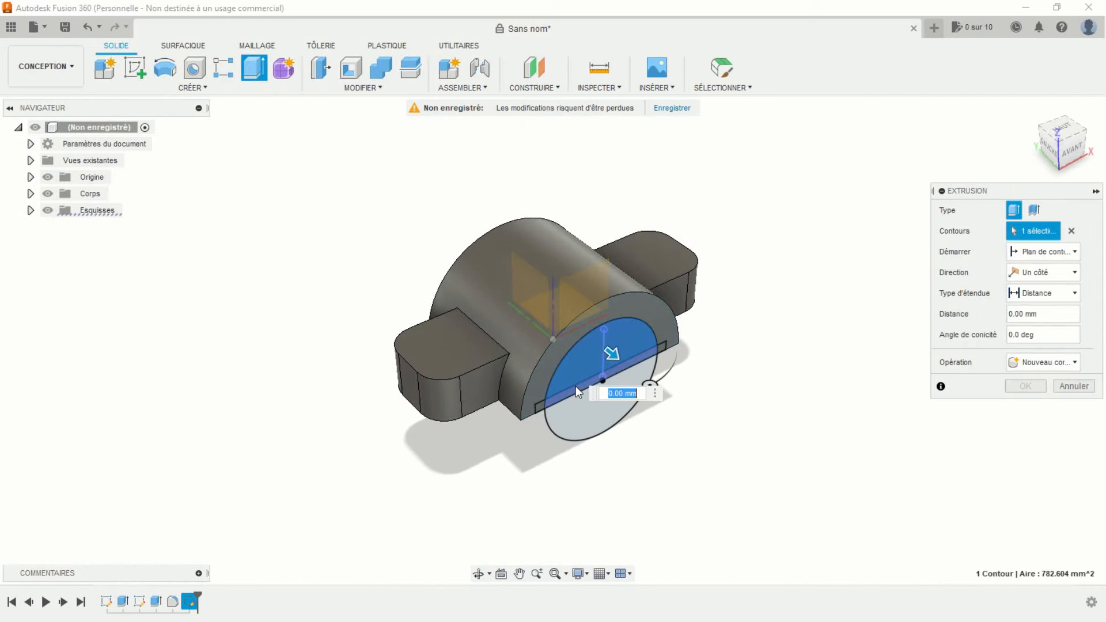
click(575, 386)
click(663, 349)
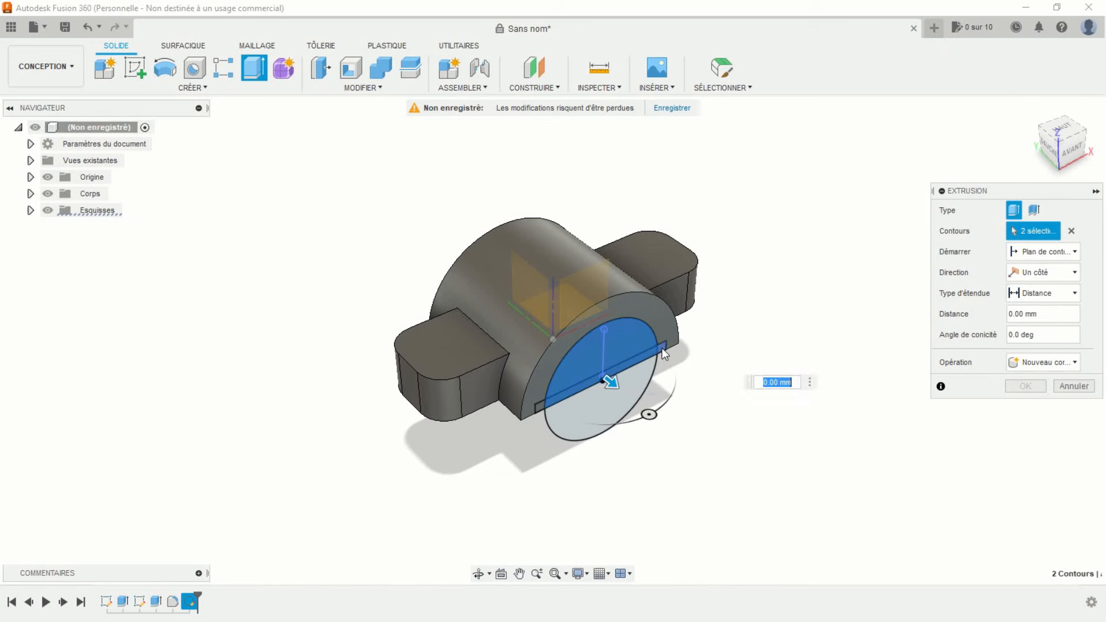
click(540, 409)
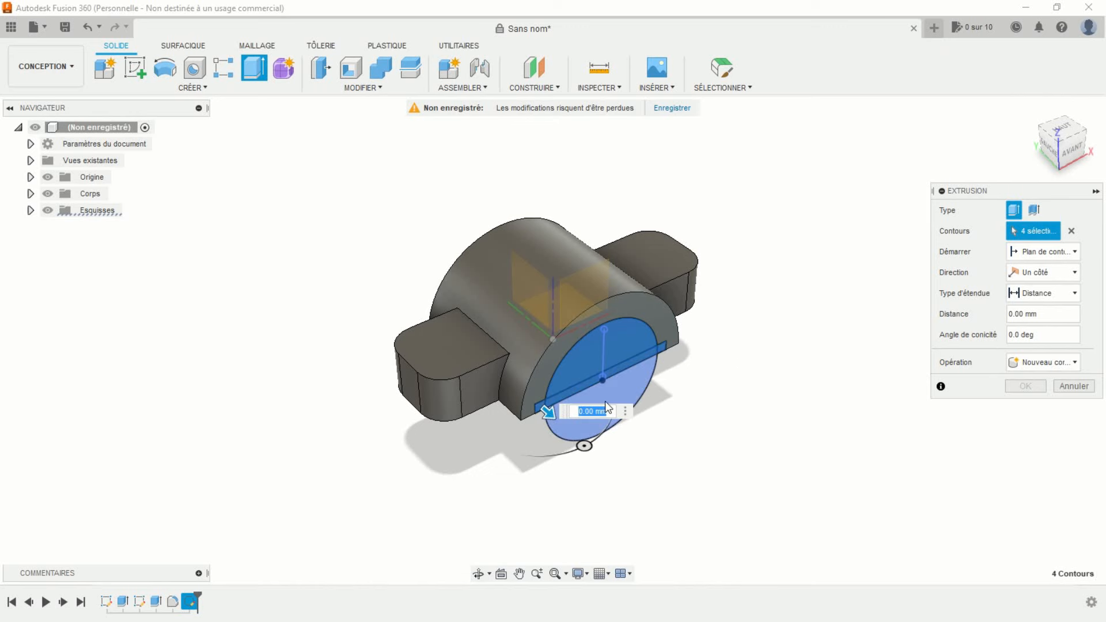
drag(550, 411, 385, 263)
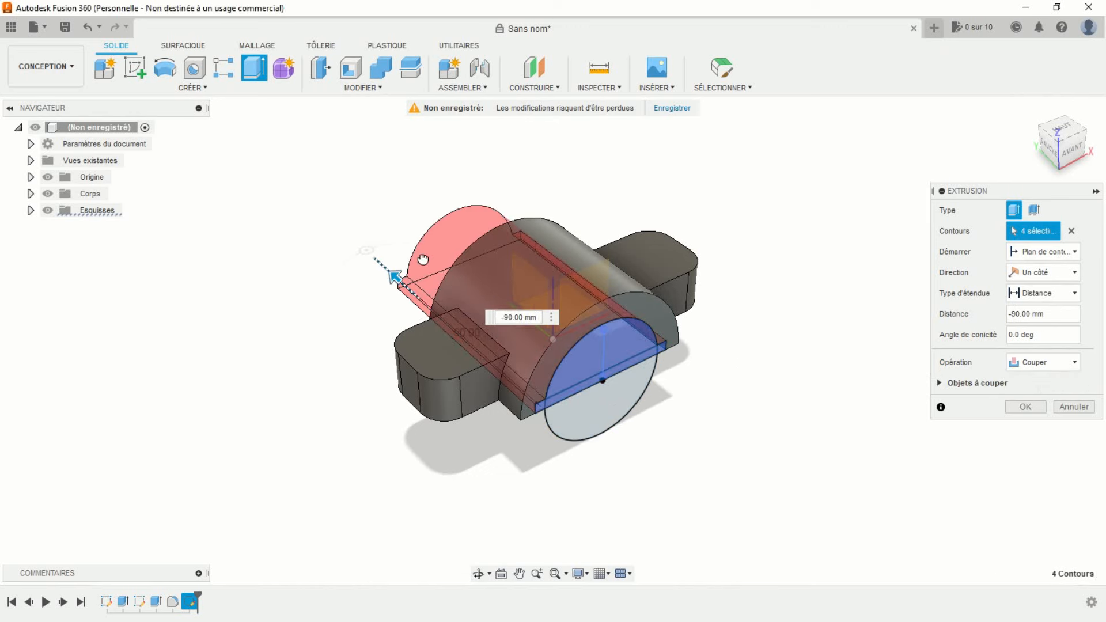
click(1024, 409)
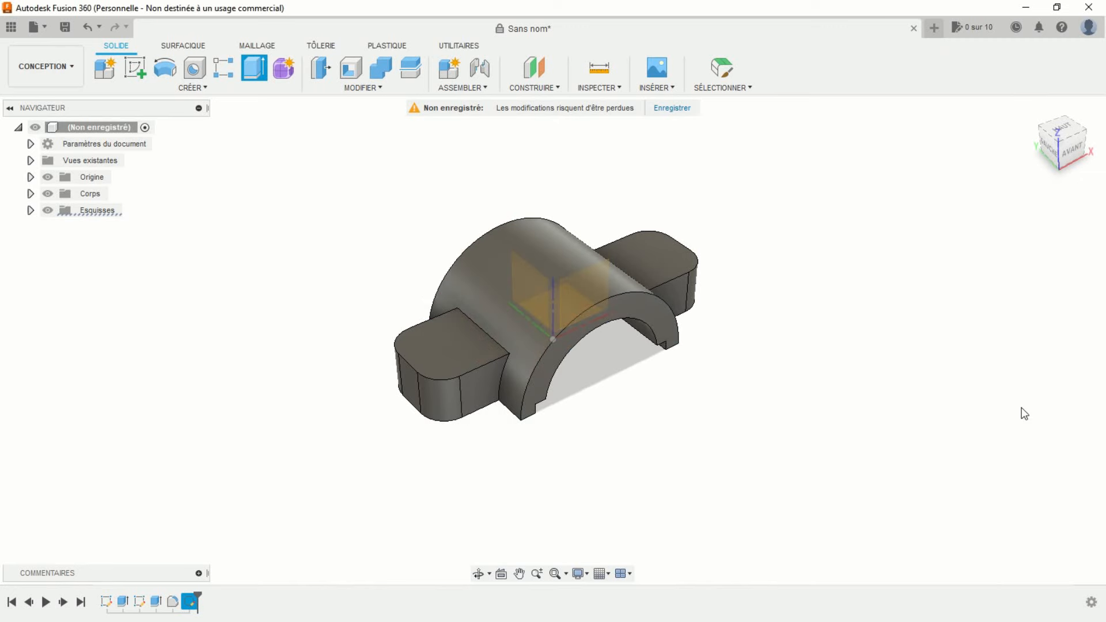
Create a construction plane offset 42 mm above the XY origin plane, over the top of the half-cylinder.
shift+middle_drag(757, 411, 684, 399)
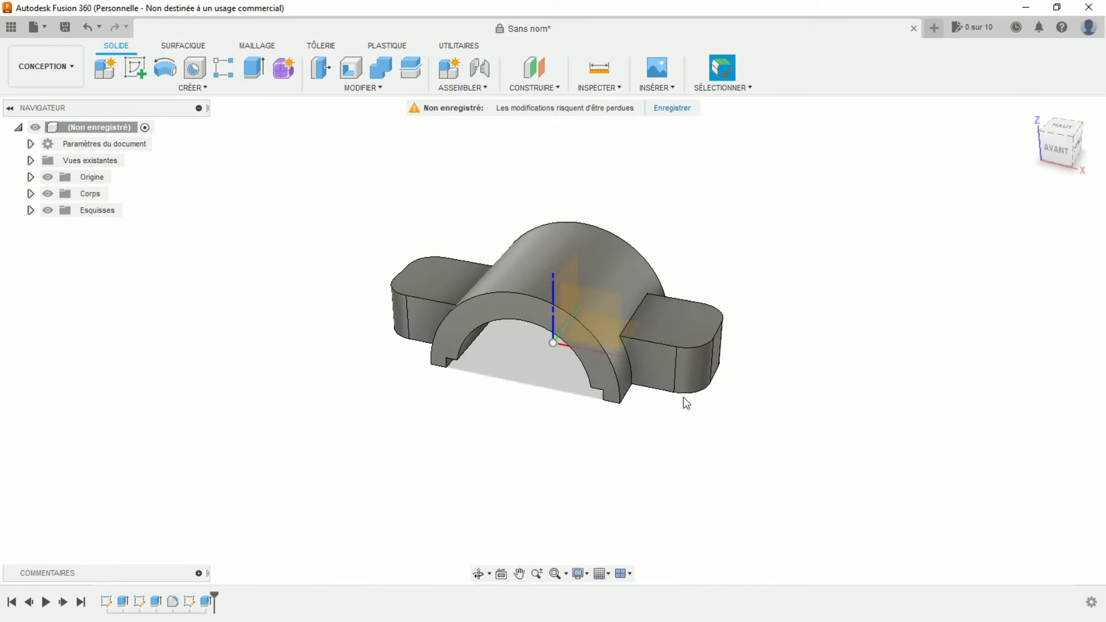
click(545, 70)
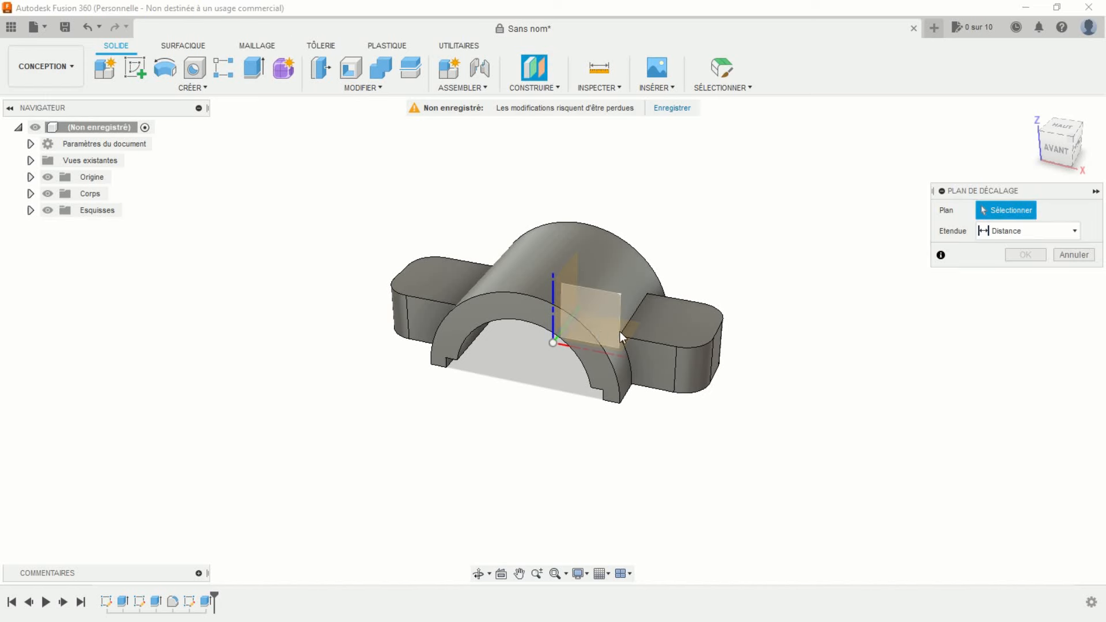
shift+middle_drag(545, 417, 559, 386)
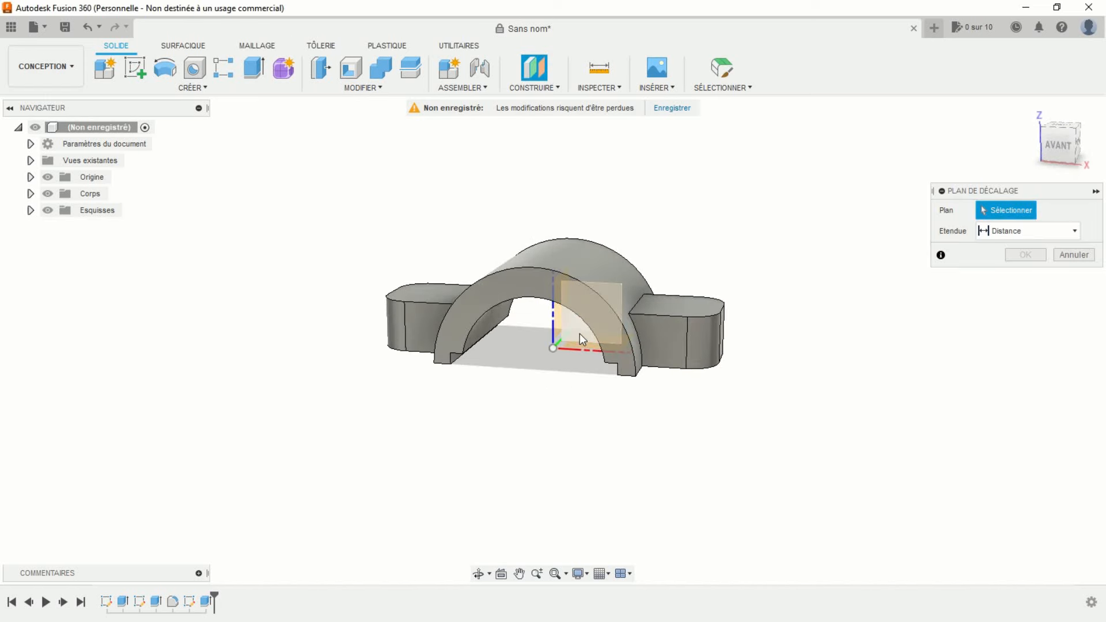
click(588, 347)
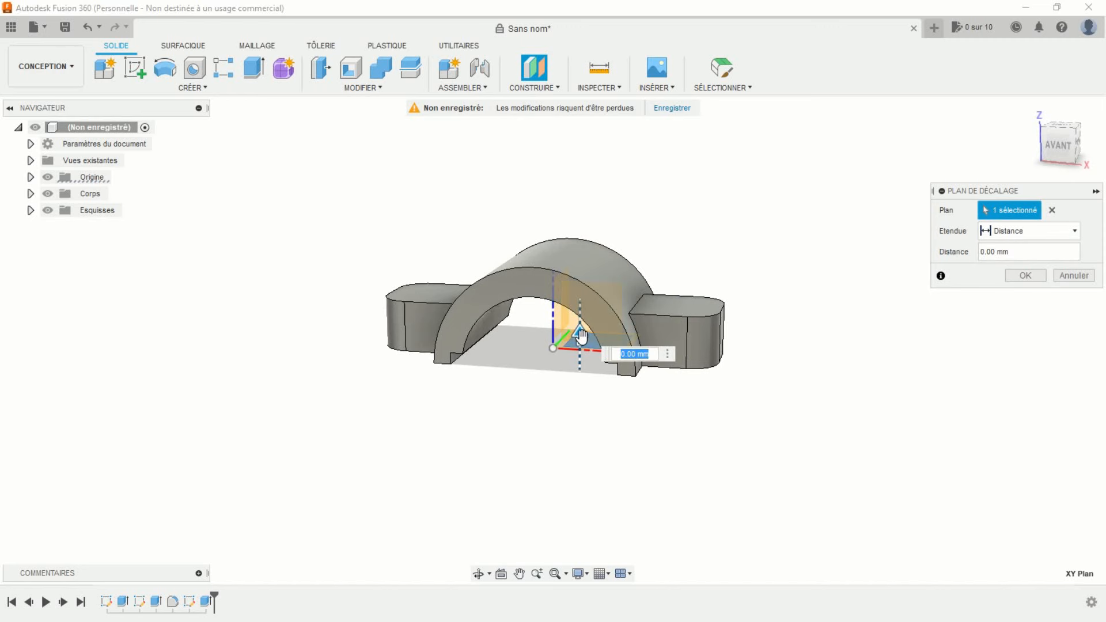
drag(581, 331, 580, 214)
text(42)
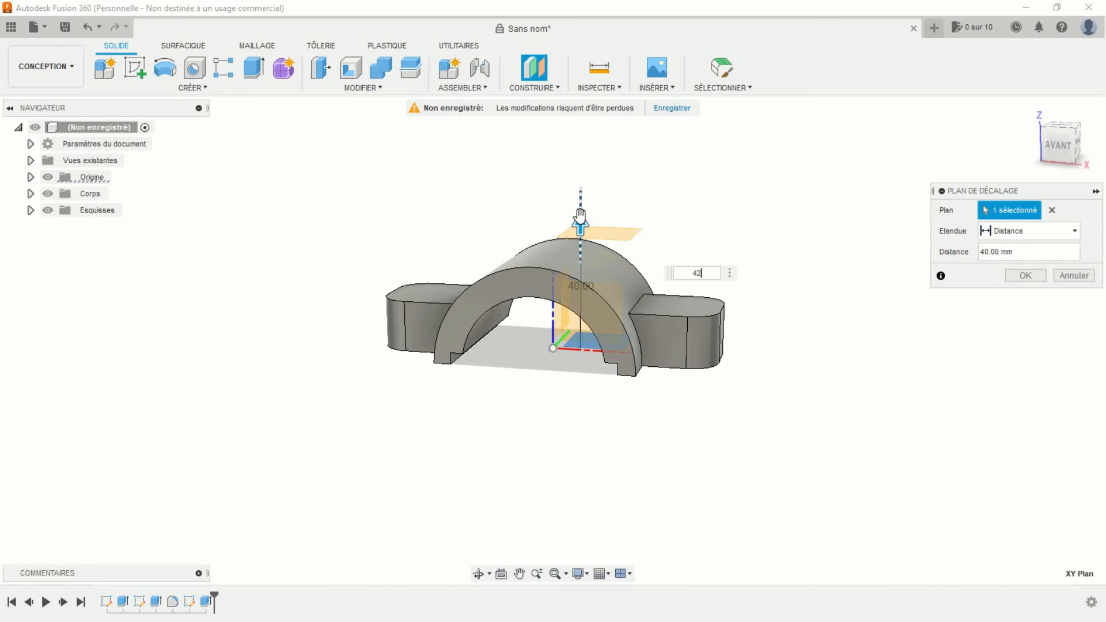
key(Return)
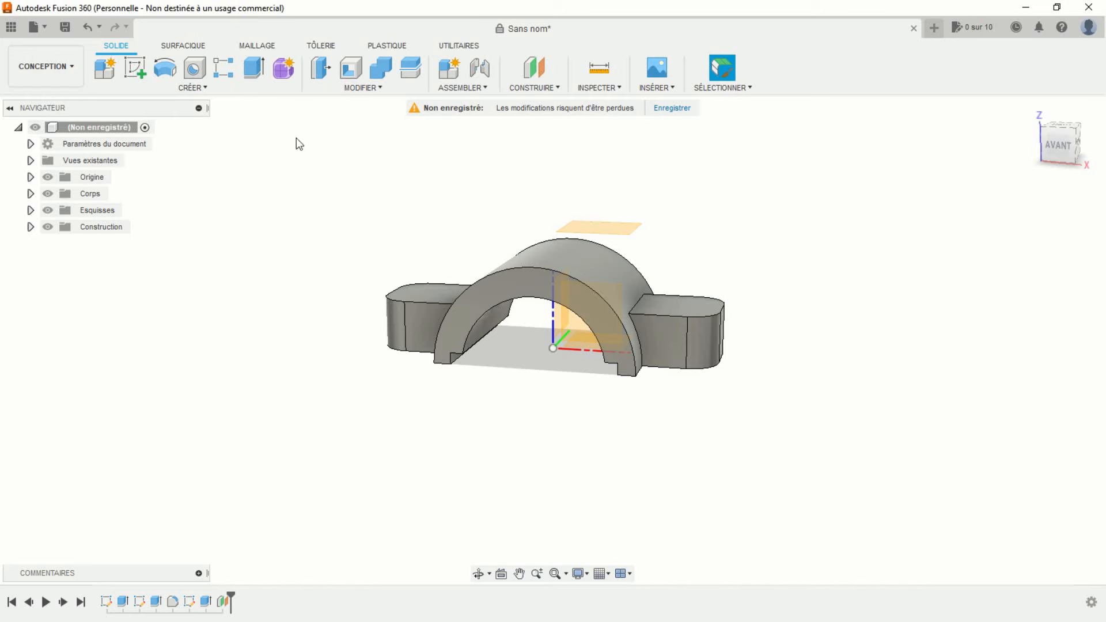
Sketch a 46 x 40 mm center rectangle on the offset plane, centred on the origin, and finish the sketch.
click(140, 68)
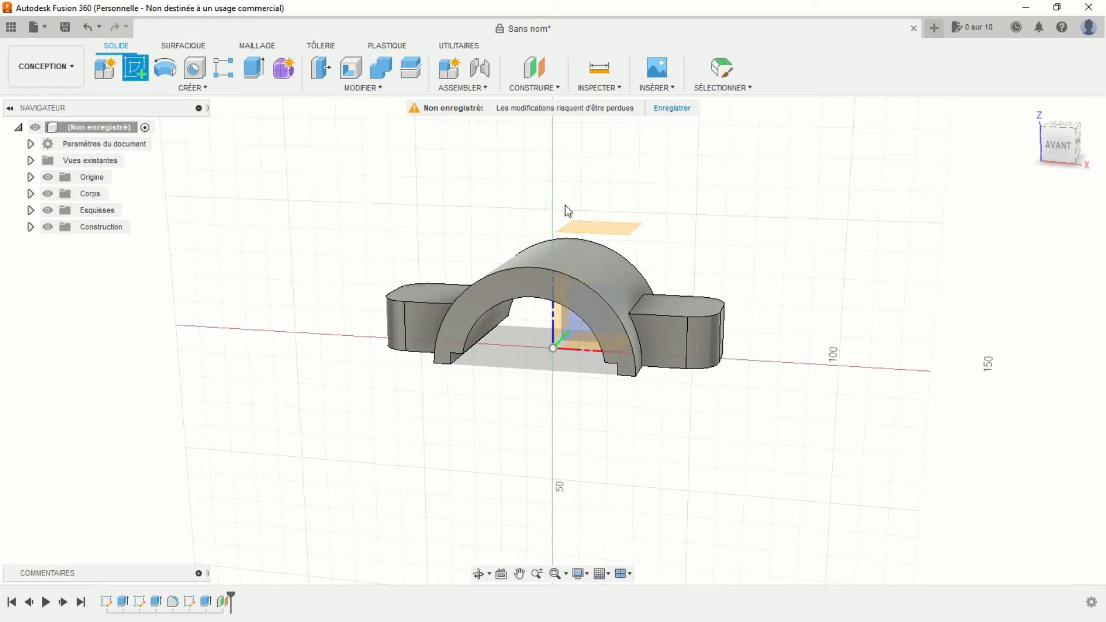
click(594, 227)
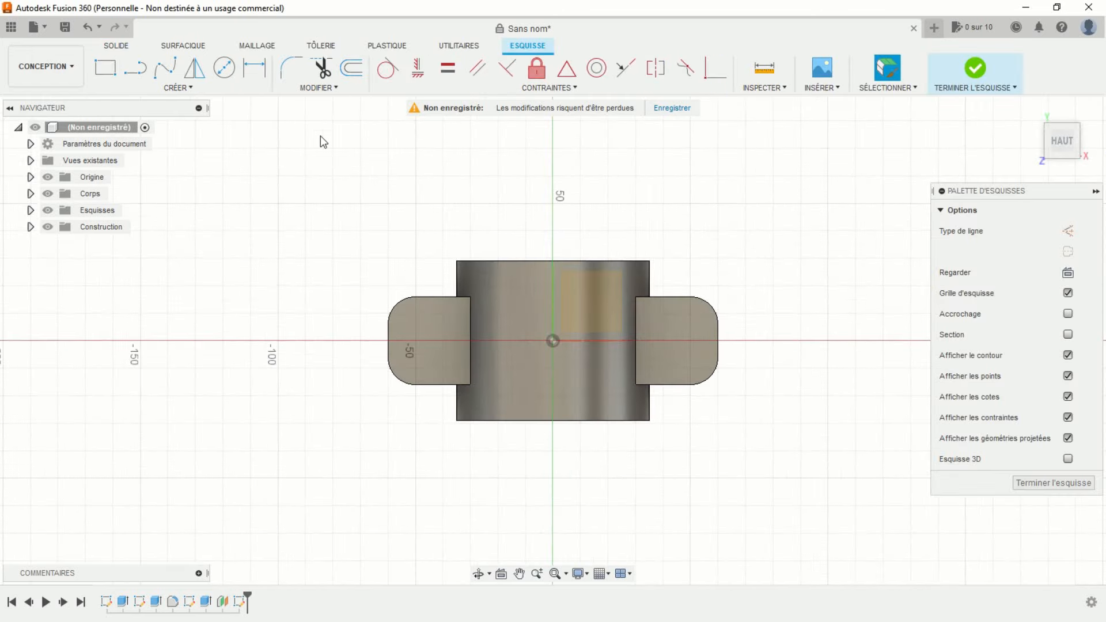
click(182, 91)
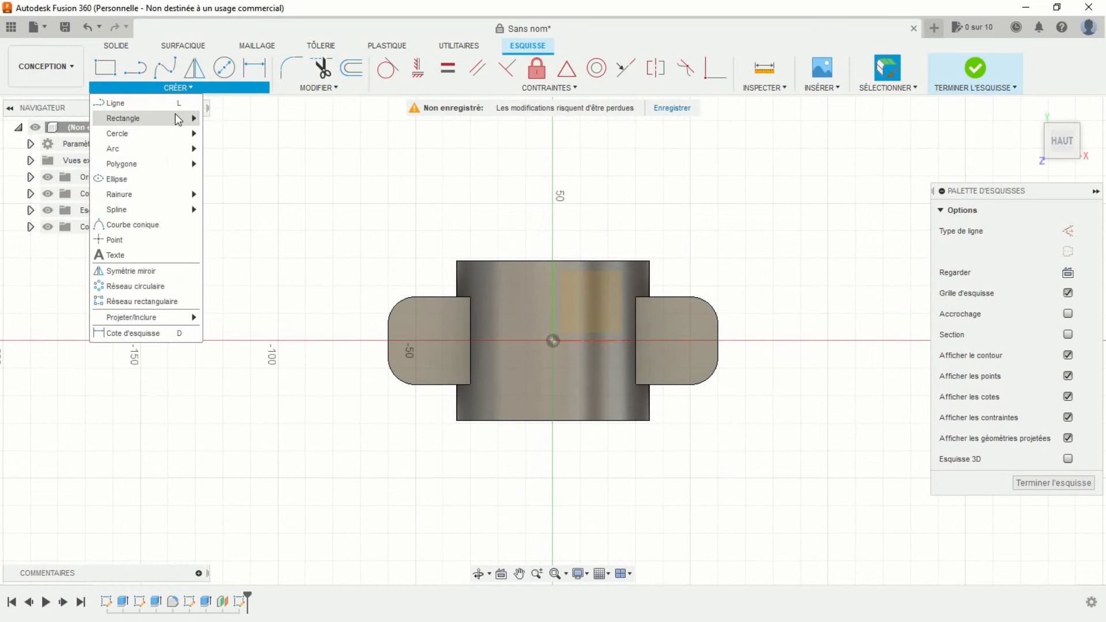
mouse_move(178, 119)
click(252, 151)
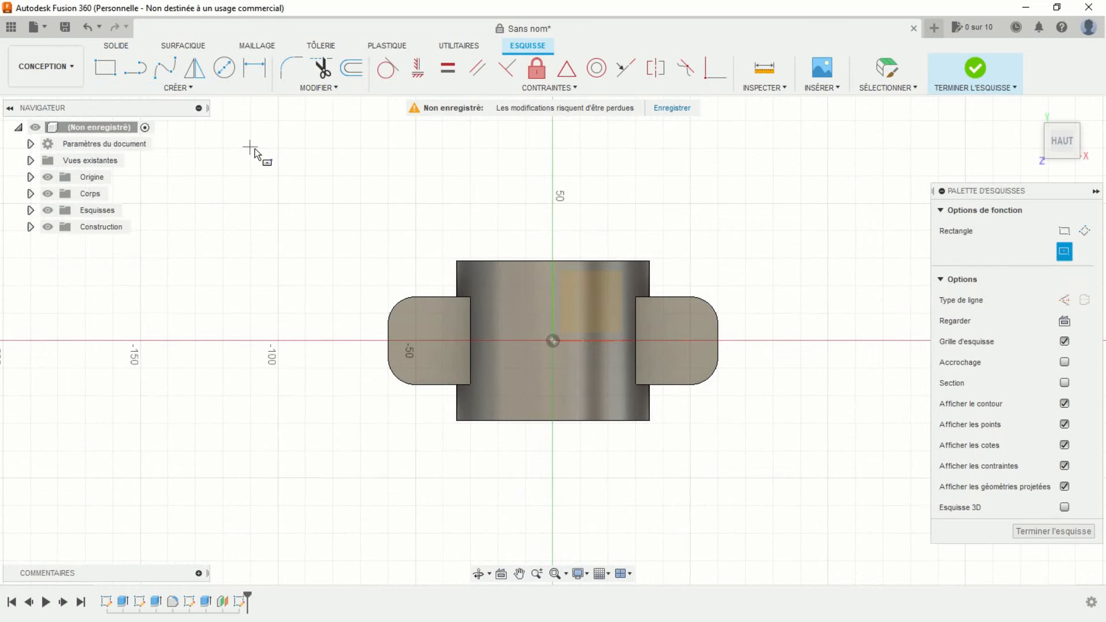
click(552, 341)
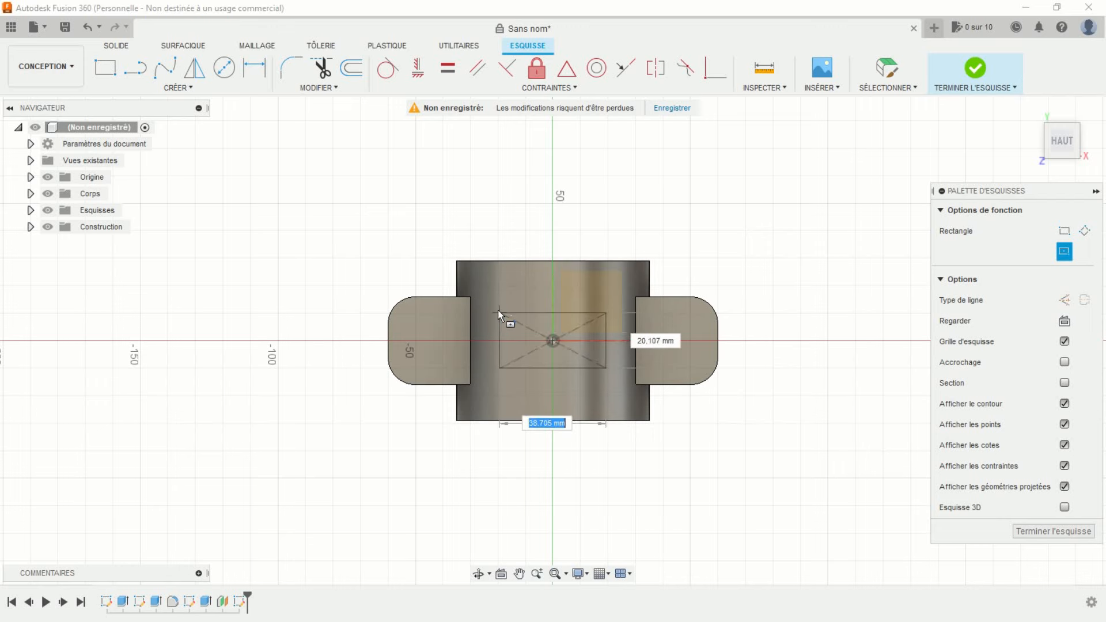
text(46)
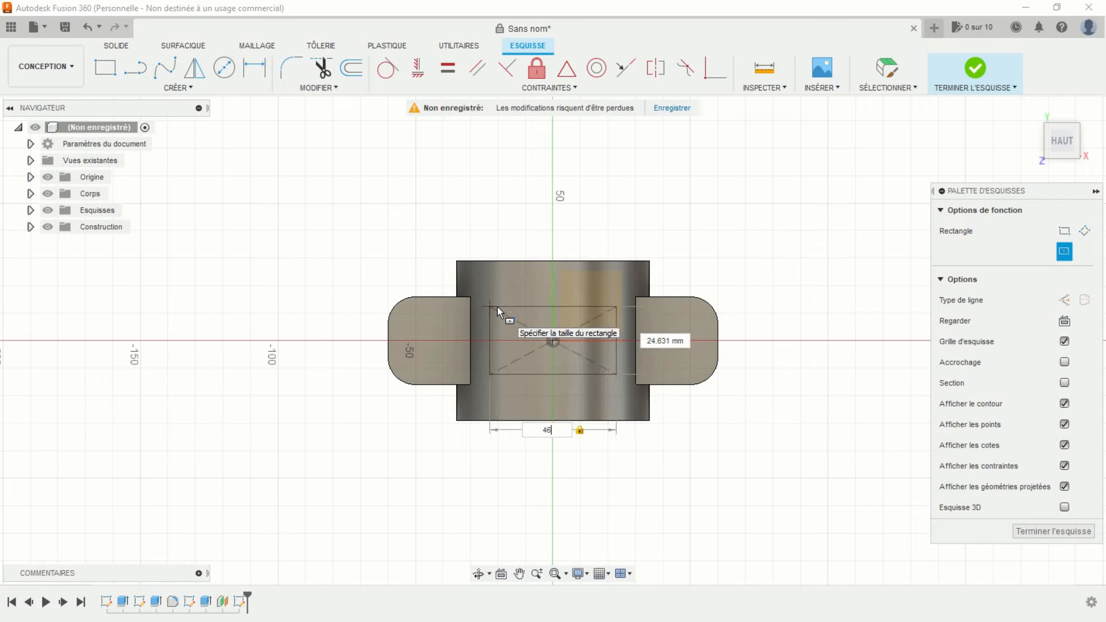
key(Tab)
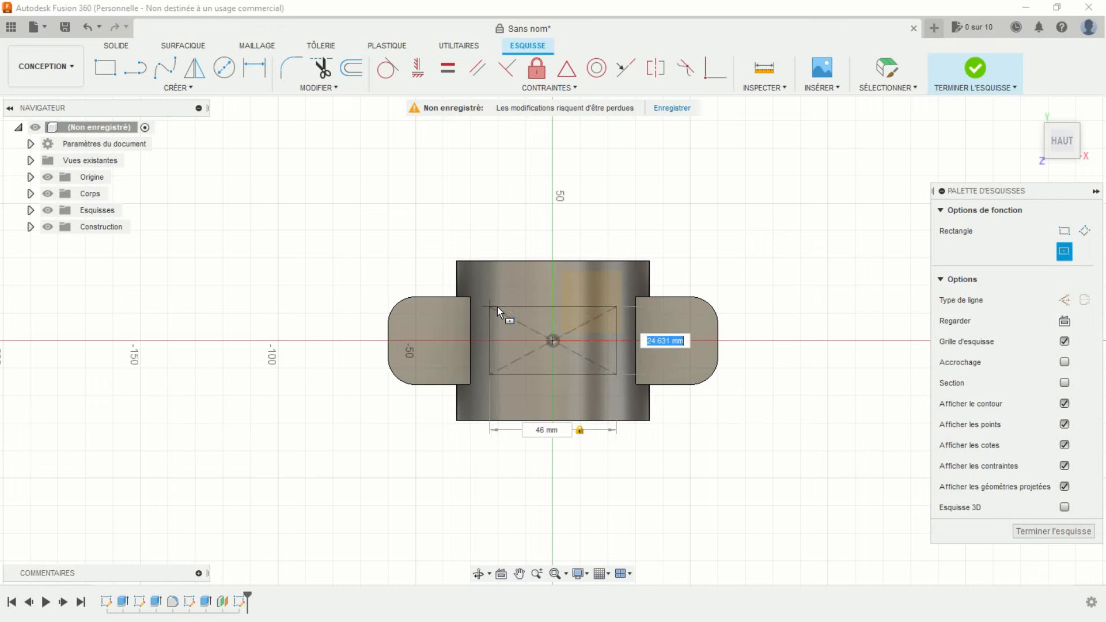
text(40)
key(Return)
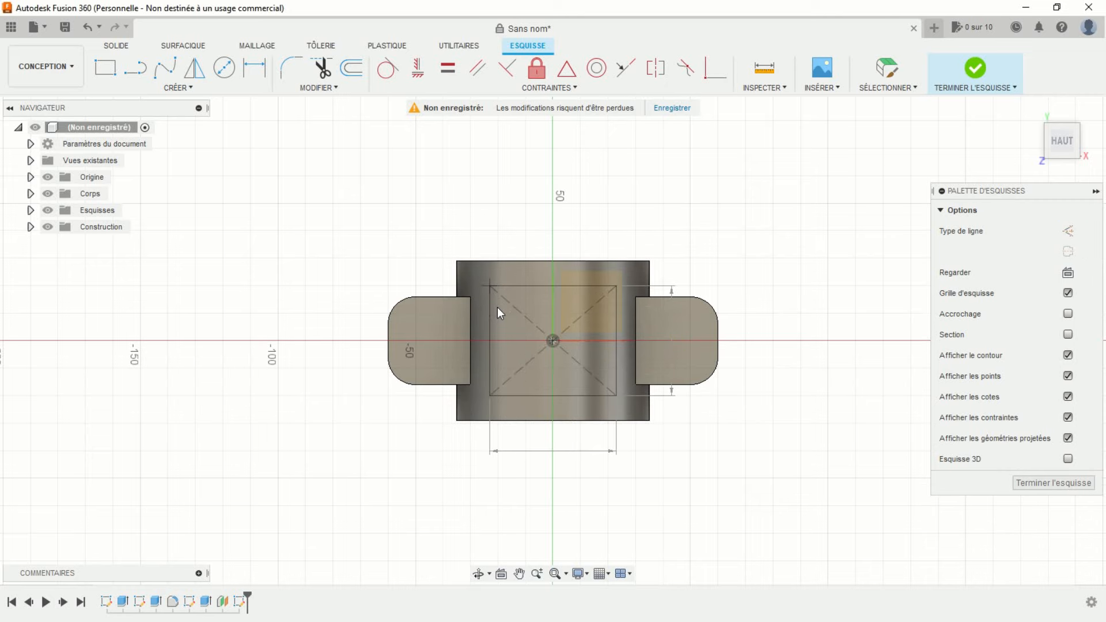
click(955, 76)
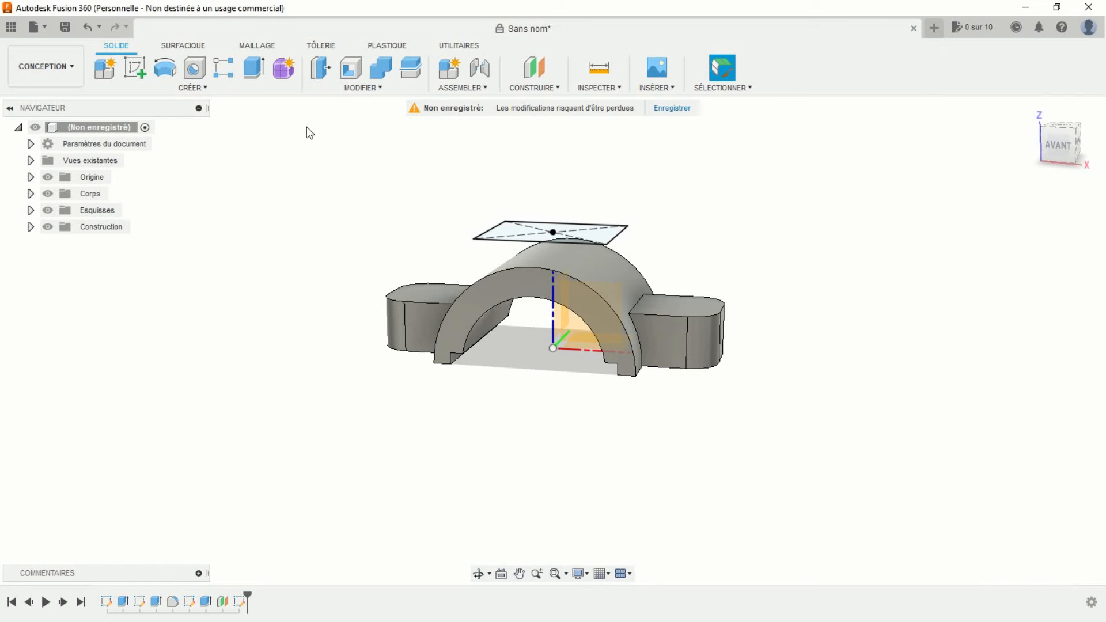
Set up a thin extrusion of the 46 x 40 mm rectangle, -10 mm towards the half-cylinder, with the Join operation.
click(256, 70)
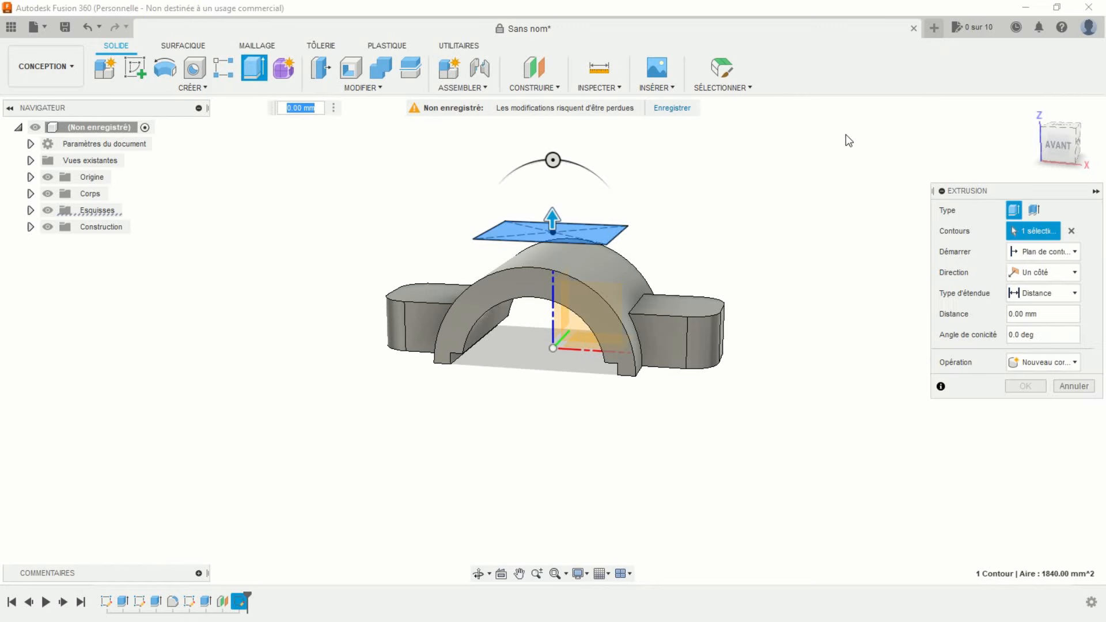
click(1034, 210)
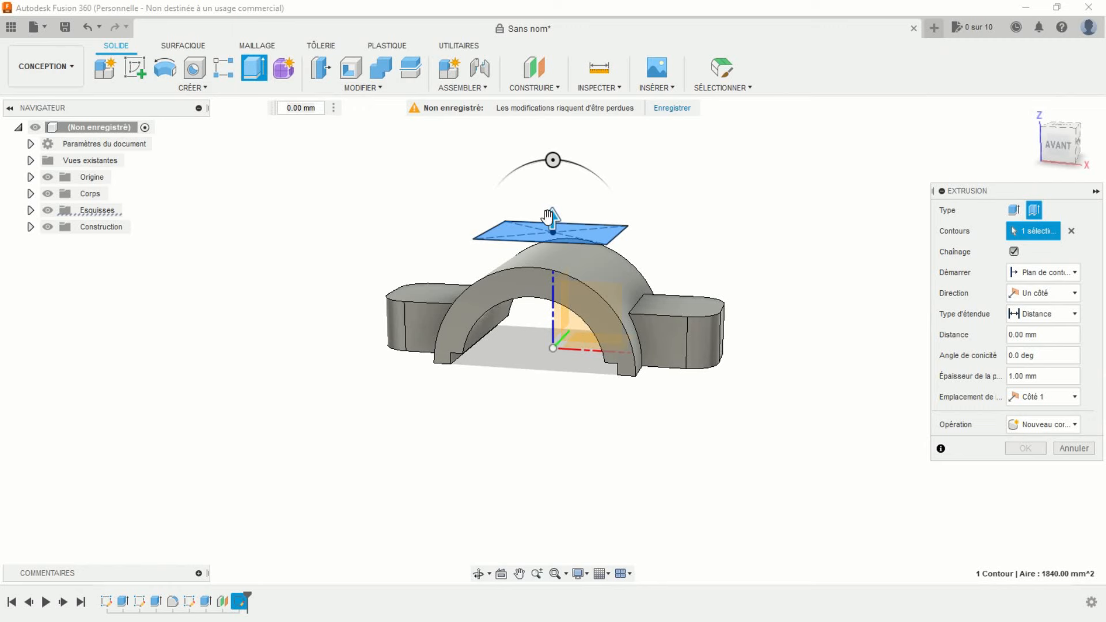
drag(554, 219, 553, 271)
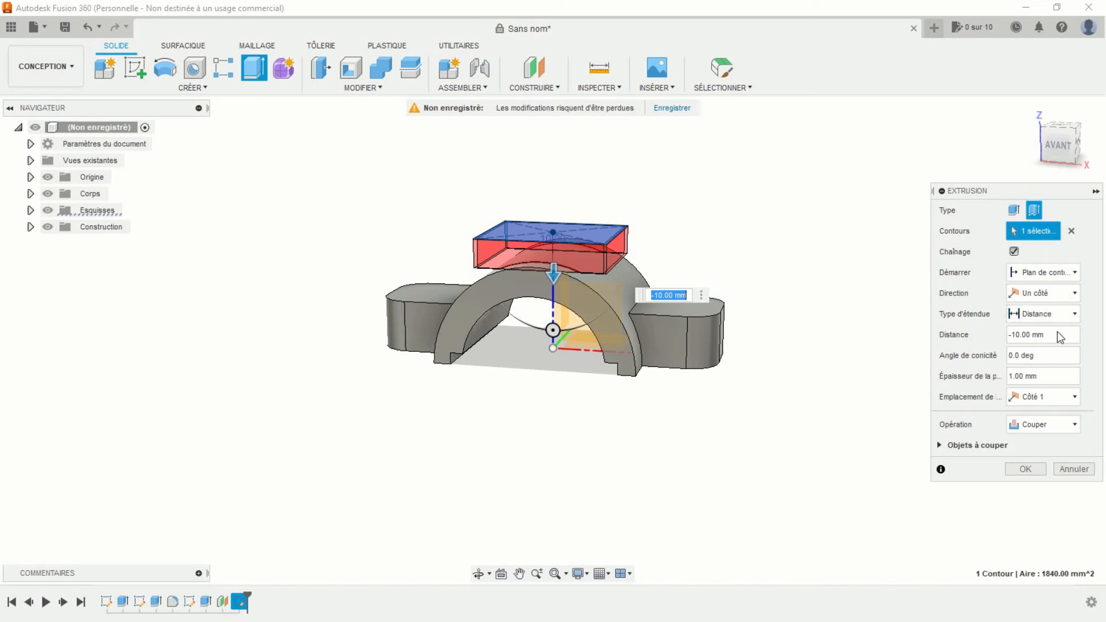
click(1039, 423)
click(1029, 444)
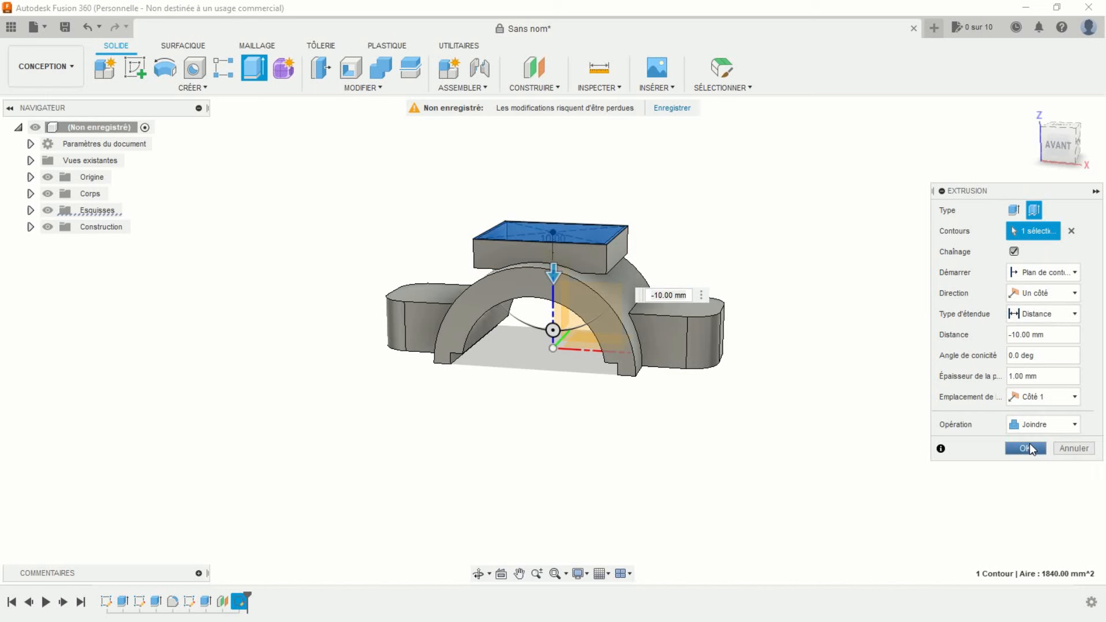
Extend the thin extrusion to the half-cylinder's outer face with a 3 mm wall thickness and complete it.
click(1054, 314)
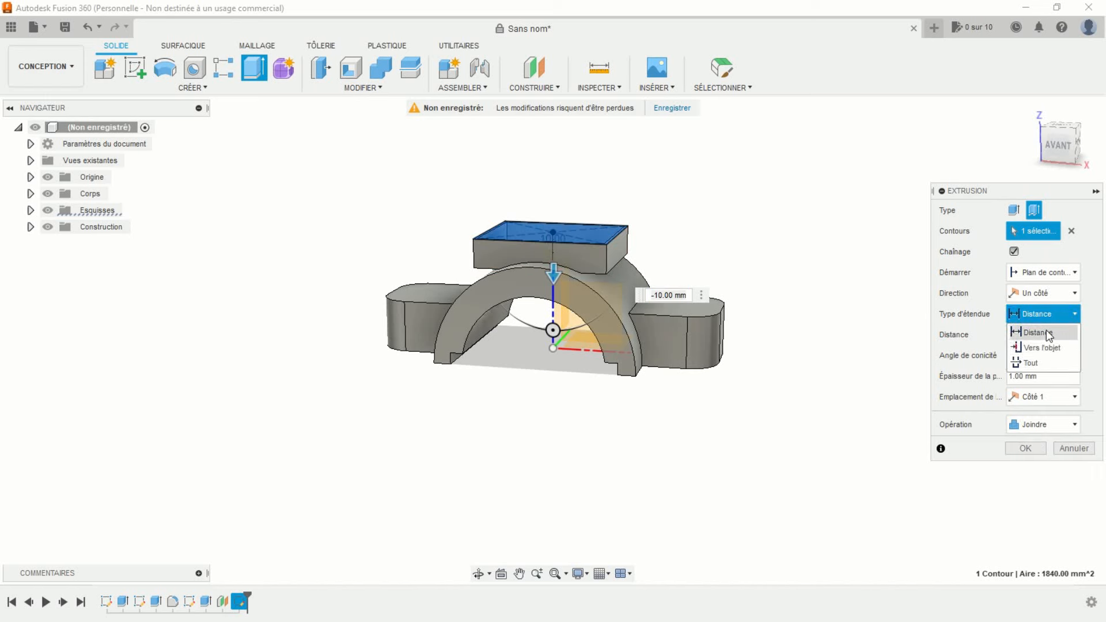
click(1045, 348)
click(611, 282)
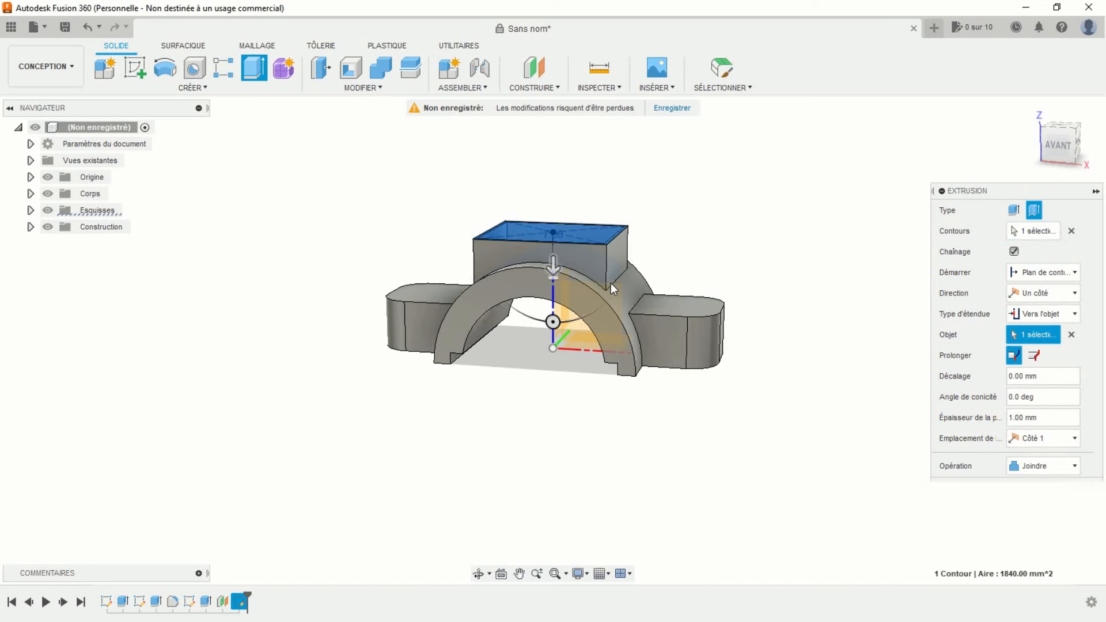
shift+middle_drag(585, 388, 569, 407)
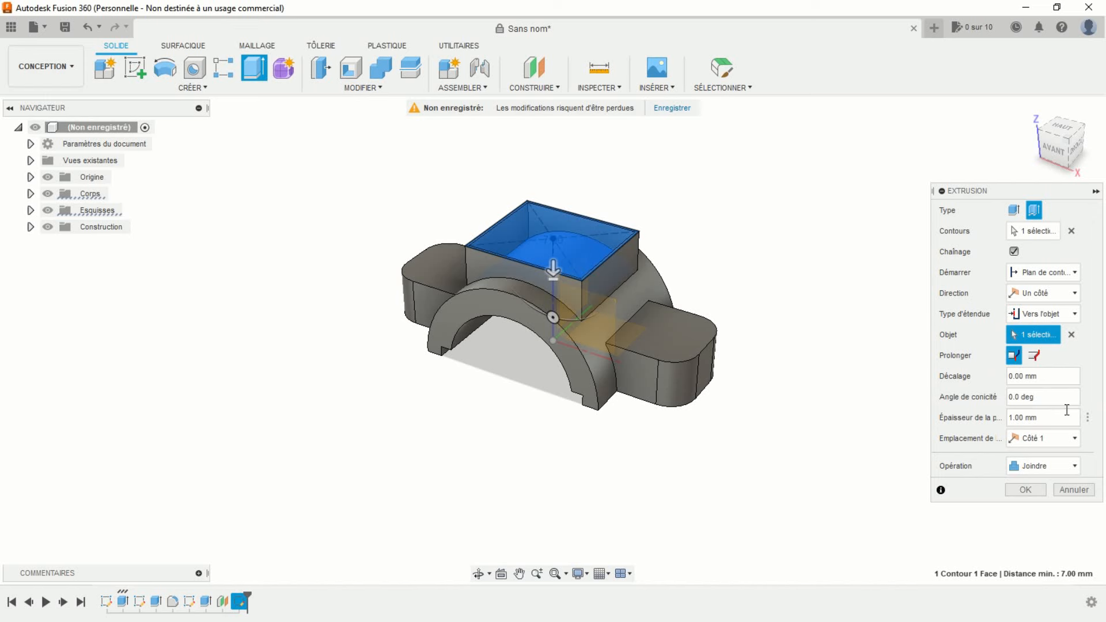
click(1010, 417)
text(3)
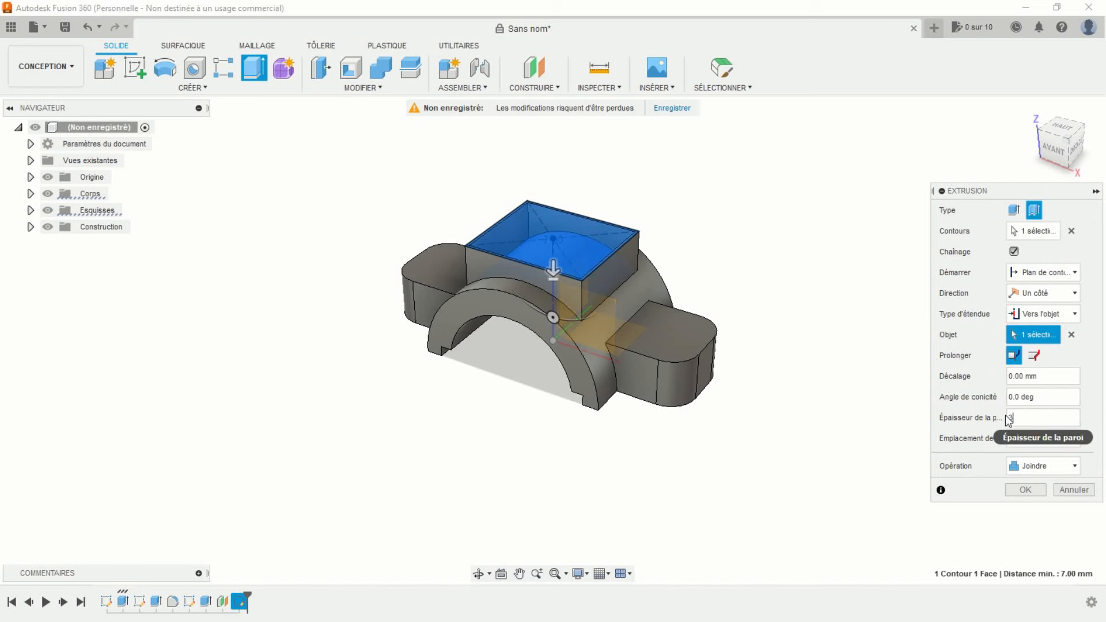
key(Return)
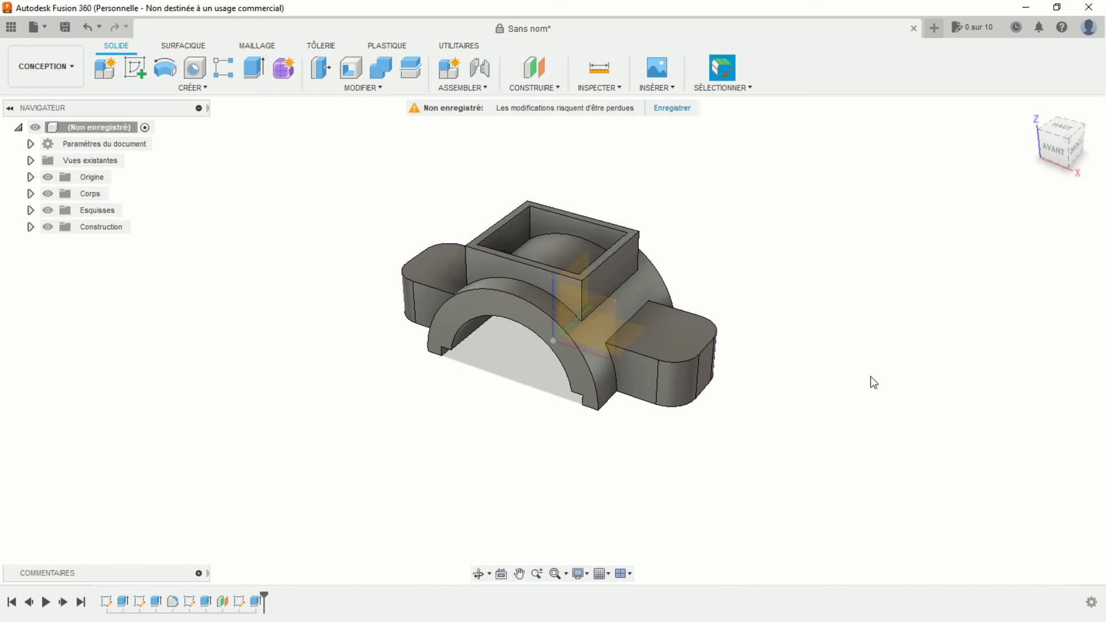
Show the offset plane and sketch on it a 45 mm horizontal line from the origin along negative X.
click(30, 227)
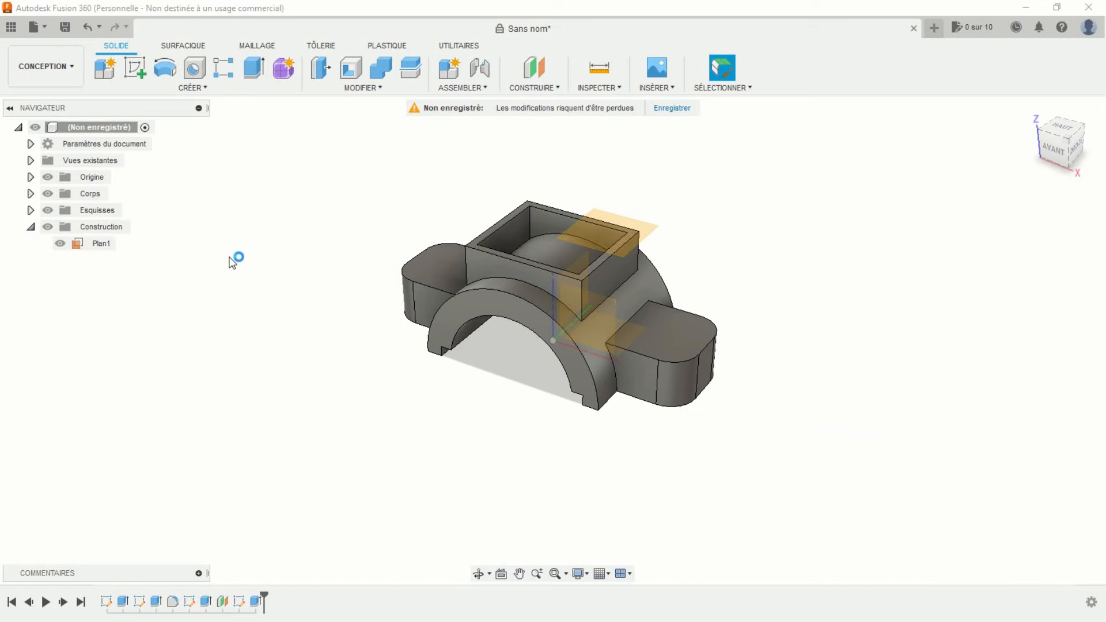
click(136, 63)
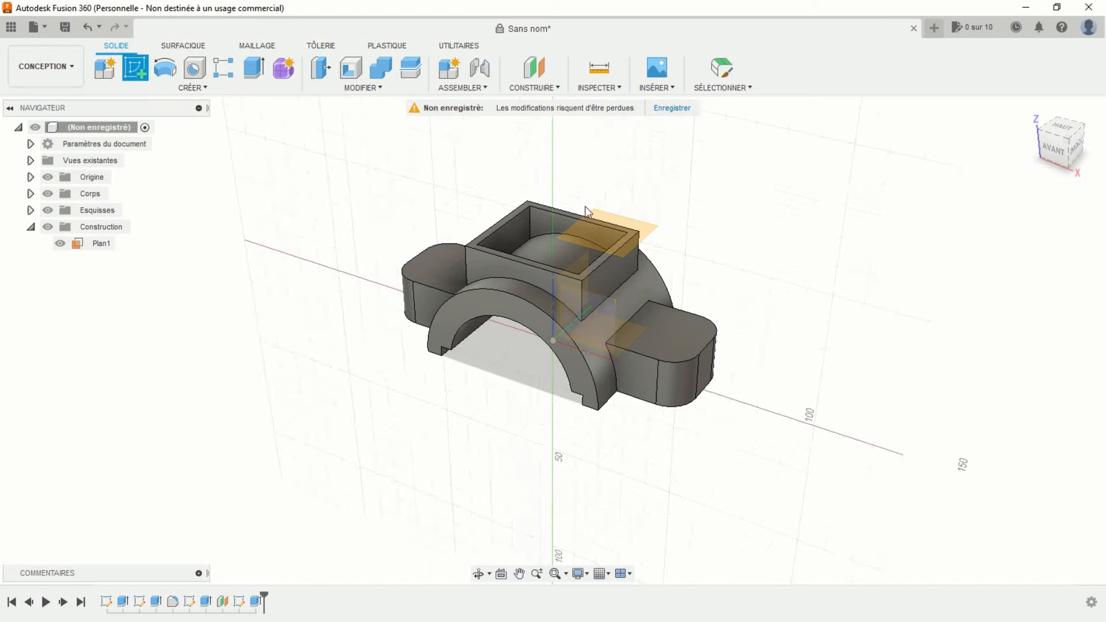
click(607, 216)
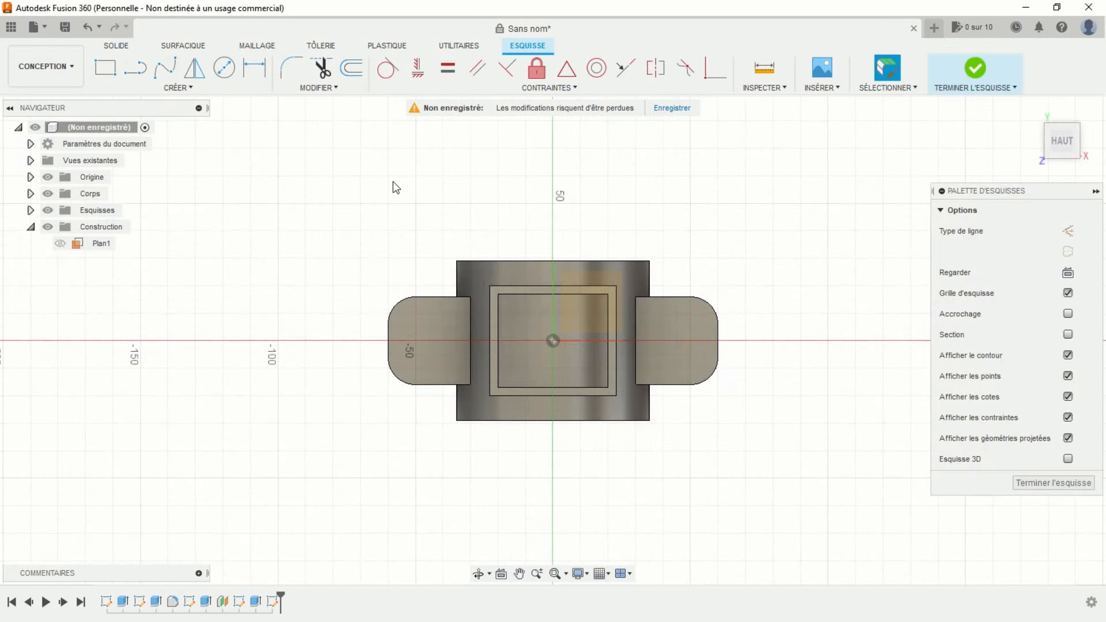
click(136, 68)
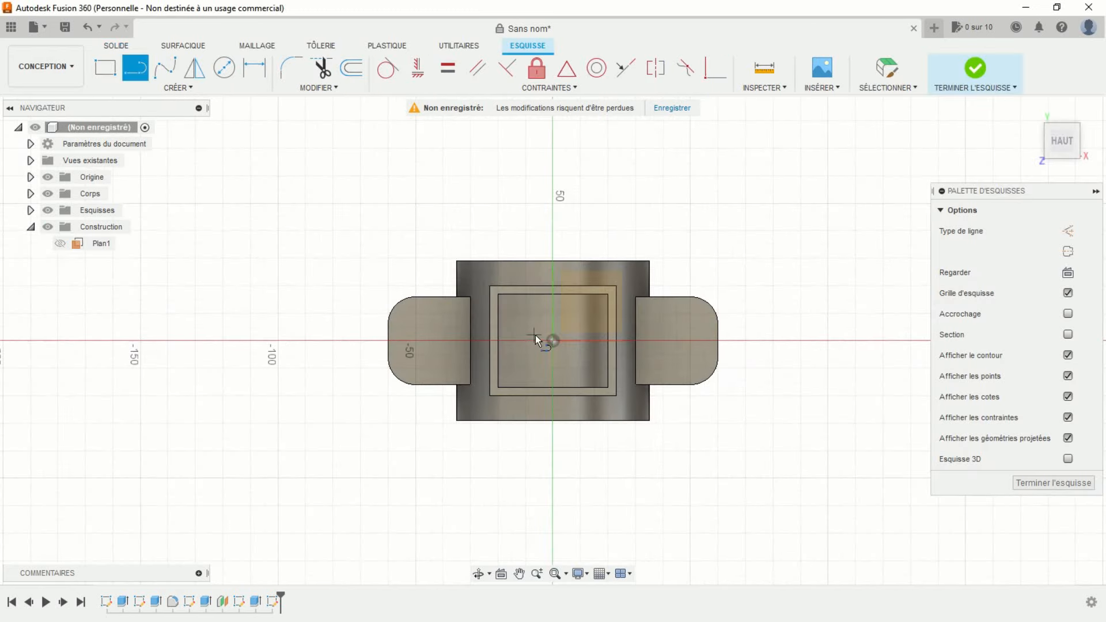
click(550, 338)
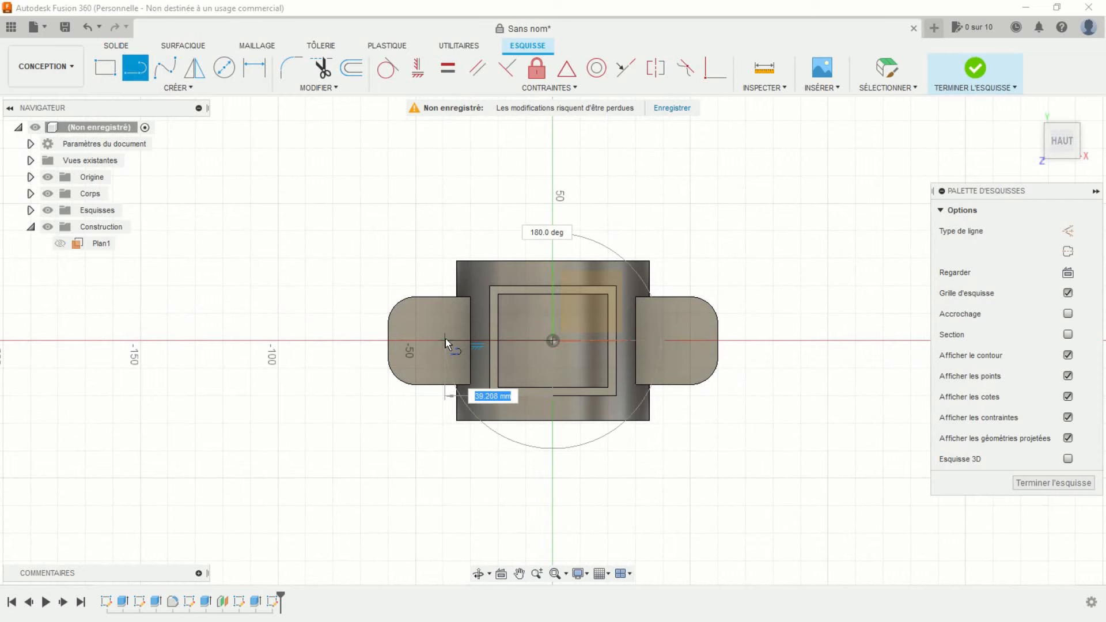
text(45)
key(Return)
key(Escape)
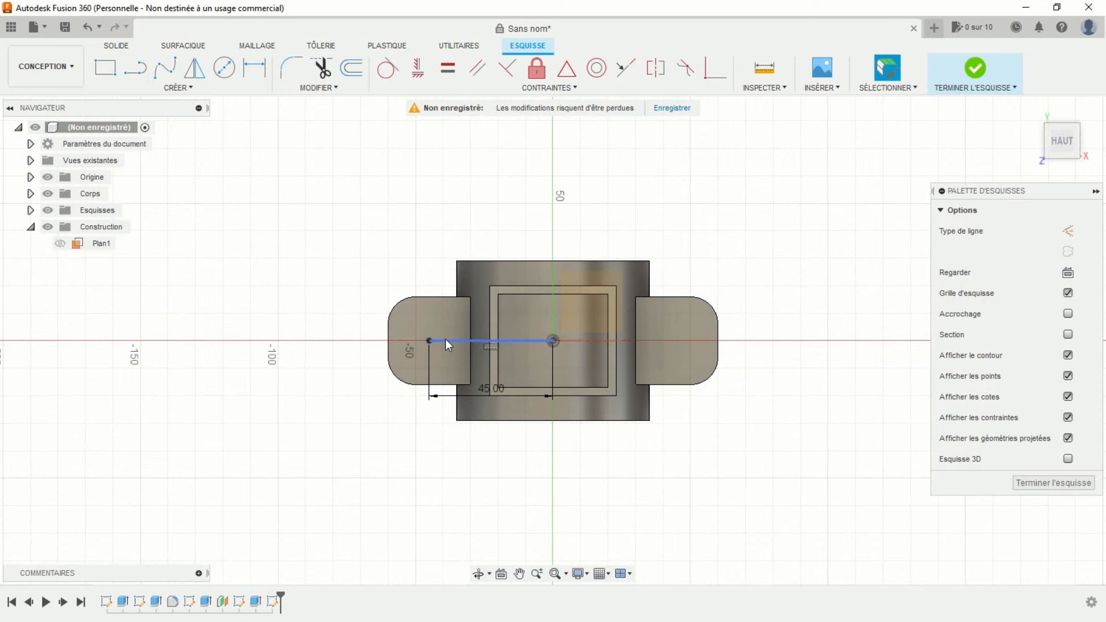
Draw a second 45 mm line from the origin along positive X, finish the sketch and show the offset plane again.
click(138, 70)
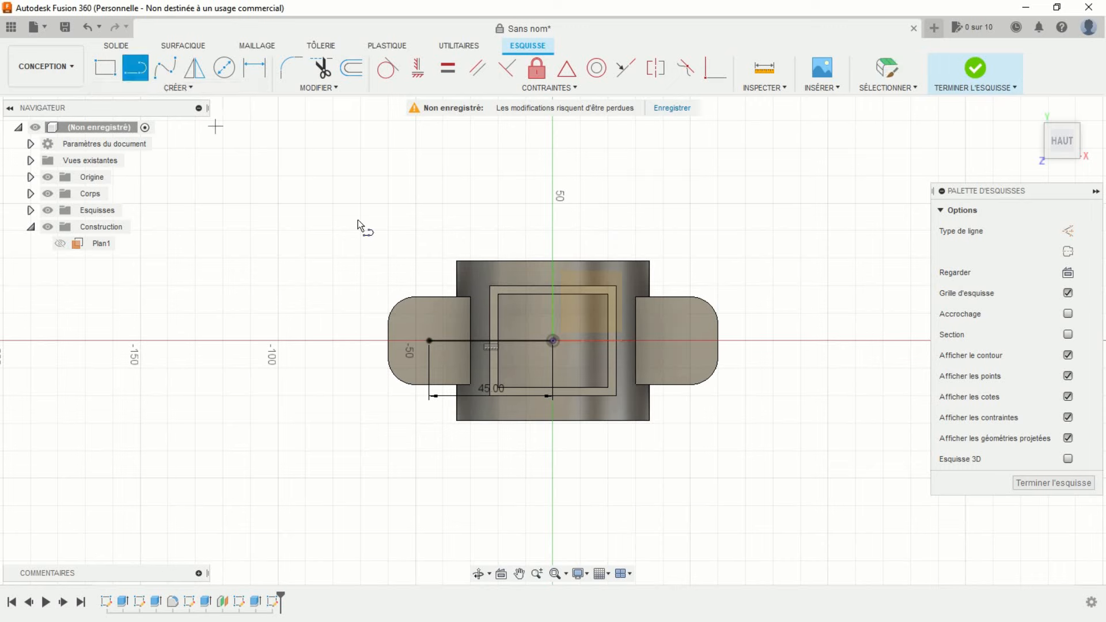
click(552, 341)
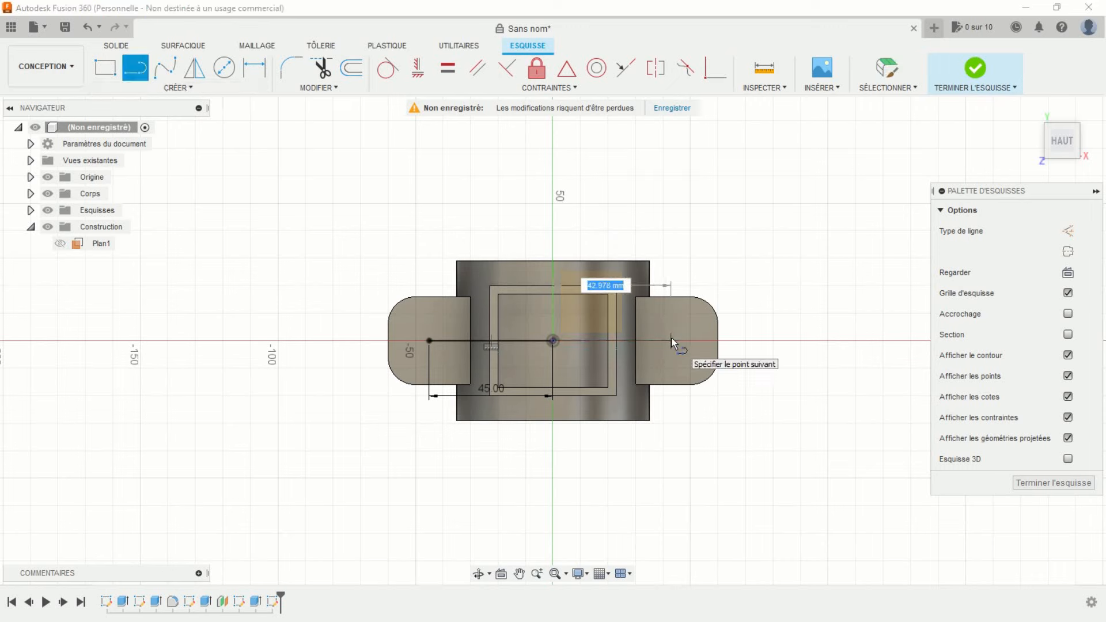
key(Tab)
key(Return)
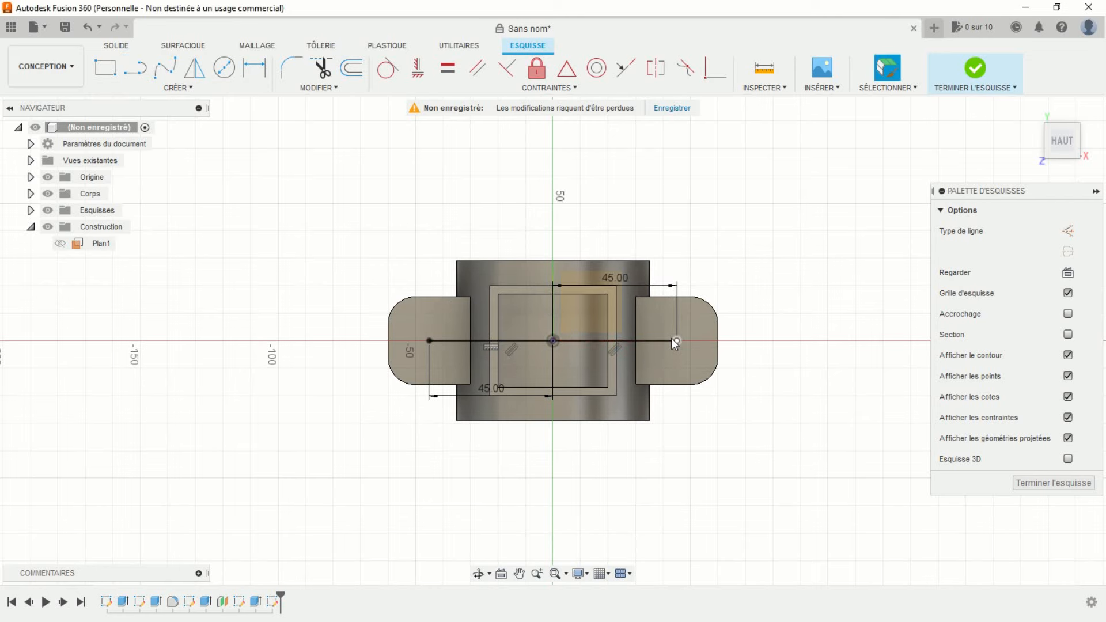
click(972, 69)
middle_drag(752, 182, 721, 213)
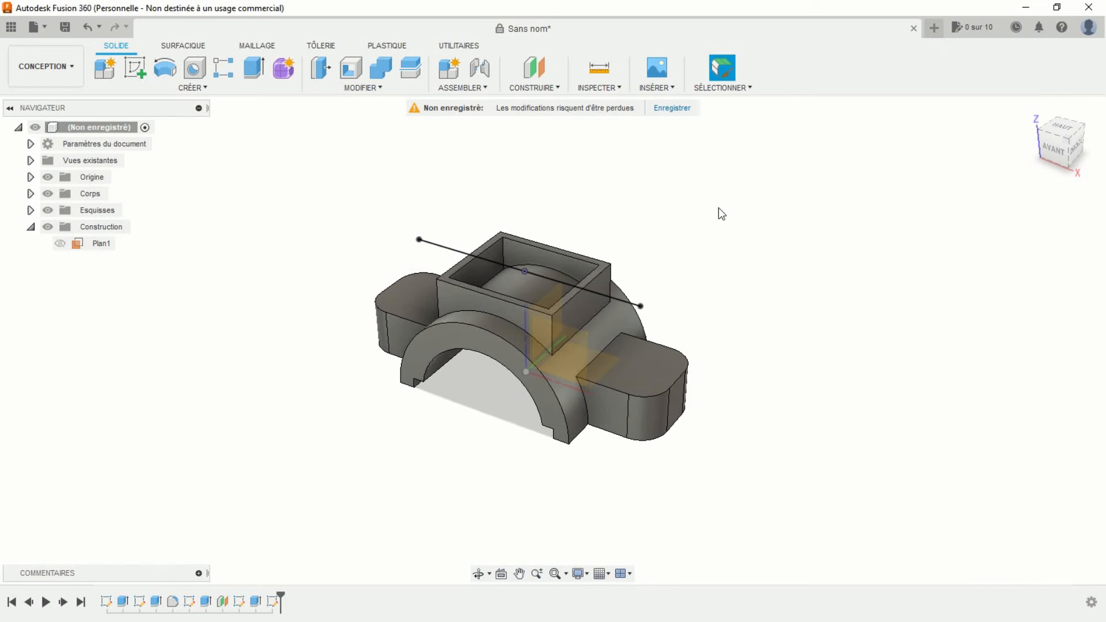
click(58, 243)
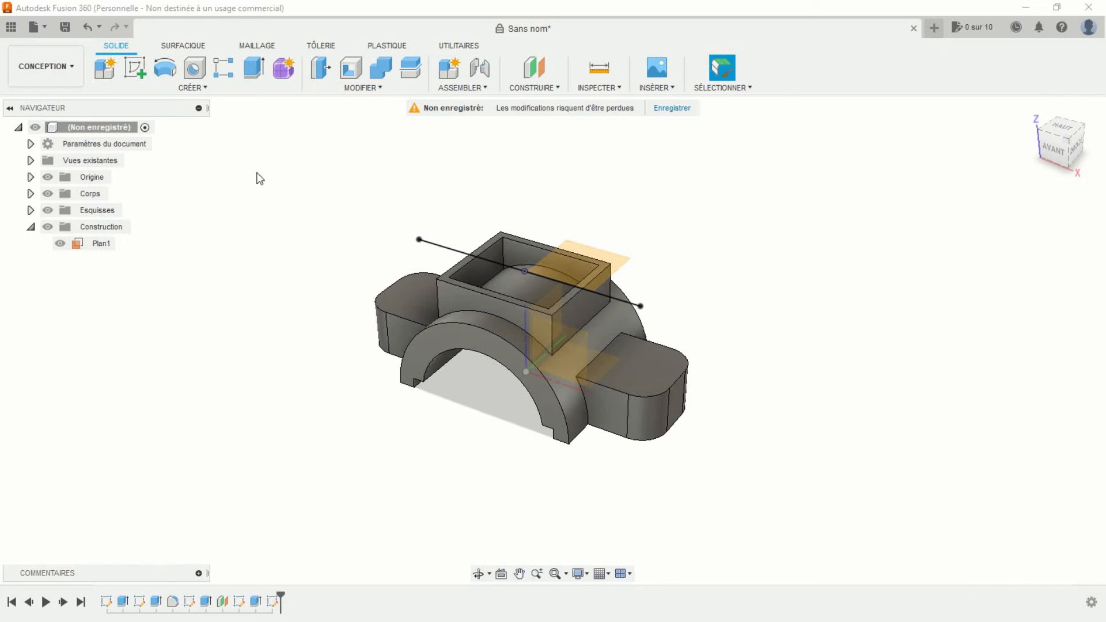
Create a simple 16 mm diameter hole at the sketch's centre point inside the box, with its extent set to Tout.
click(193, 68)
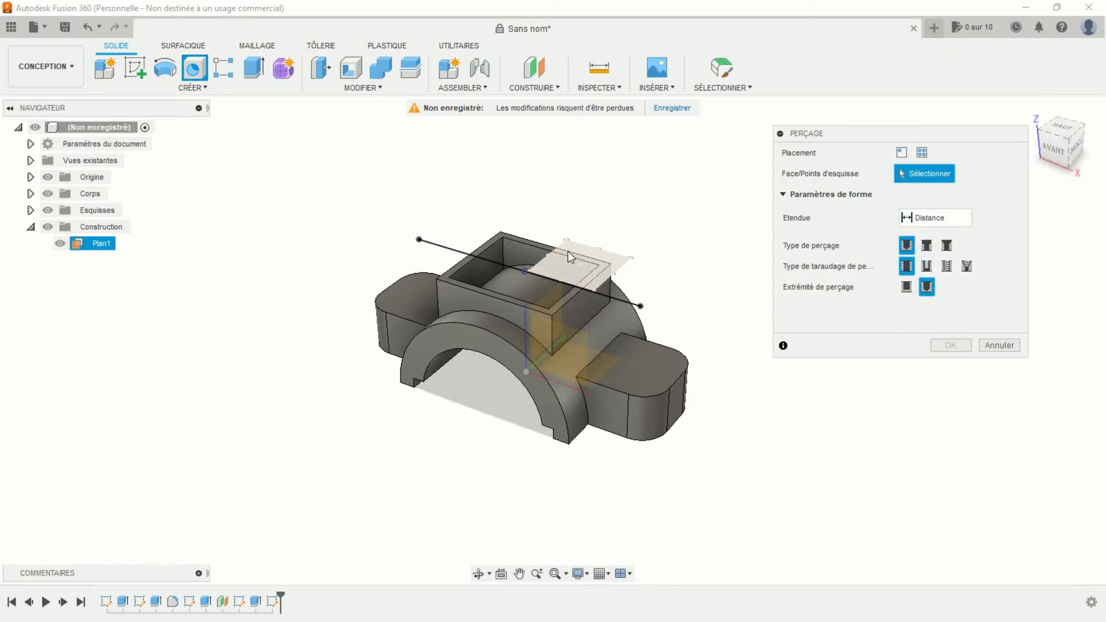
click(527, 271)
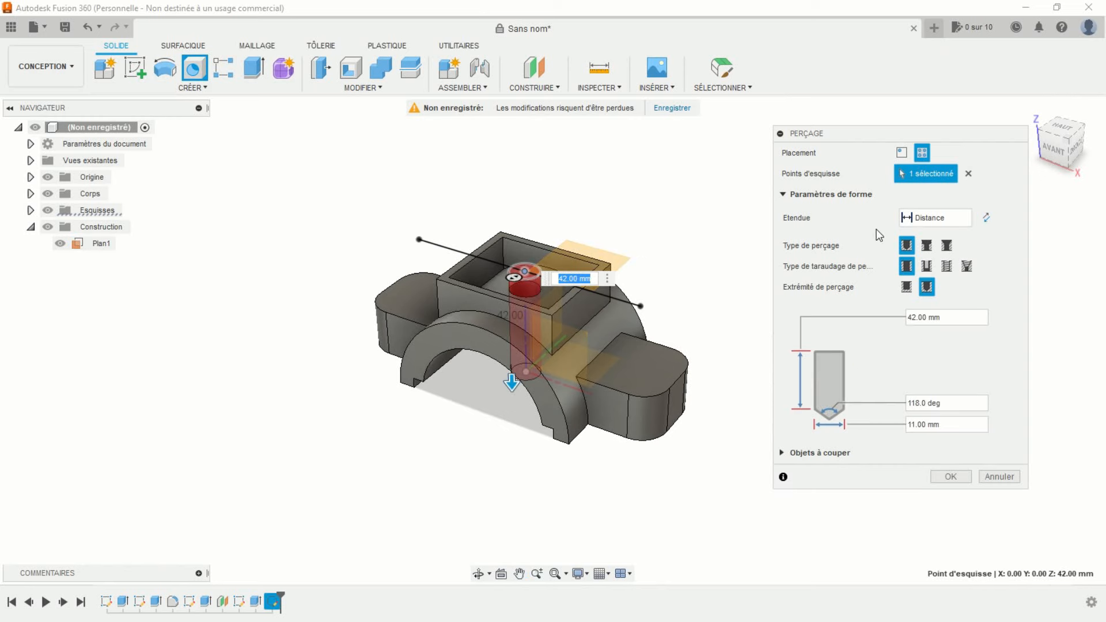
drag(948, 420, 914, 424)
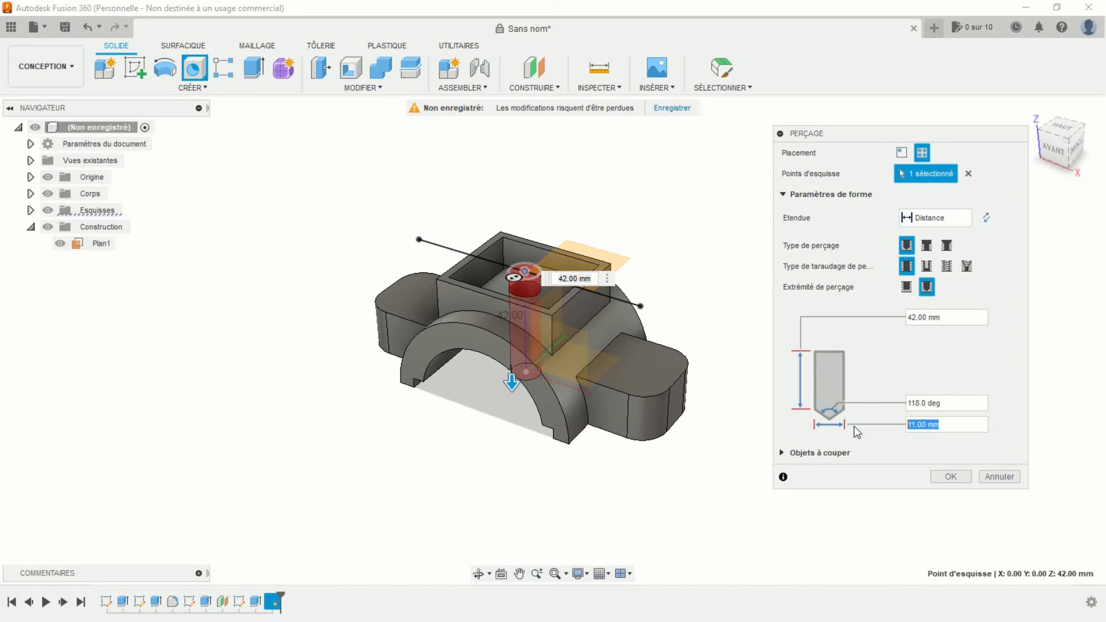
text(16)
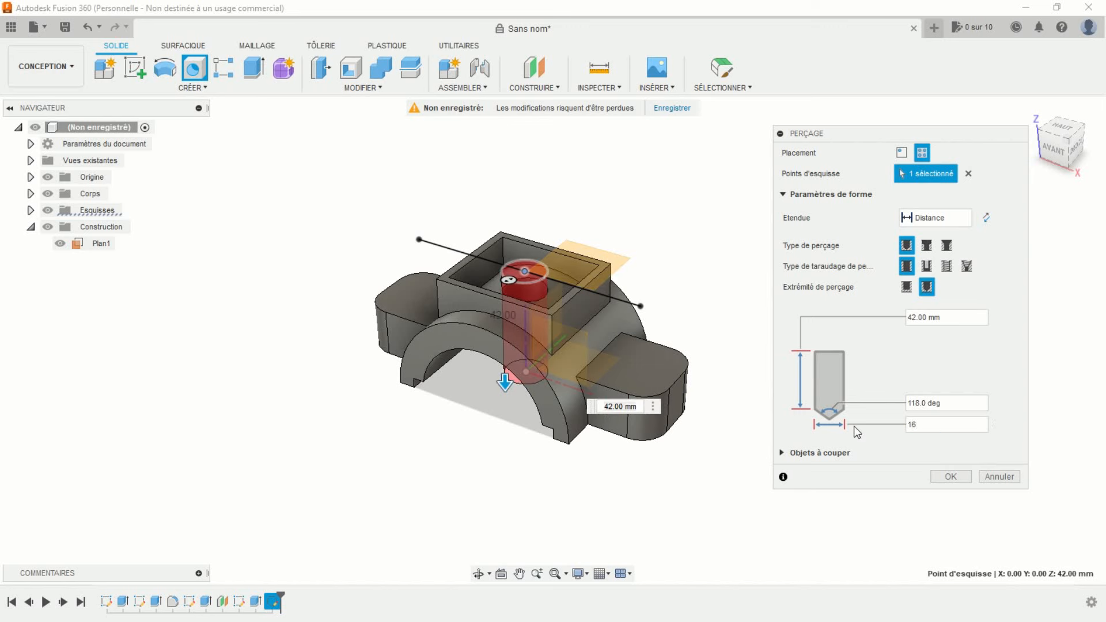
click(932, 216)
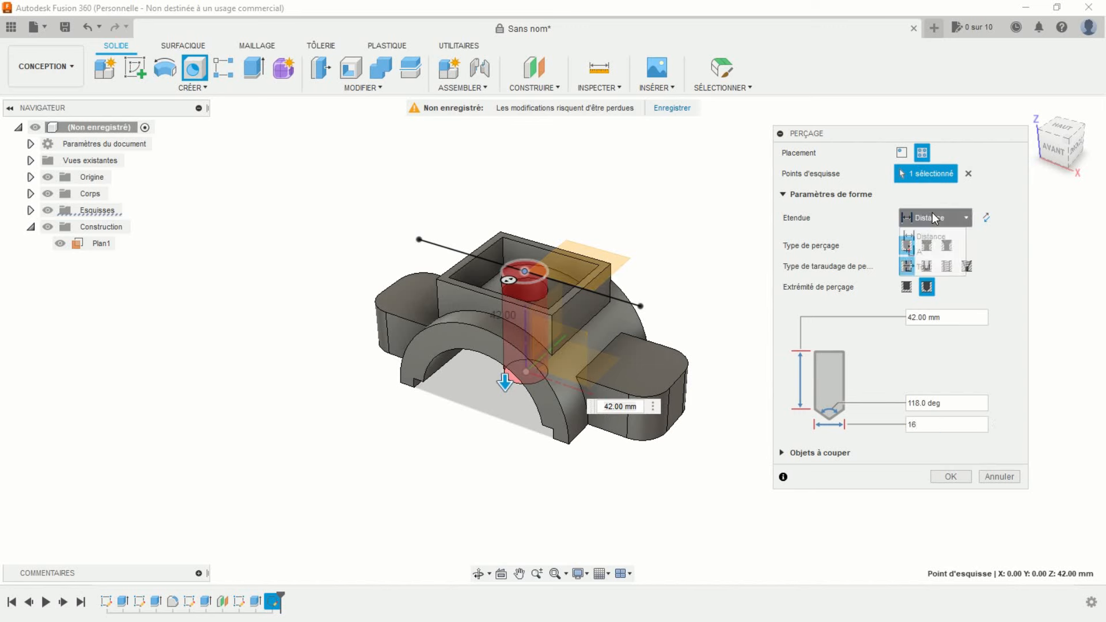
click(922, 267)
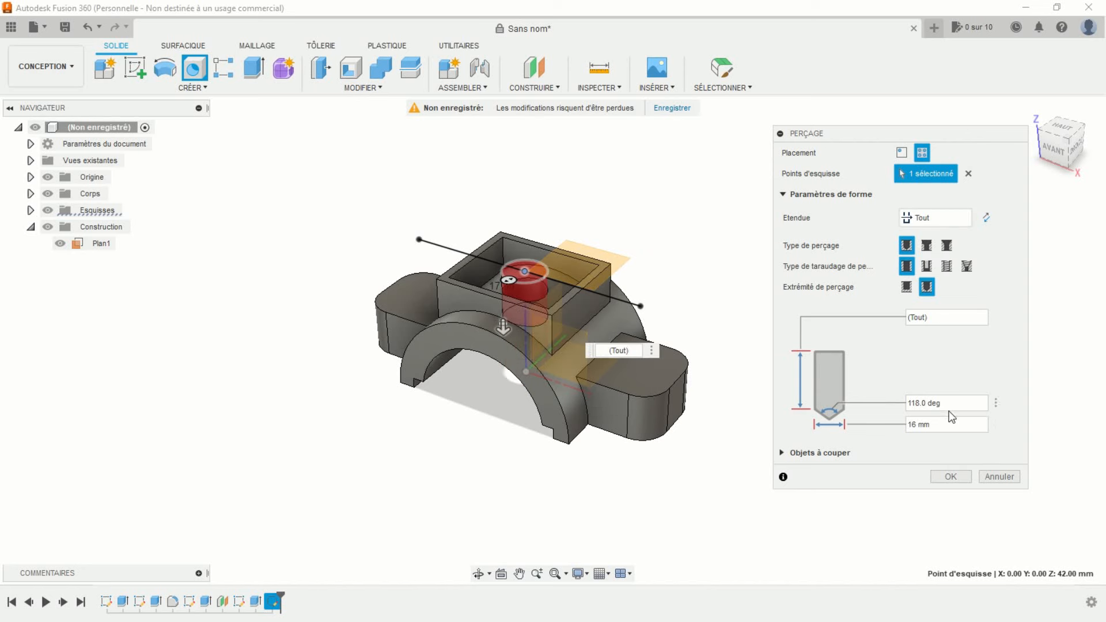
click(939, 477)
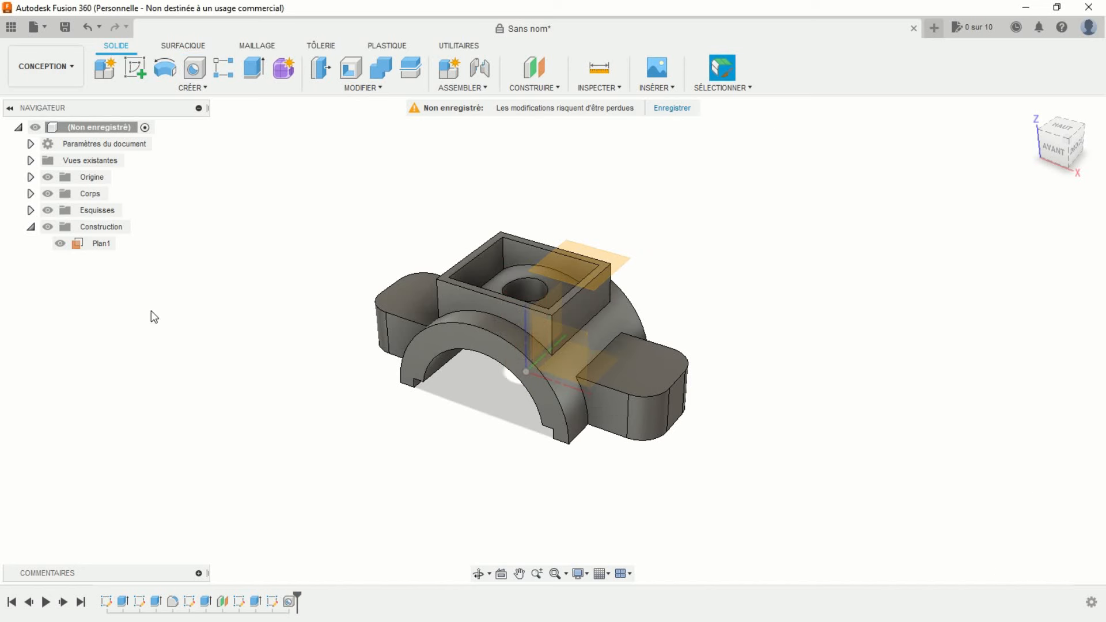
Show Esquisse5 and create simple 11 mm holes at the outer endpoints of its two lines, with extent Tout.
click(31, 211)
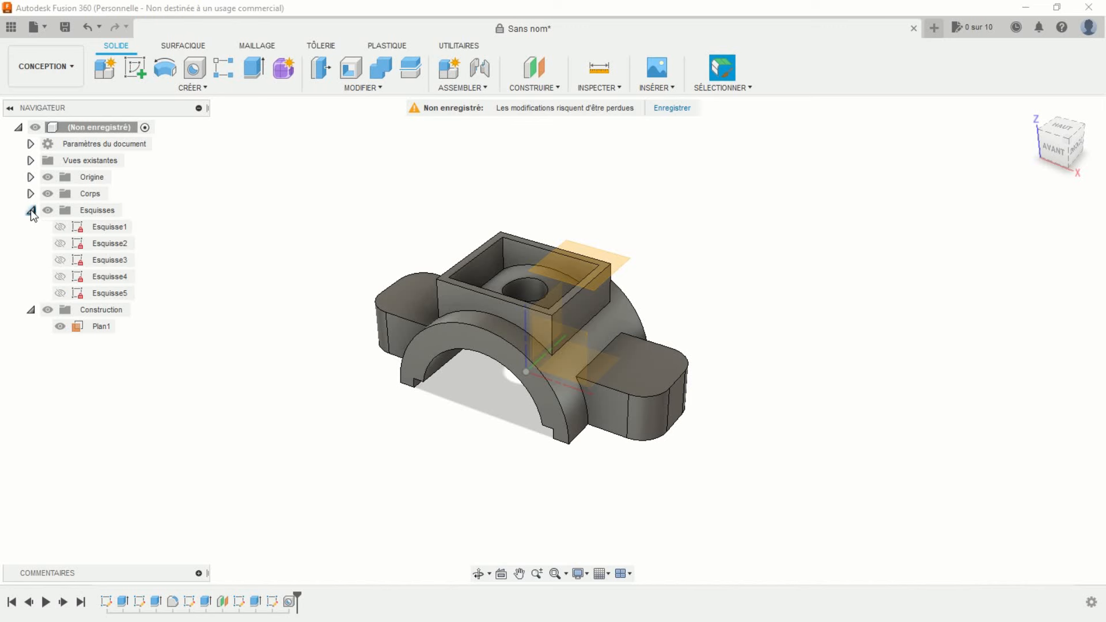
click(61, 294)
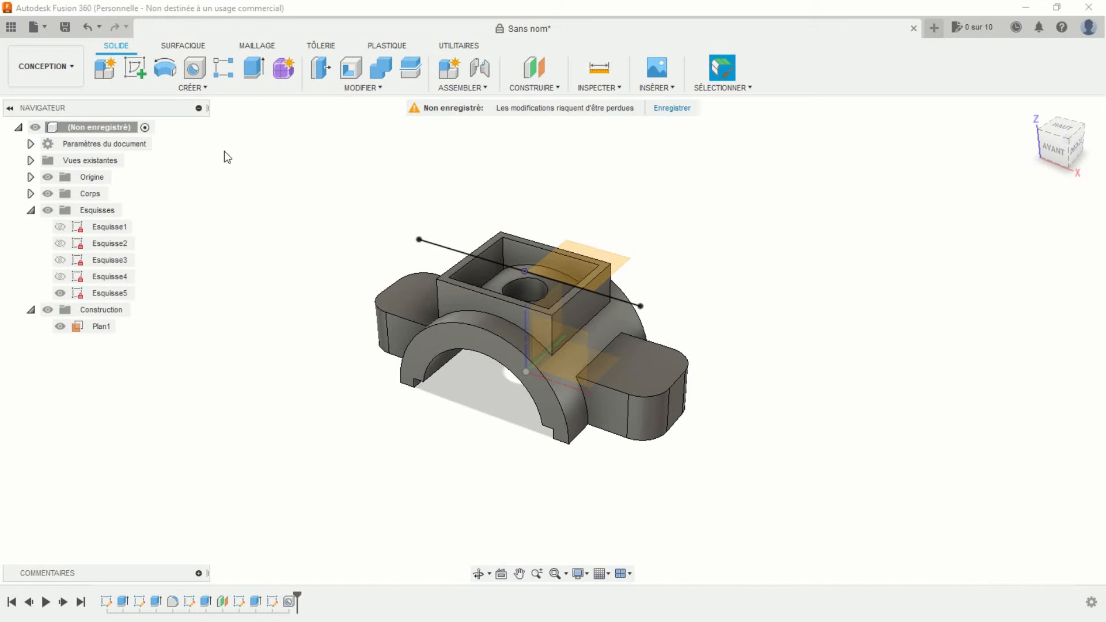
click(194, 69)
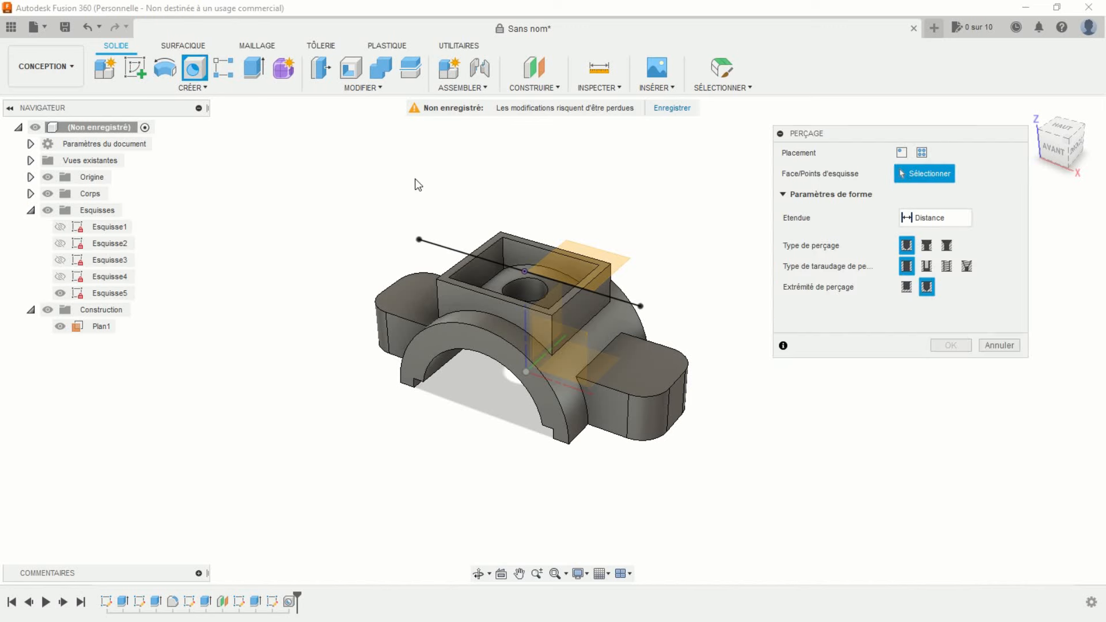
click(420, 240)
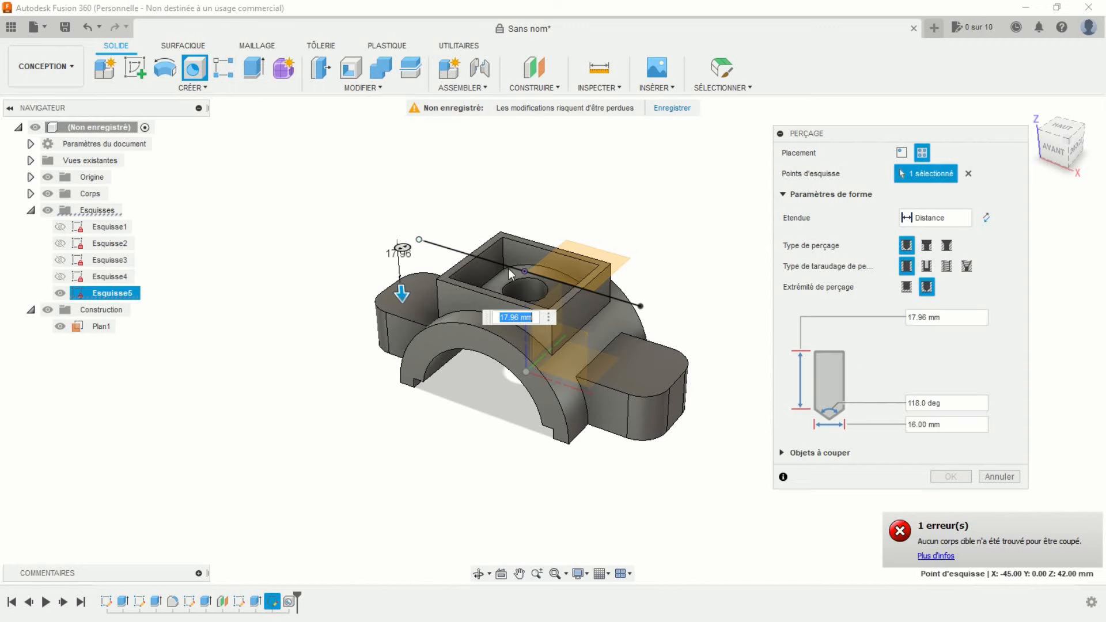
click(642, 307)
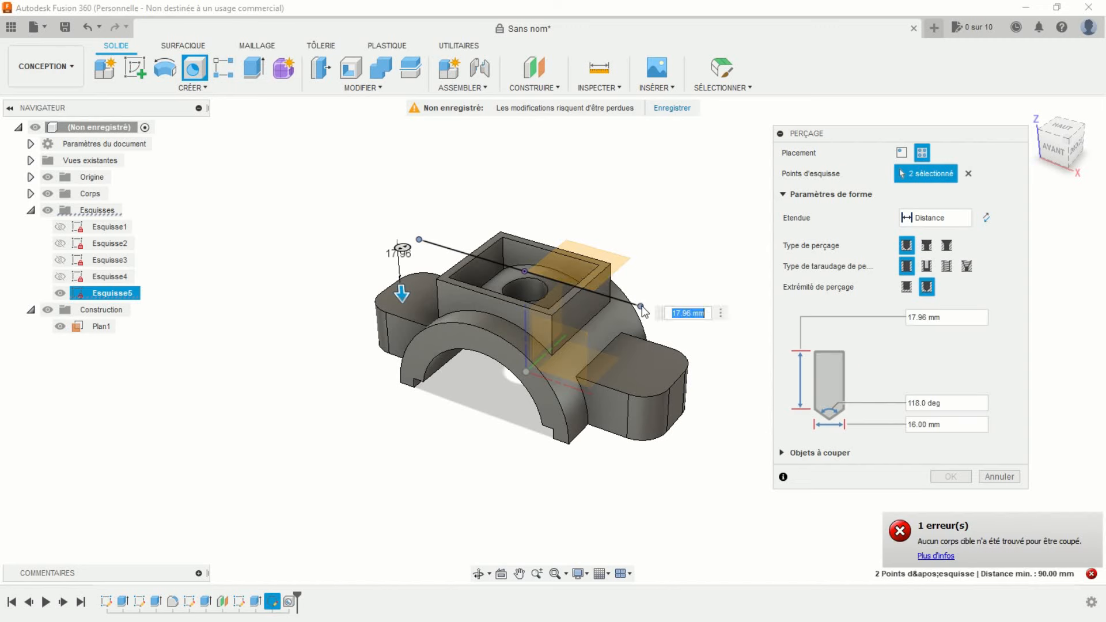
click(912, 221)
click(915, 265)
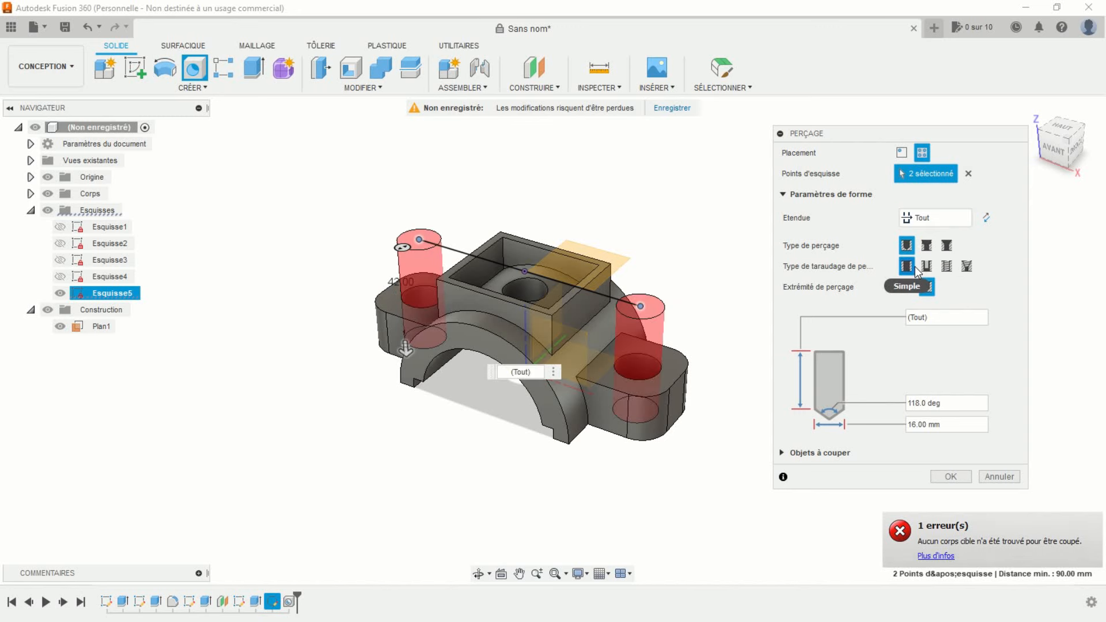
drag(946, 425, 888, 424)
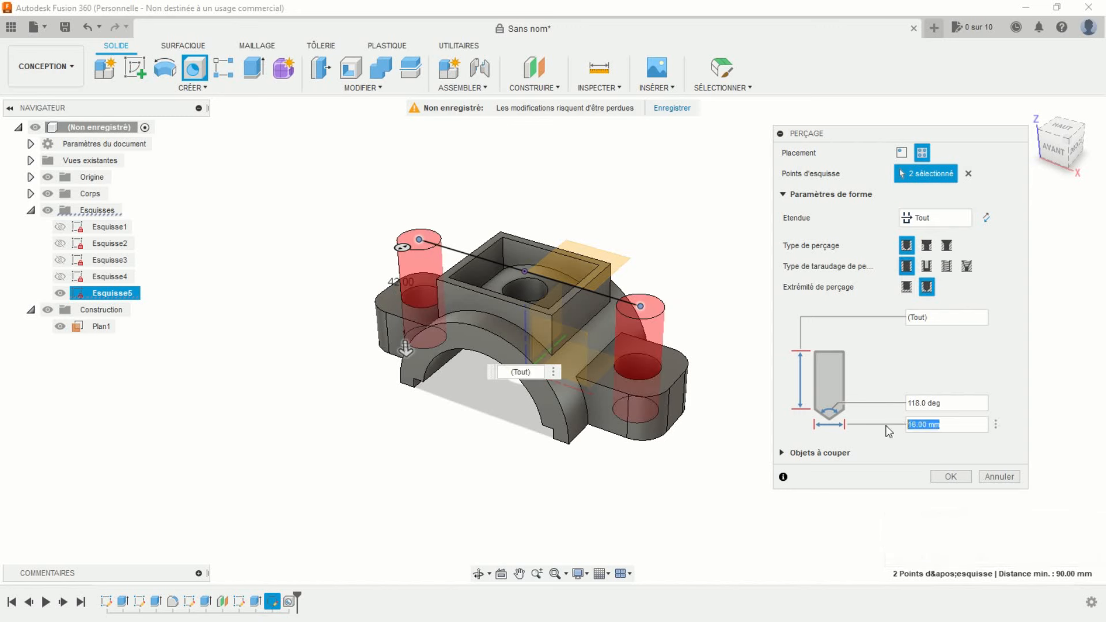
text(11)
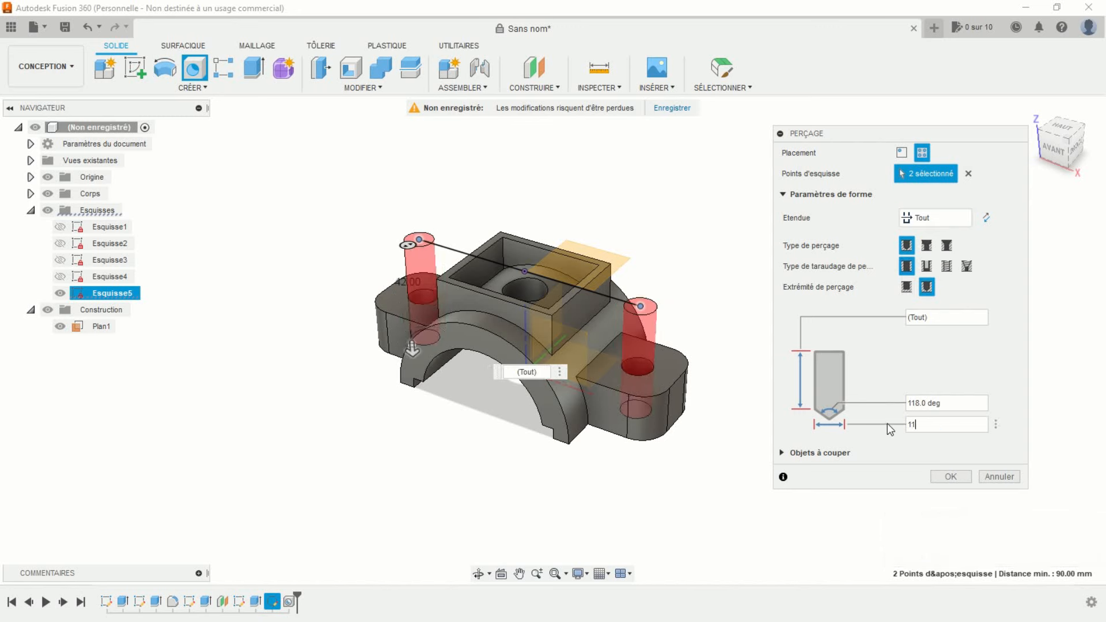
click(942, 476)
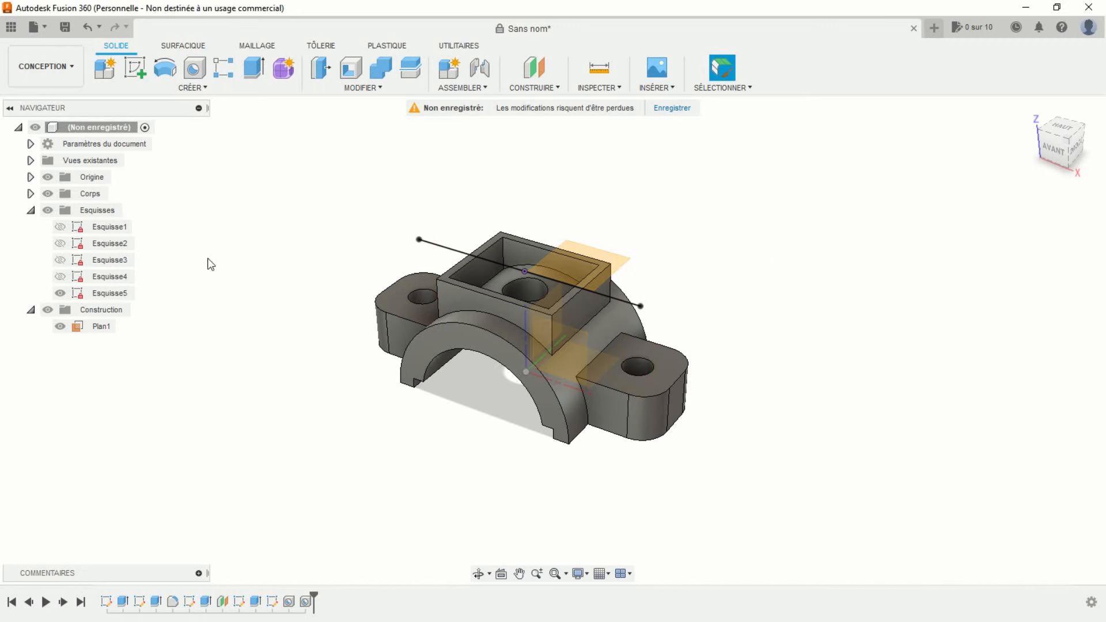
Hide the offset plane, all sketches and the origin geometry so that only the bearing cap body is shown.
click(64, 329)
click(60, 327)
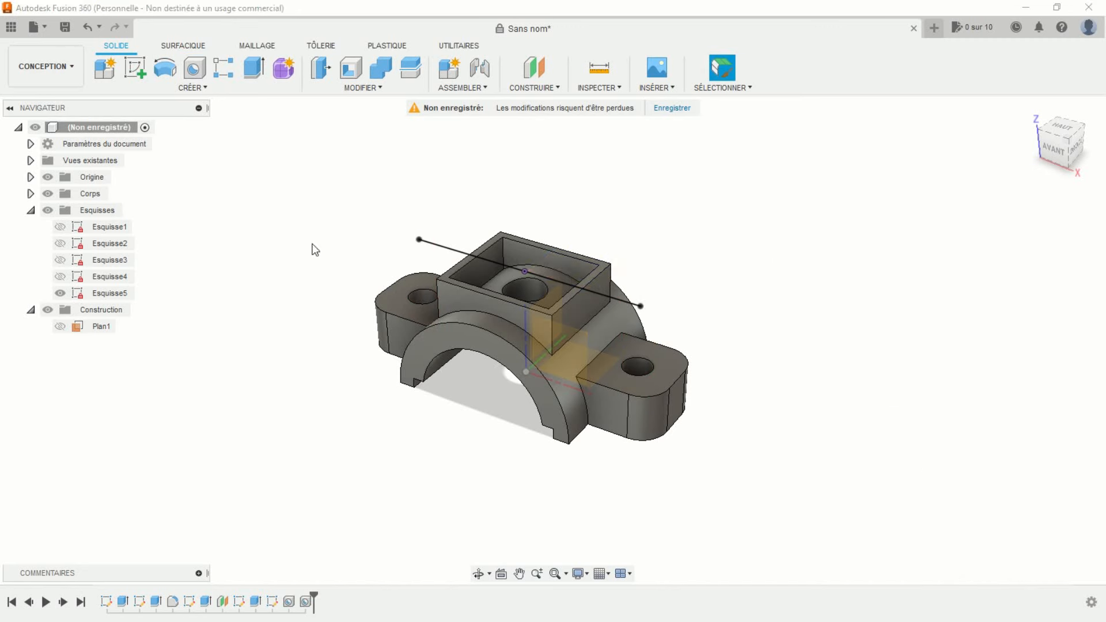
click(53, 210)
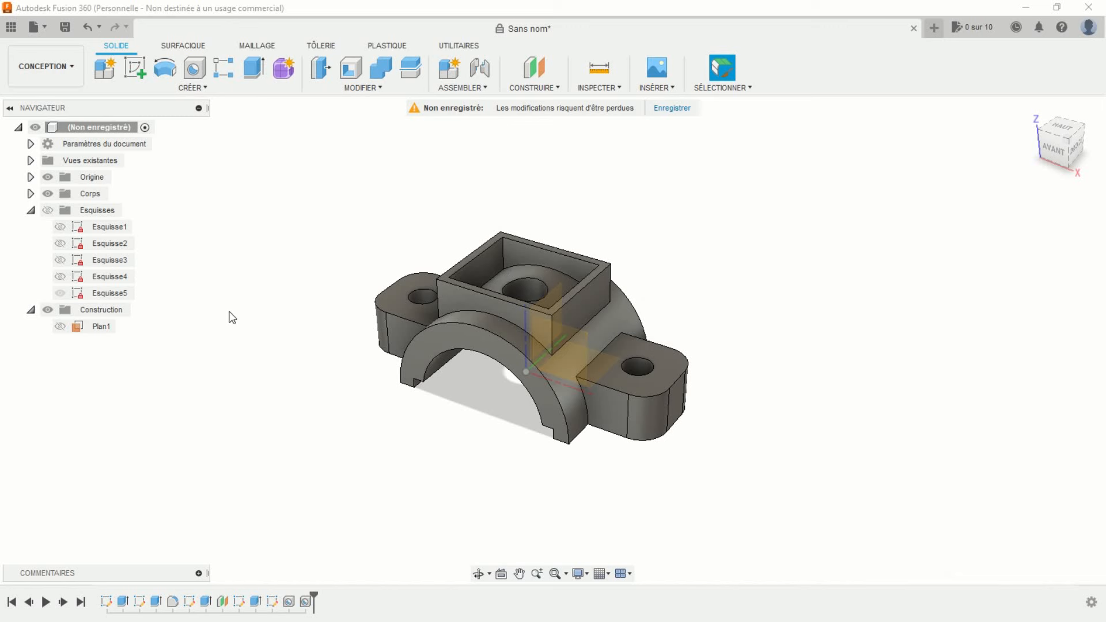
click(48, 177)
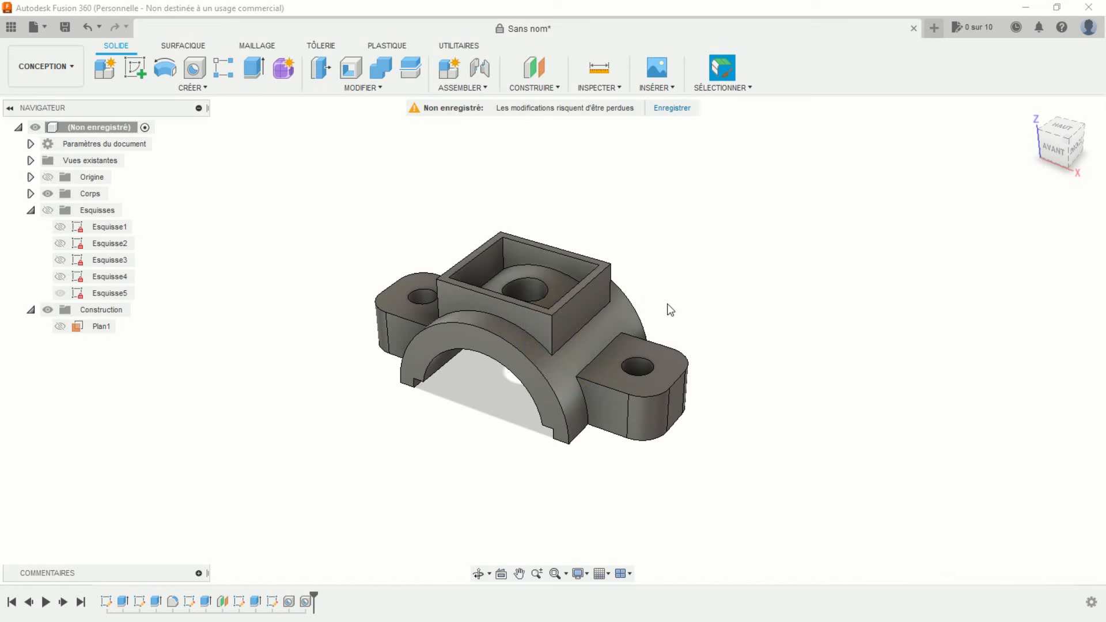
scroll(668, 305, up, 1)
scroll(668, 304, down, 2)
mouse_move(678, 301)
middle_down()
mouse_move(681, 313)
mouse_move(543, 225)
mouse_move(536, 193)
mouse_move(542, 333)
mouse_move(632, 329)
mouse_move(710, 306)
mouse_move(731, 282)
mouse_move(731, 230)
mouse_move(782, 346)
mouse_move(783, 293)
mouse_move(767, 278)
mouse_move(699, 265)
mouse_move(668, 275)
mouse_move(662, 346)
mouse_move(689, 316)
middle_up()
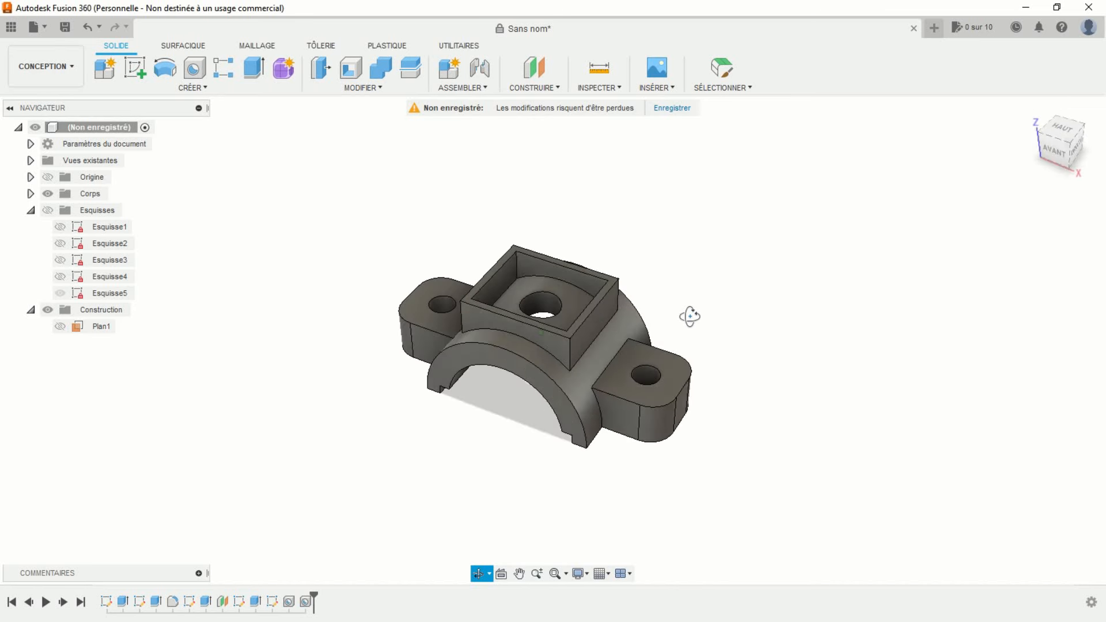